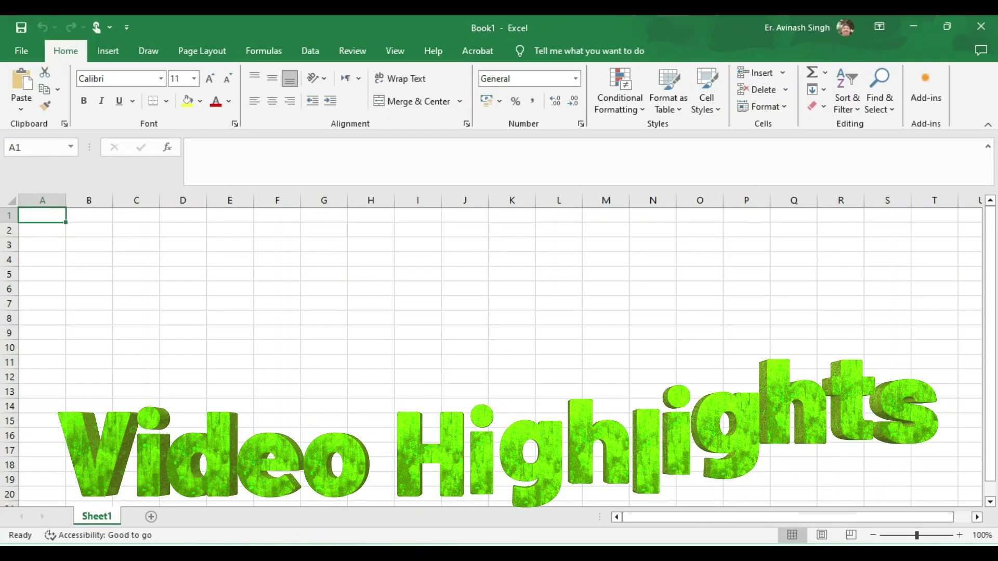
# First attempt: fill A1:G20 with =RANDBETWEEN(10,90) using Ctrl+Enter
pyautogui.moveTo(41, 215)
pyautogui.mouseDown()
pyautogui.moveTo(416, 332)
pyautogui.moveTo(322, 421)
pyautogui.moveTo(322, 494)
pyautogui.mouseUp()
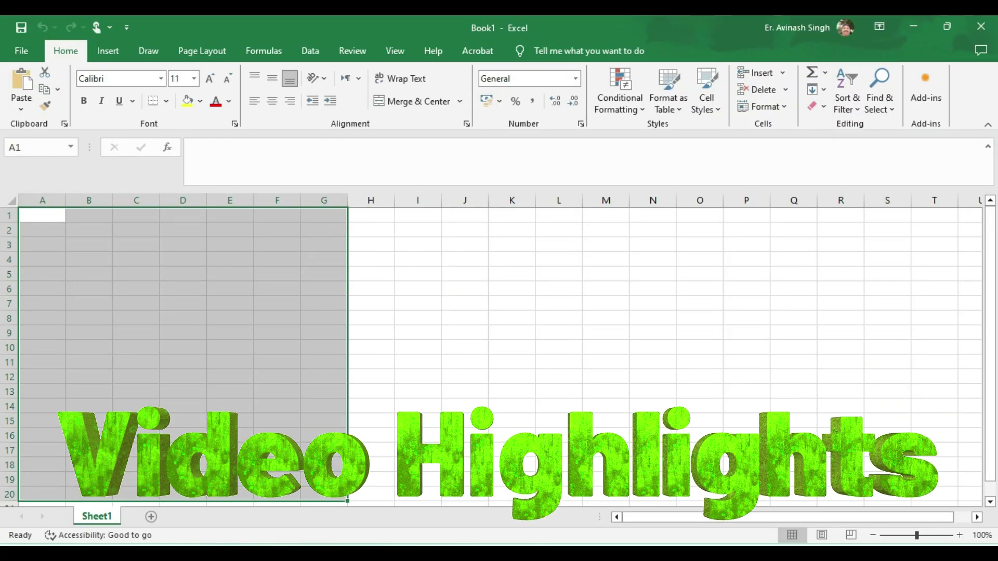
pyautogui.write('=')
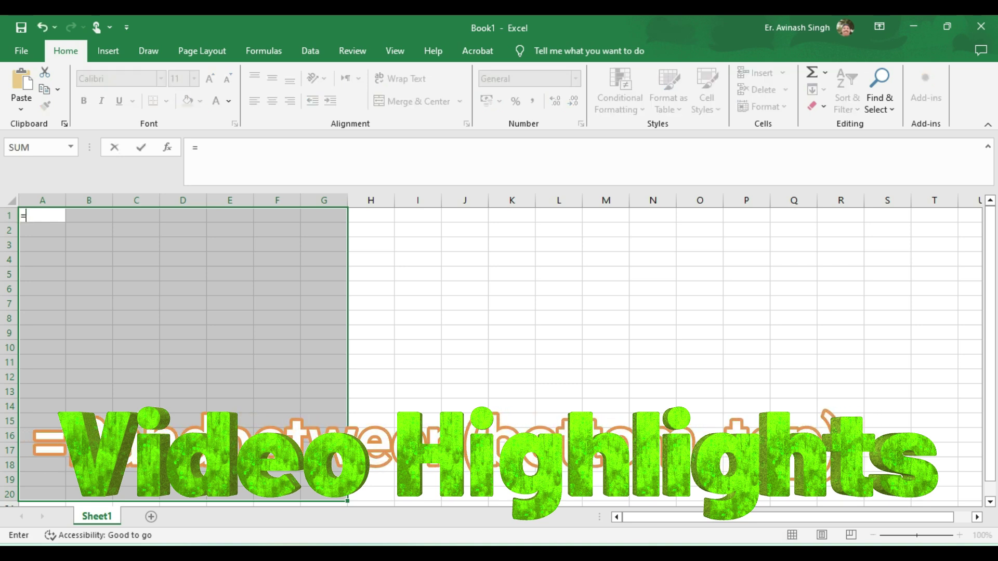
pyautogui.write('Ra')
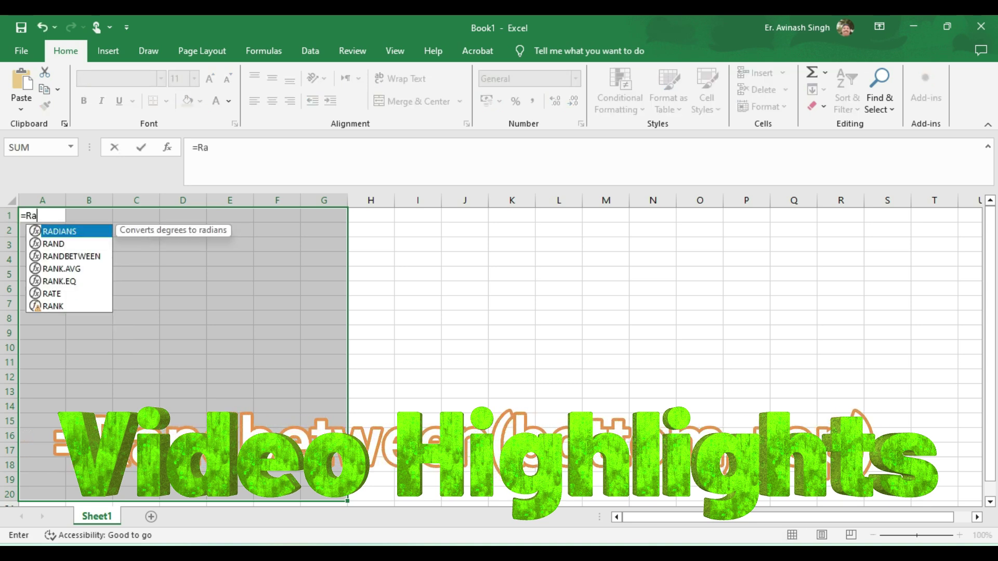
pyautogui.press('Down')
pyautogui.press('Down')
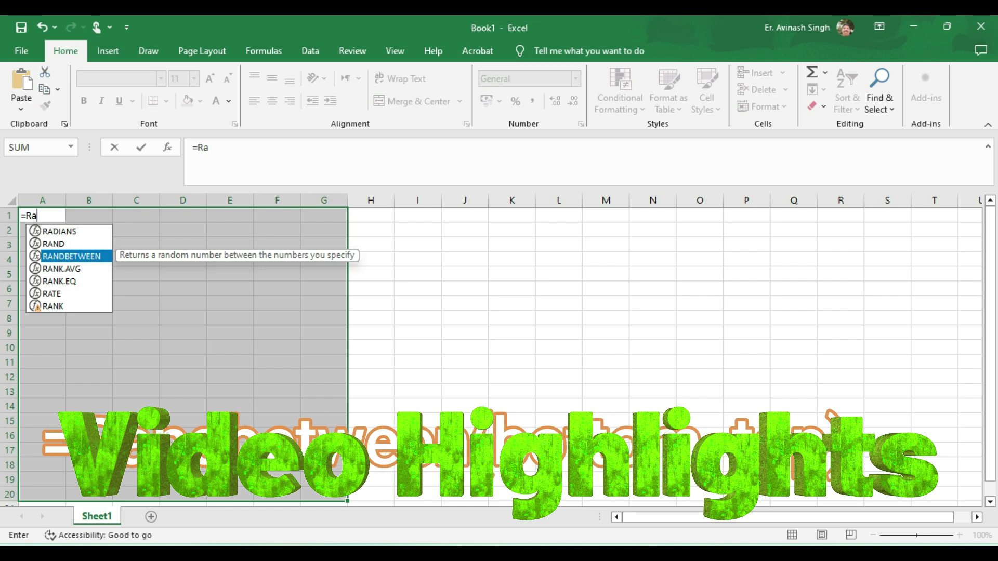
pyautogui.press('Tab')
pyautogui.write('10,90)')
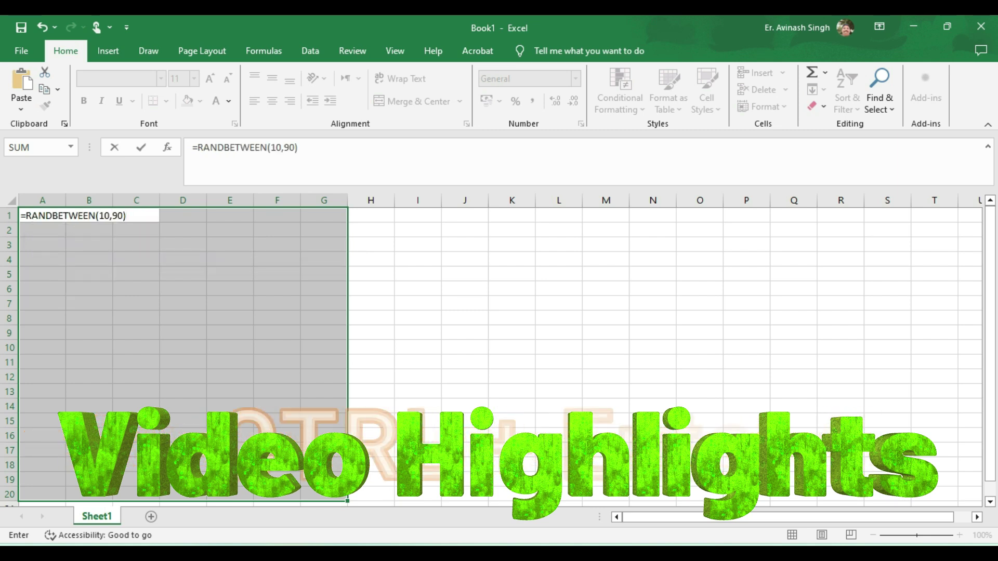
pyautogui.hotkey('ctrl', 'Return')
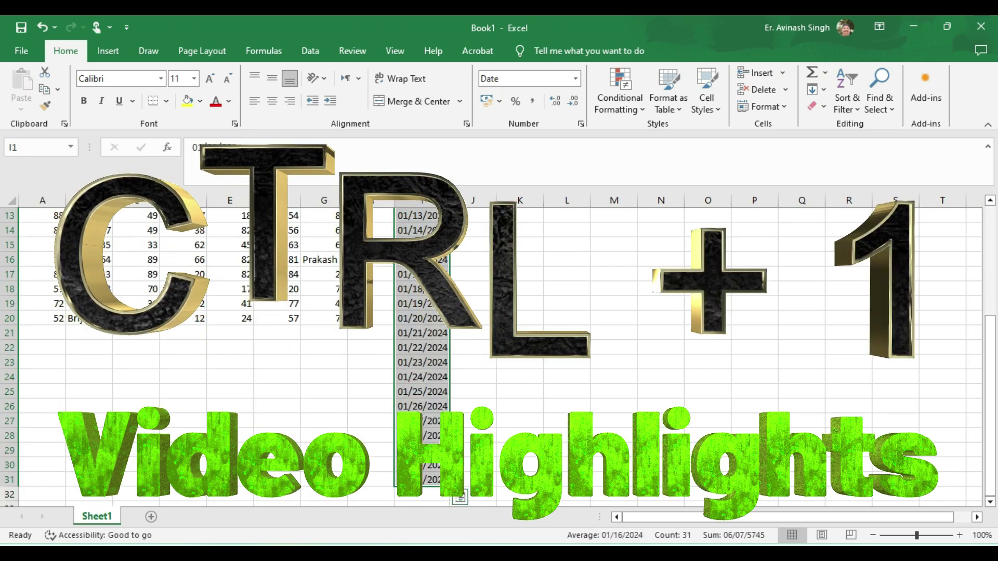
# Look at the data bar styles for the dates, then dismiss them without applying any
pyautogui.hotkey('ctrl', '1')
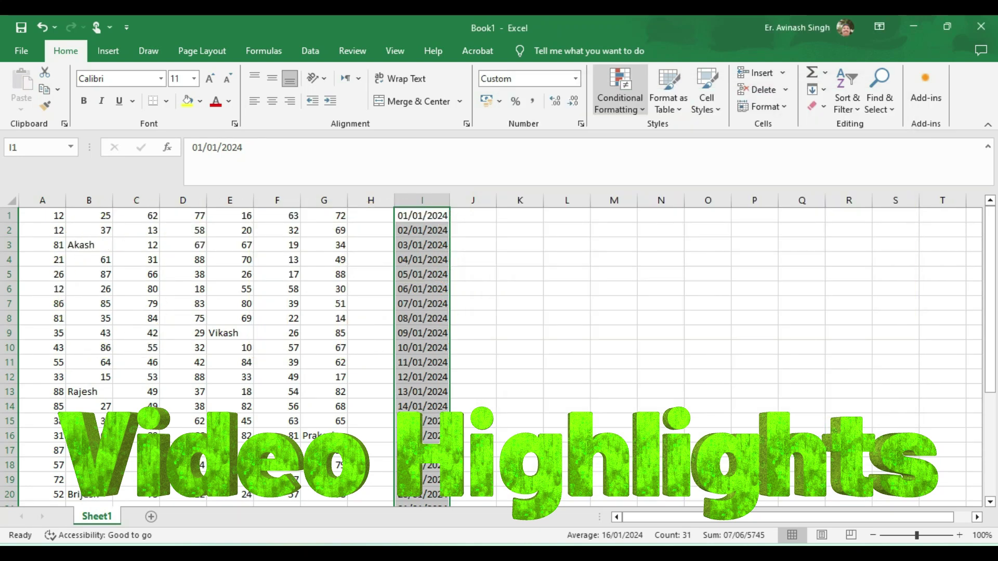
pyautogui.click(619, 91)
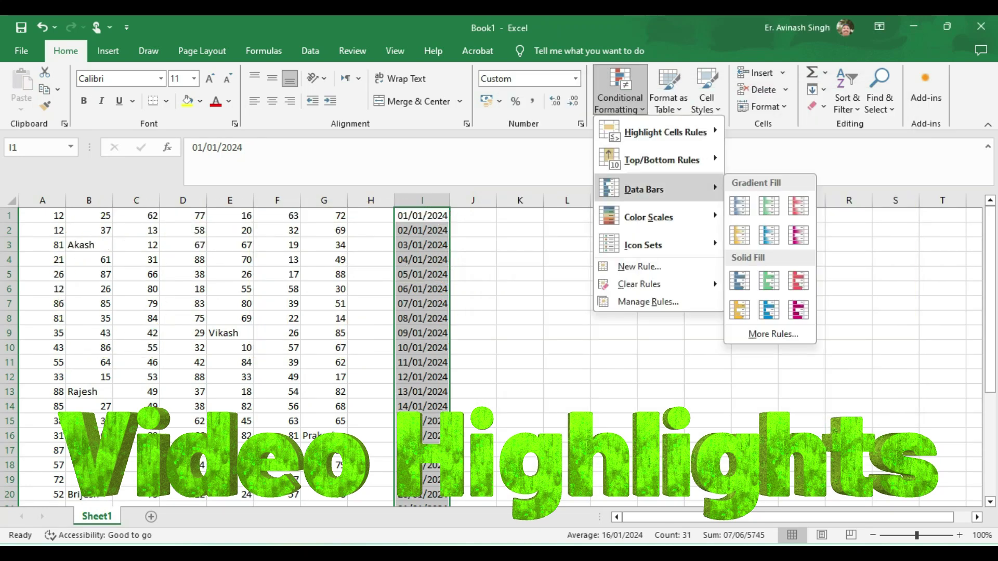
pyautogui.press('Escape')
# Select the whole run of dates in column K
pyautogui.scroll(-4, 499, 353)
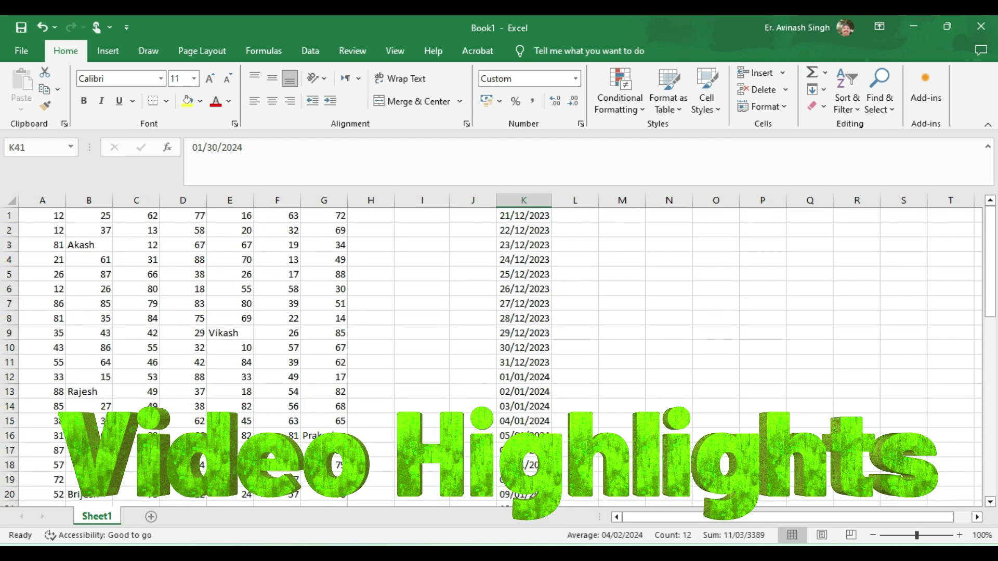
pyautogui.click(523, 215)
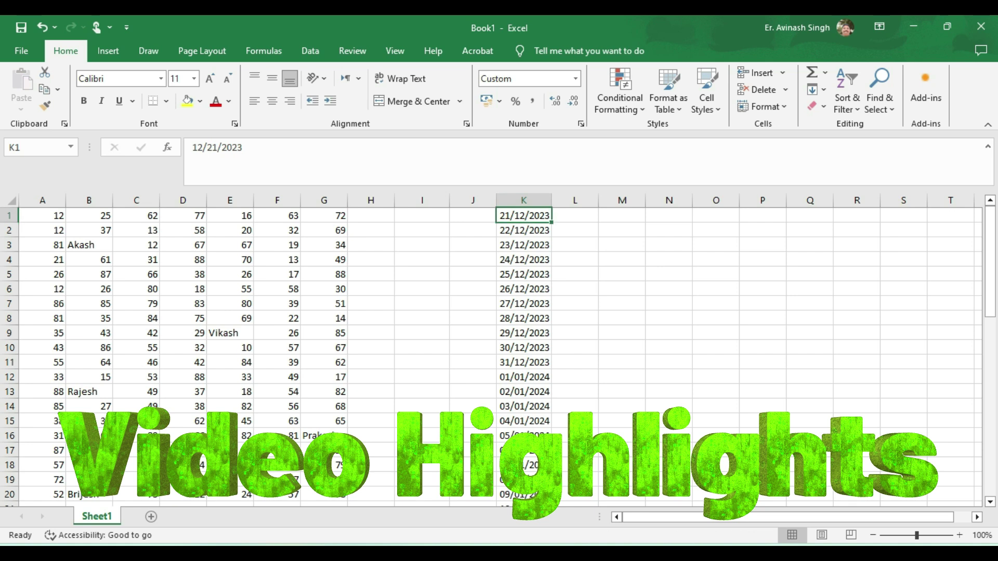
pyautogui.hotkey('ctrl', 'shift', 'Down')
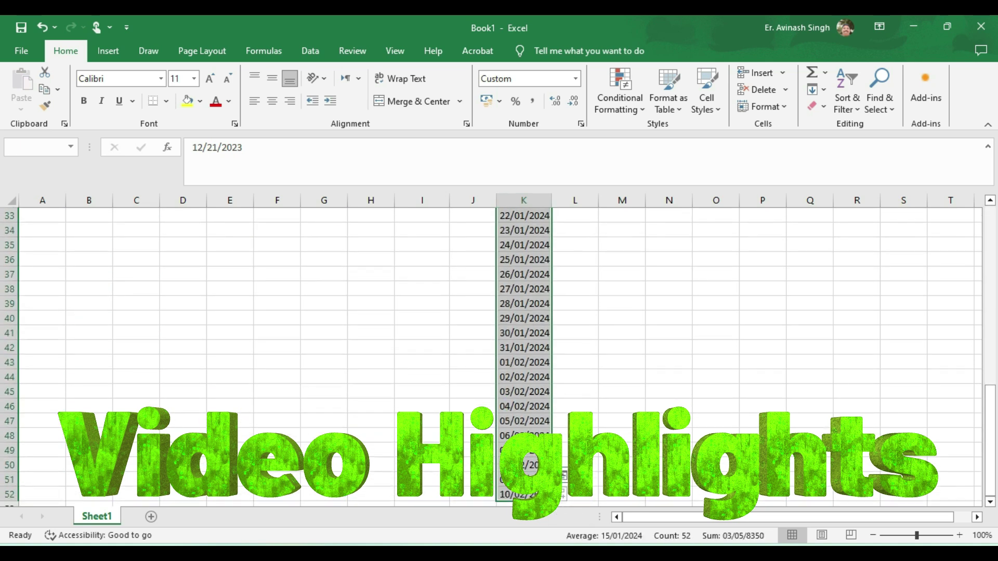
pyautogui.scroll(11, 499, 353)
pyautogui.scroll(-1, 499, 353)
pyautogui.scroll(1, 499, 354)
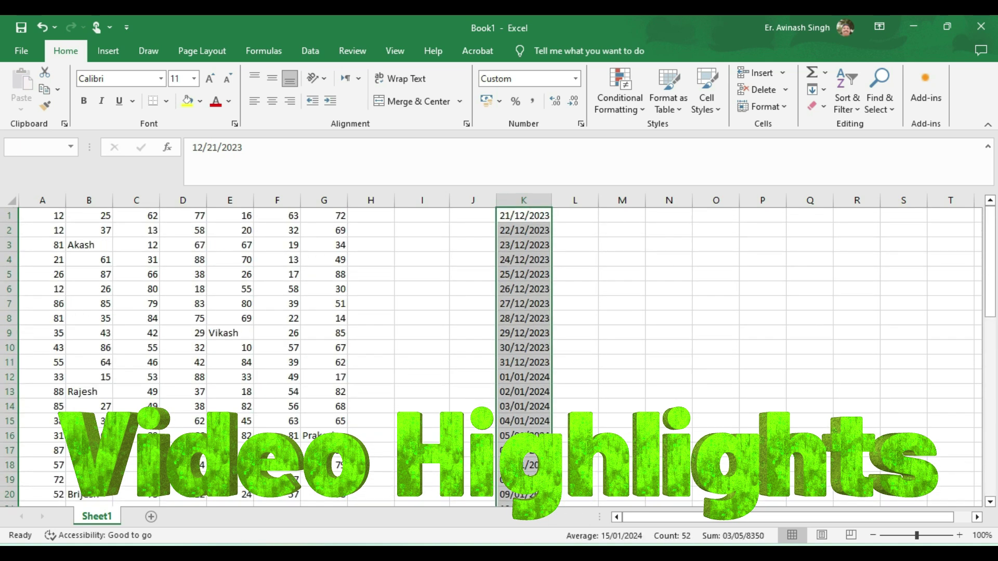
pyautogui.scroll(-8, 561, 405)
pyautogui.scroll(-5, 561, 406)
pyautogui.scroll(10, 561, 405)
pyautogui.scroll(3, 561, 405)
# Extend the date series down column M and give those dates a custom date format
pyautogui.moveTo(653, 295); pyautogui.dragTo(628, 501)
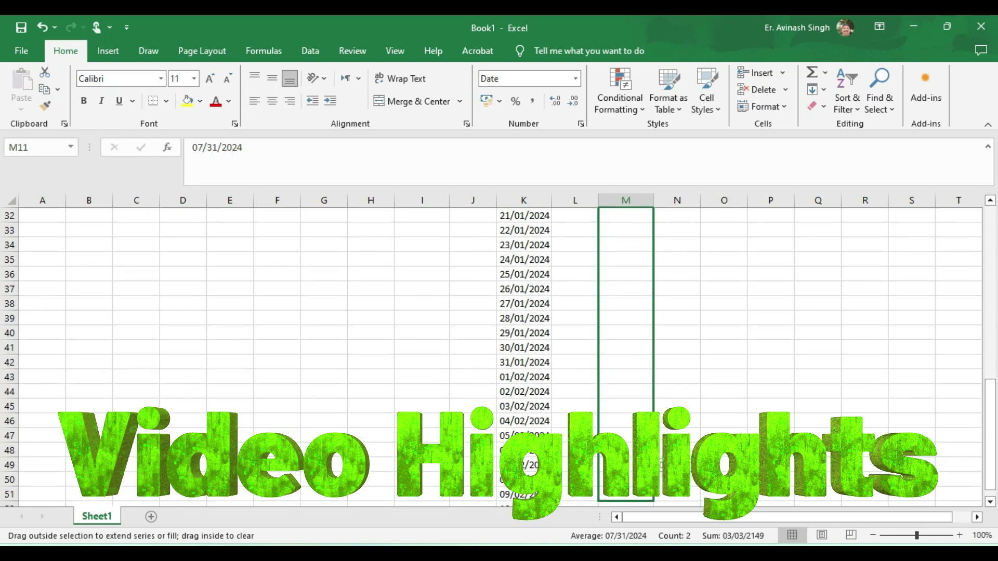
pyautogui.scroll(4, 519, 358)
pyautogui.scroll(6, 499, 354)
pyautogui.moveTo(625, 215); pyautogui.dragTo(655, 499)
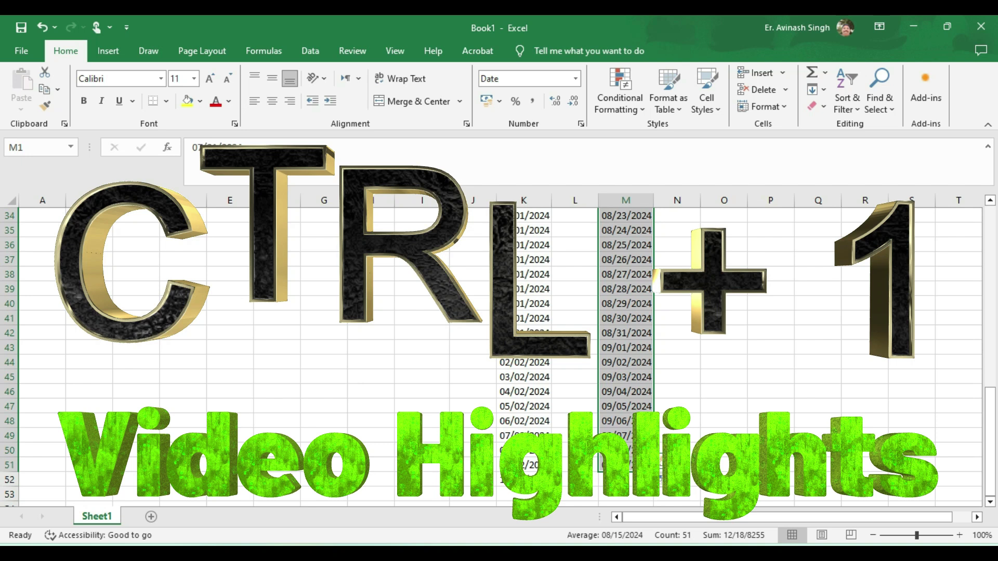
pyautogui.hotkey('ctrl', '1')
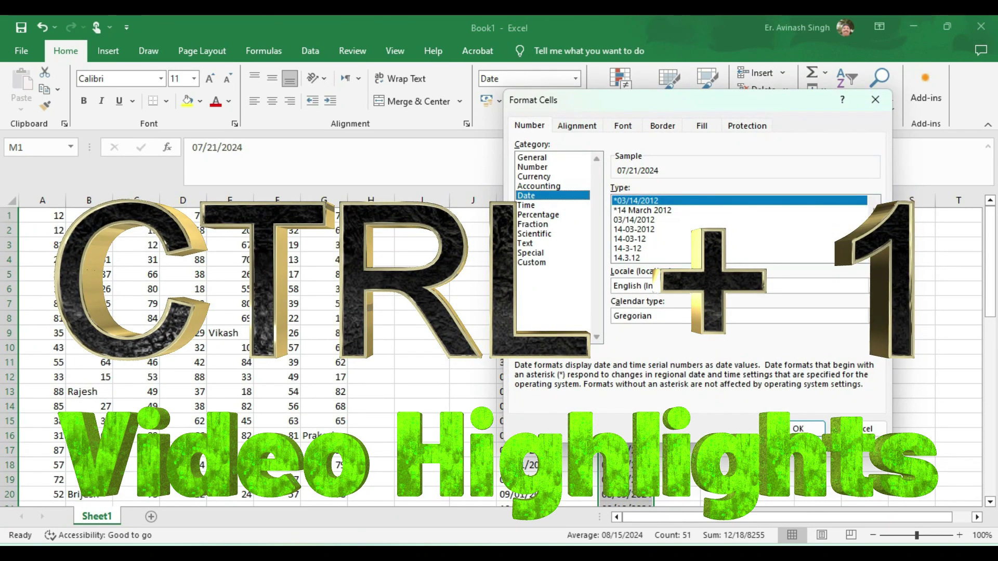
pyautogui.click(531, 263)
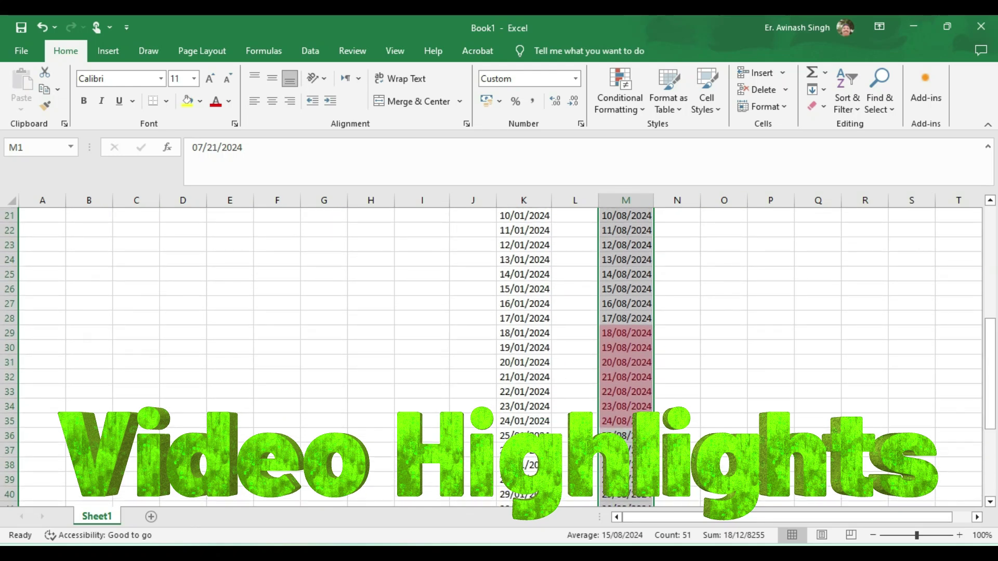
# Remove the red highlight rules from column M
pyautogui.hotkey('alt', 'h')
pyautogui.press('l')
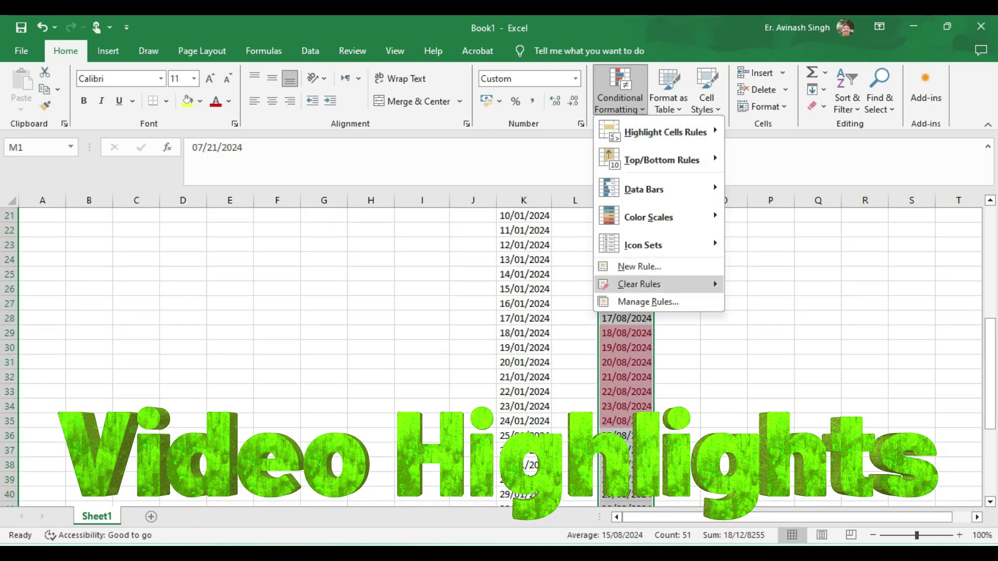
pyautogui.click(764, 285)
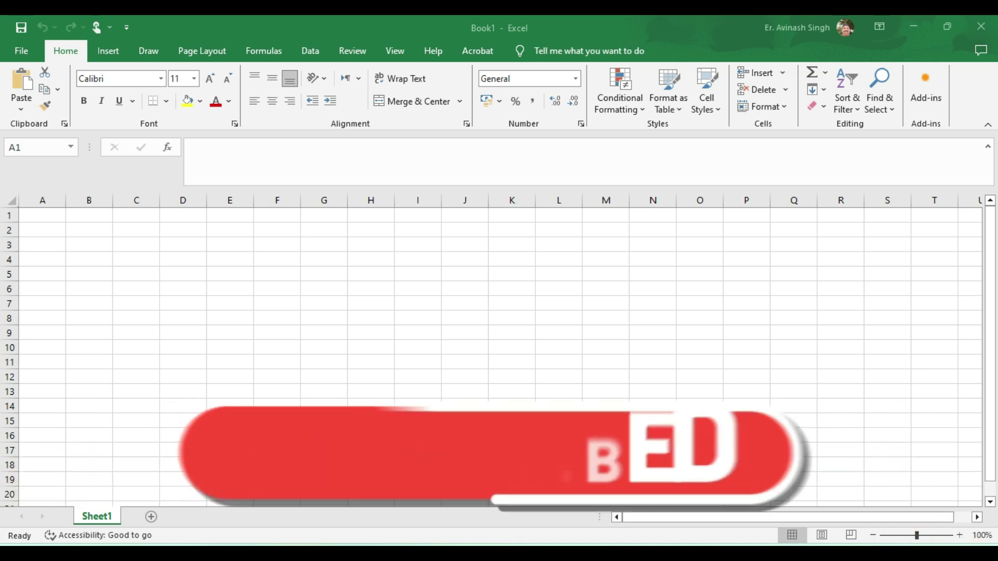
# Start a formula in A1 referencing B3, then cancel it, leaving A1 empty
pyautogui.click(43, 216)
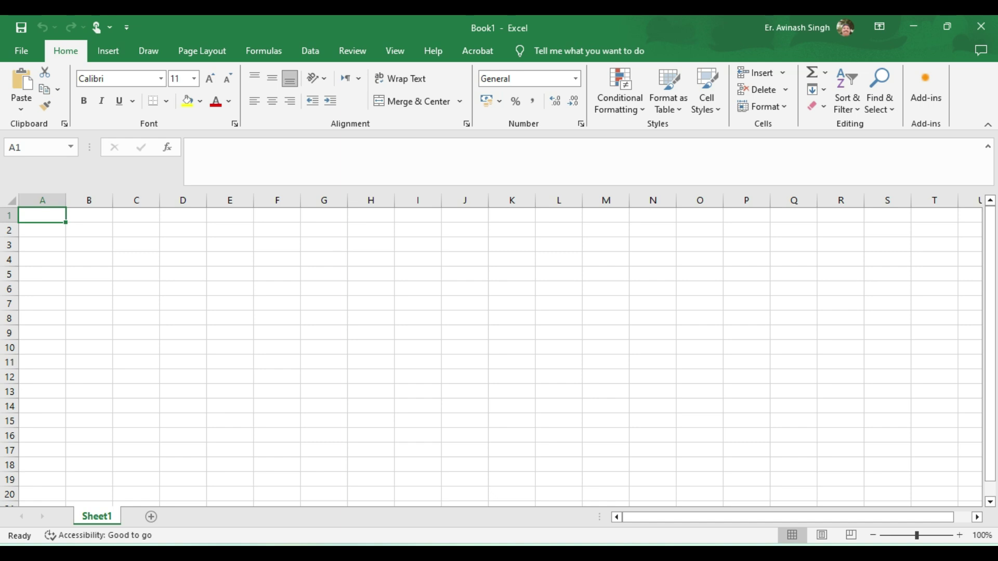
pyautogui.write('=')
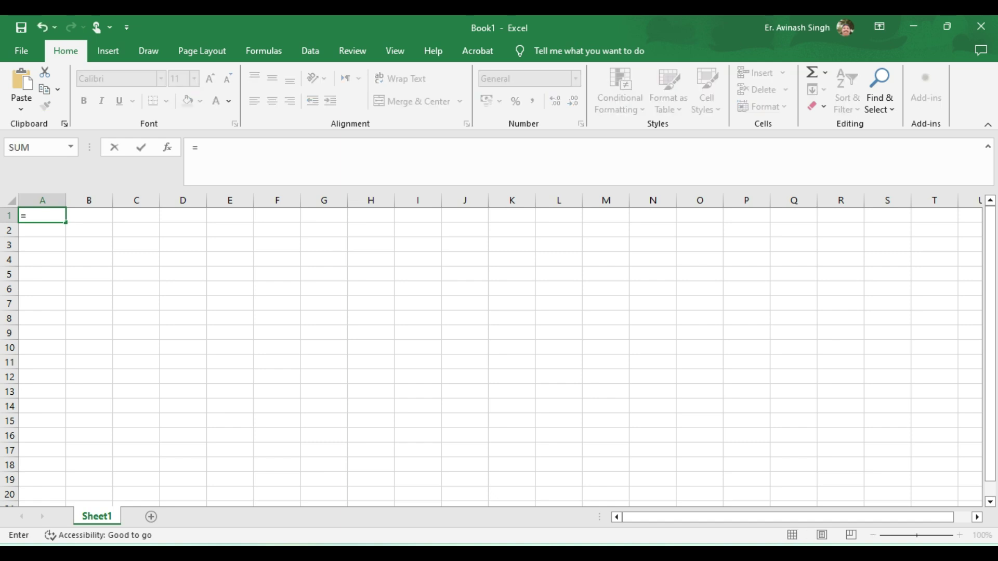
pyautogui.click(89, 245)
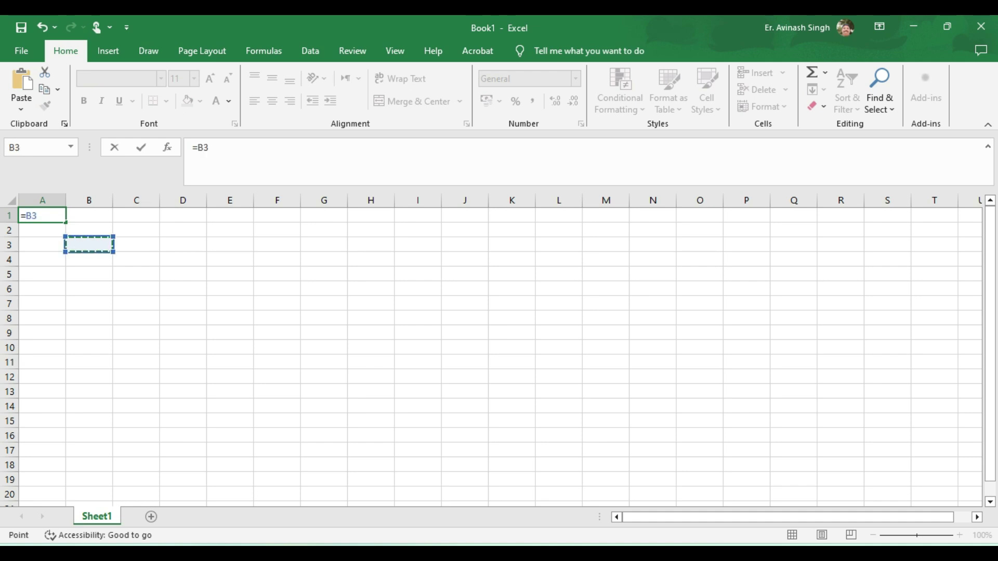
pyautogui.press('Escape')
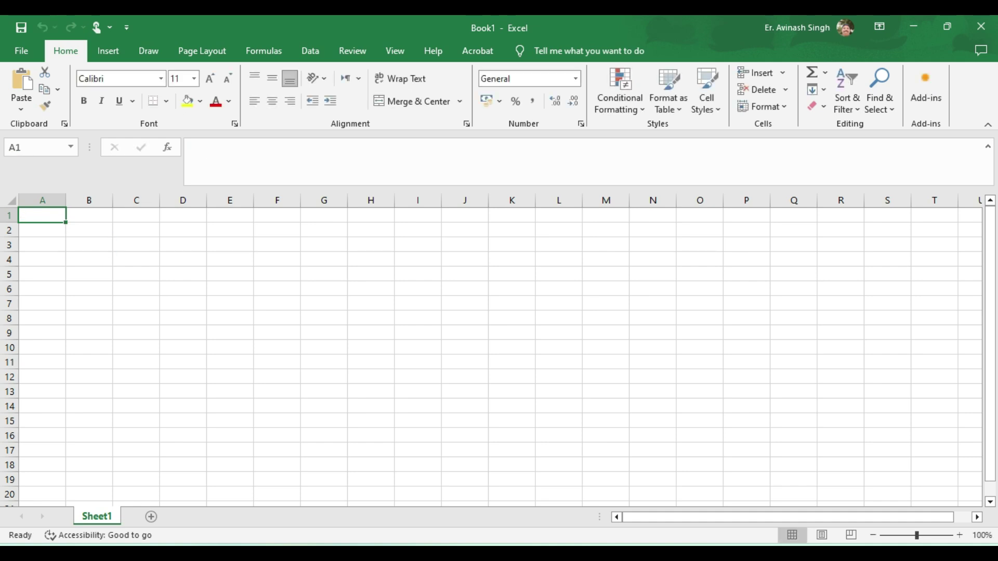
# Reselect A1:G20 and enter =RANDBETWEEN(10,90) into all cells at once
pyautogui.moveTo(42, 215); pyautogui.dragTo(323, 494)
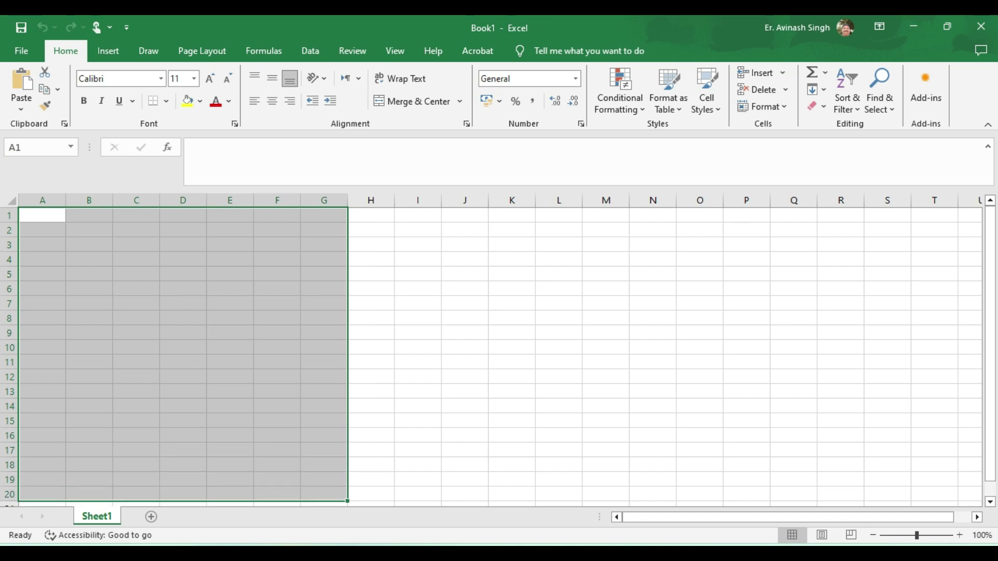
pyautogui.write('=')
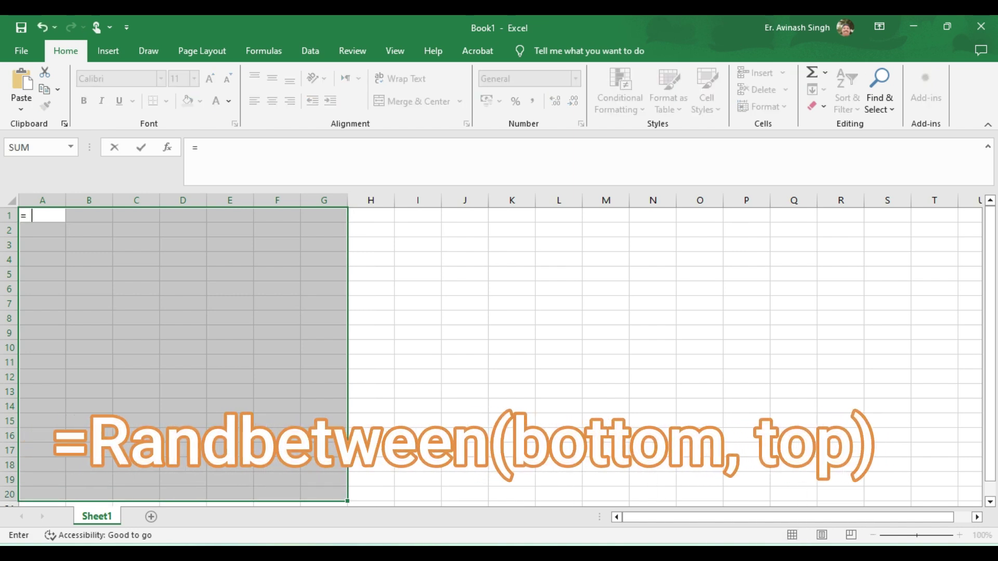
pyautogui.write('Ra')
pyautogui.press('Down')
pyautogui.press('Down')
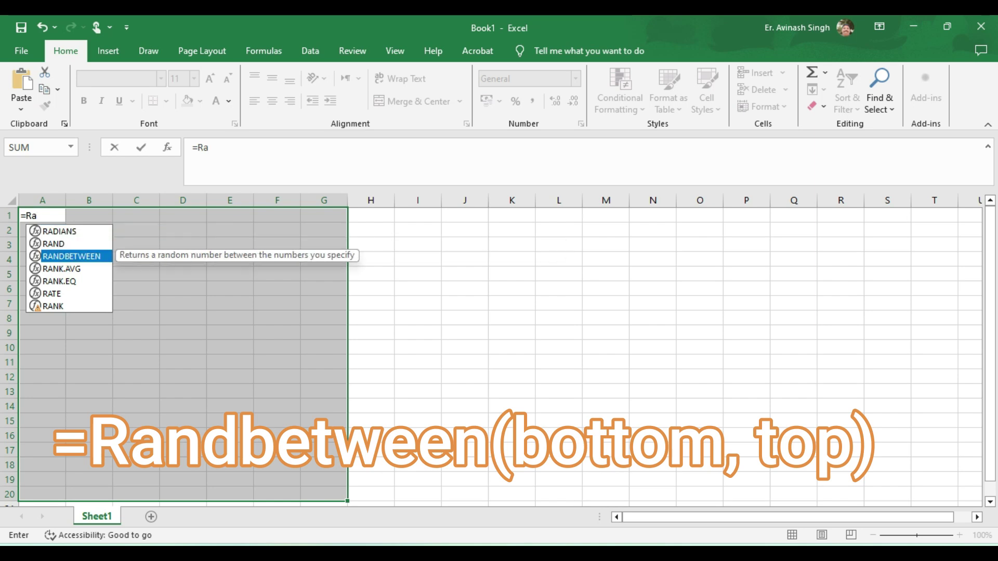
pyautogui.press('Tab')
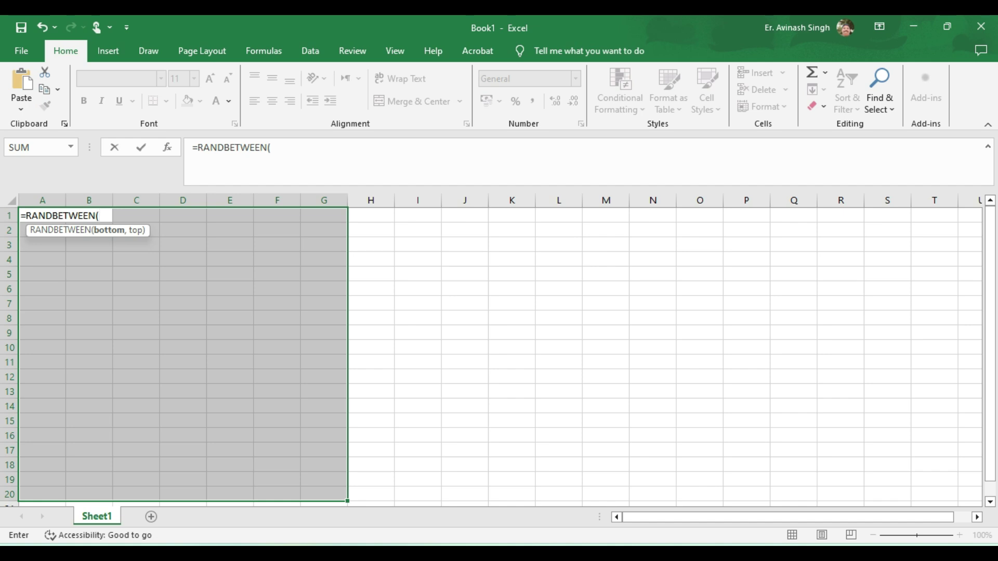
pyautogui.write('10,')
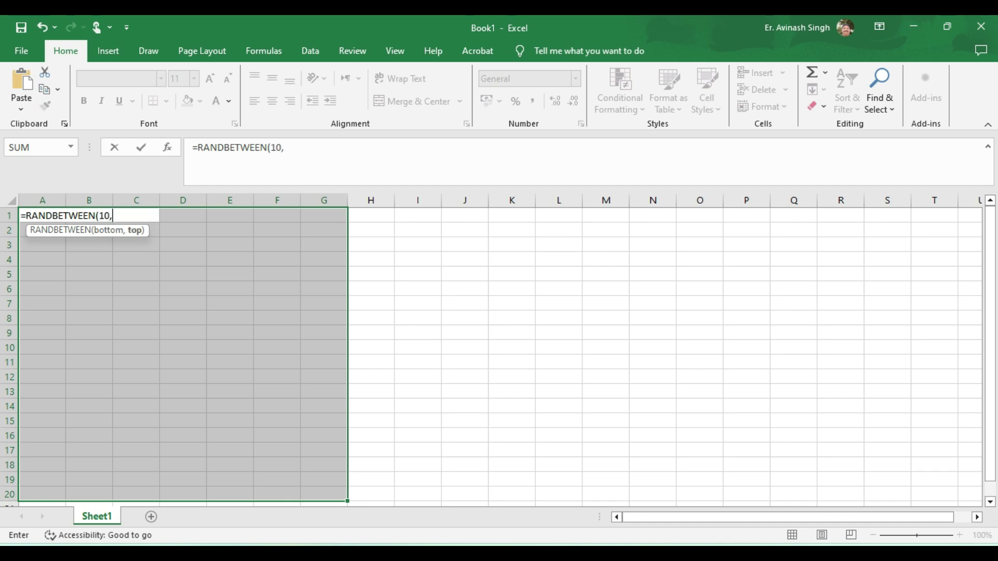
pyautogui.write('90')
pyautogui.write(')')
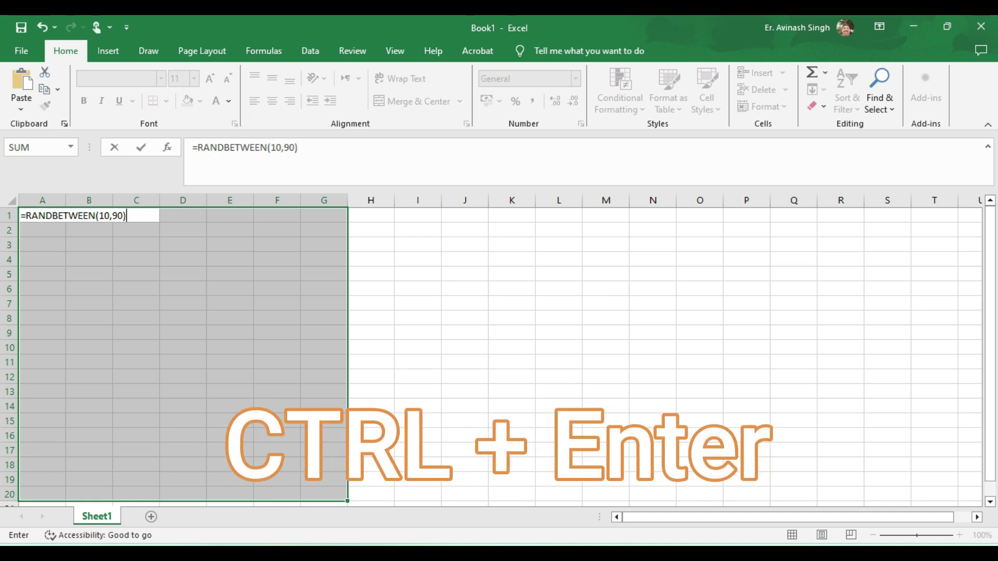
pyautogui.hotkey('ctrl', 'Return')
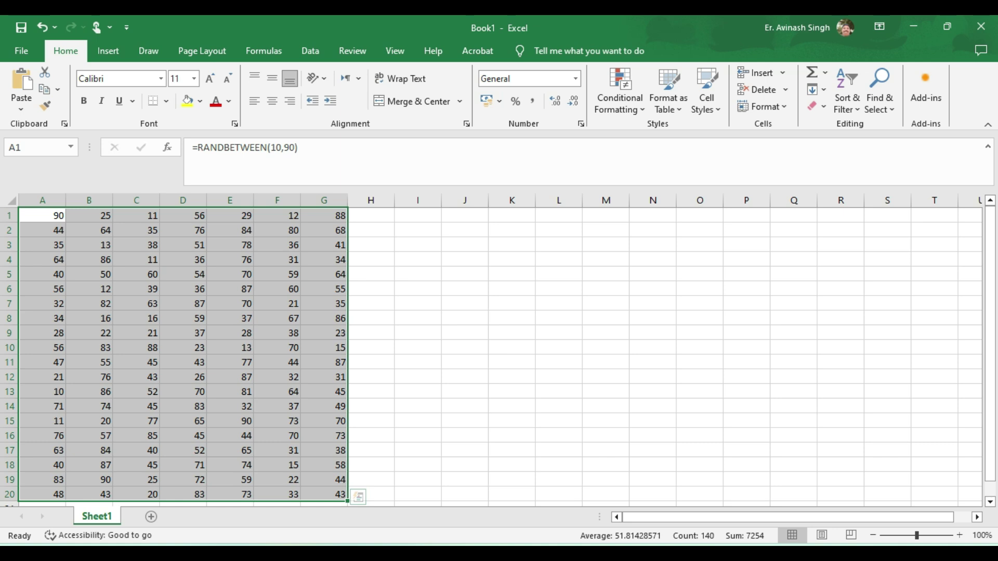
# Copy A1:G20 and paste it back over itself as fixed values
pyautogui.hotkey('ctrl', 'c')
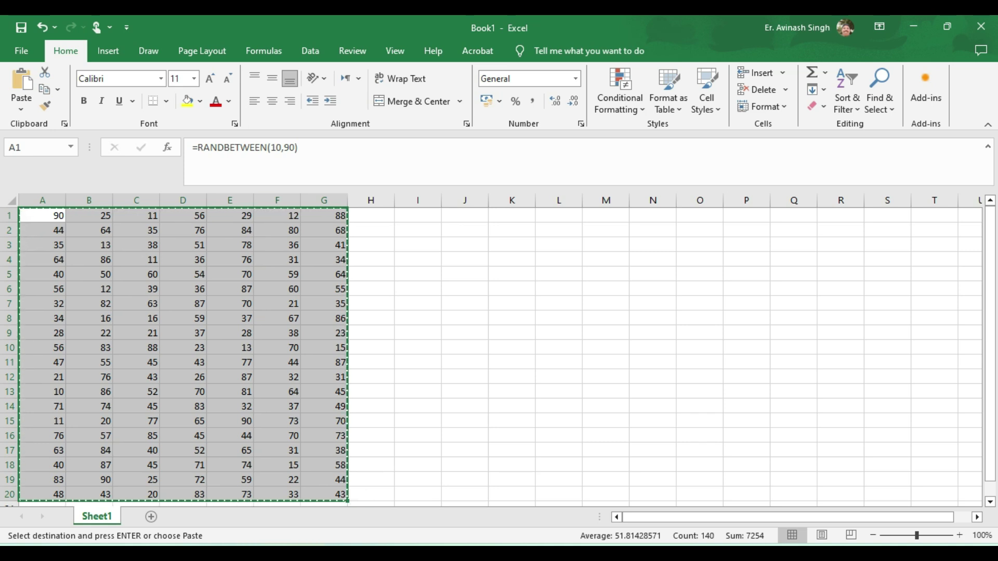
pyautogui.click(21, 104)
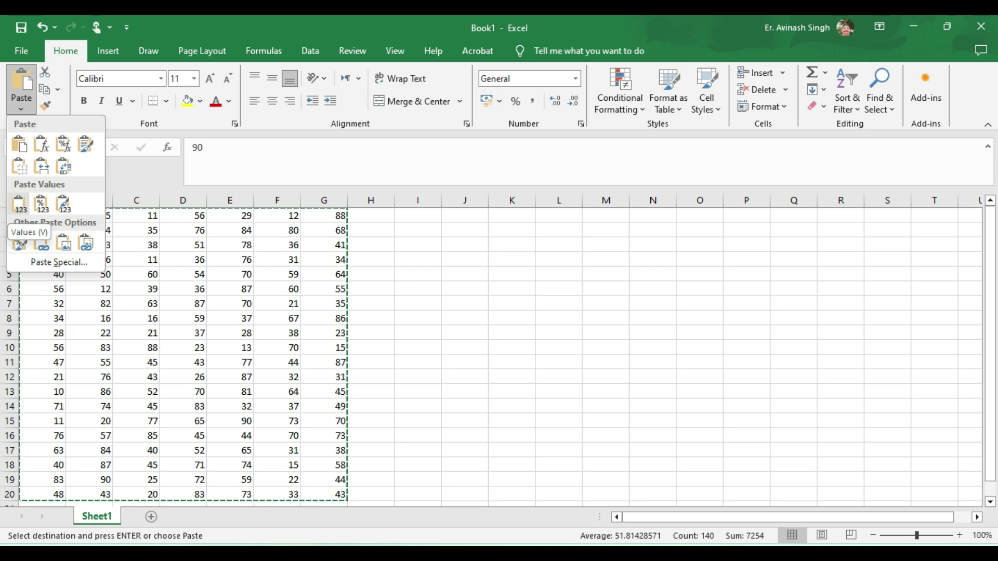
pyautogui.click(19, 204)
pyautogui.click(136, 259)
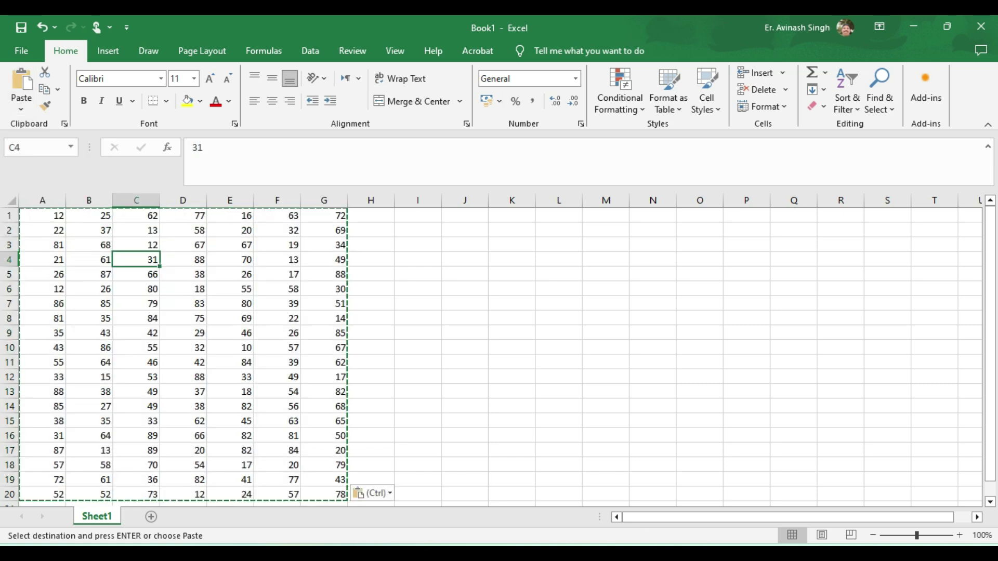
pyautogui.click(229, 215)
# Fill A2 down from A1 so it holds 12, then reselect A1:G20
pyautogui.click(136, 215)
pyautogui.click(43, 231)
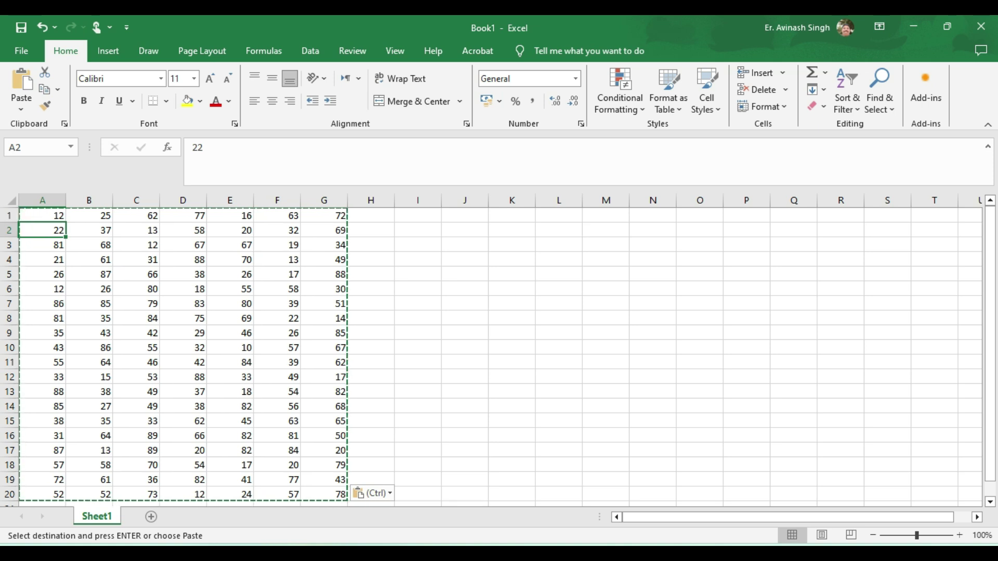
pyautogui.hotkey('ctrl', 'd')
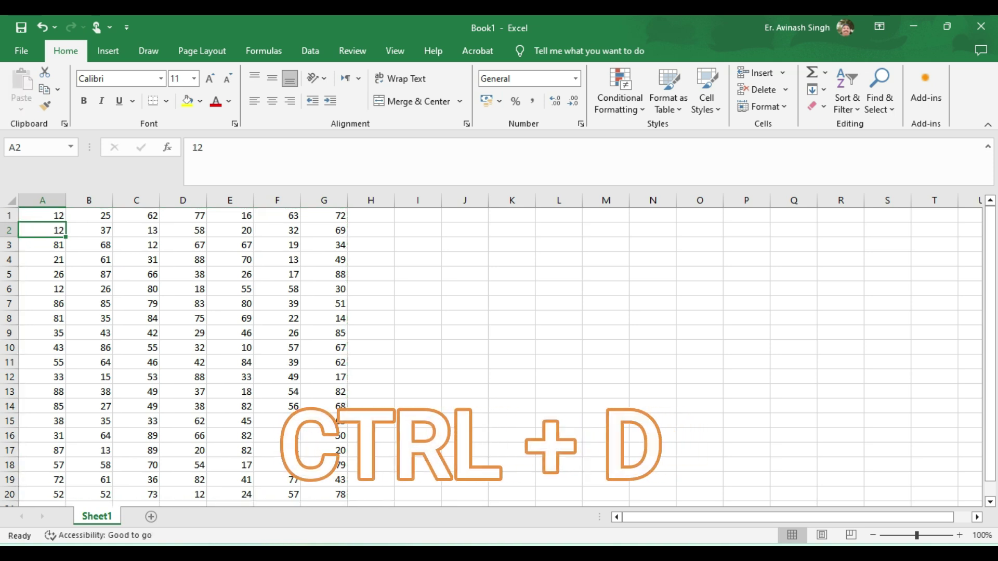
pyautogui.click(43, 215)
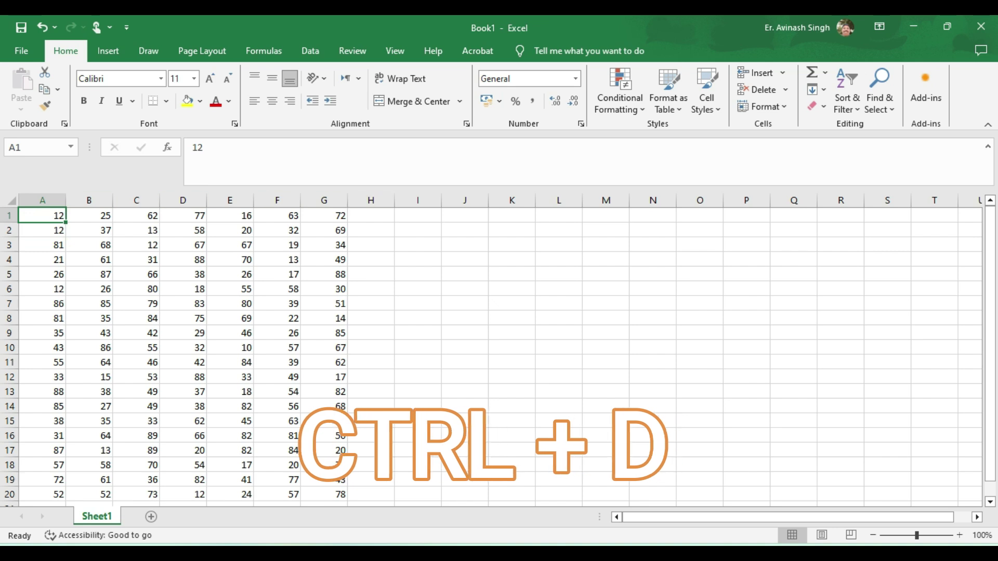
pyautogui.moveTo(43, 215); pyautogui.dragTo(332, 494)
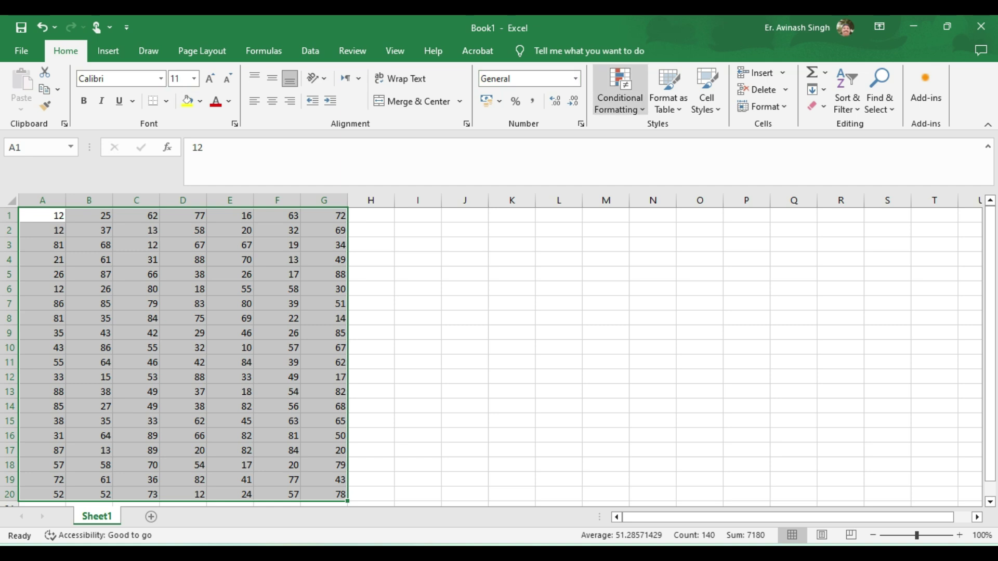
# Add a Greater Than 60 rule to A1:G20 using Light Red Fill with Dark Red Text
pyautogui.click(620, 96)
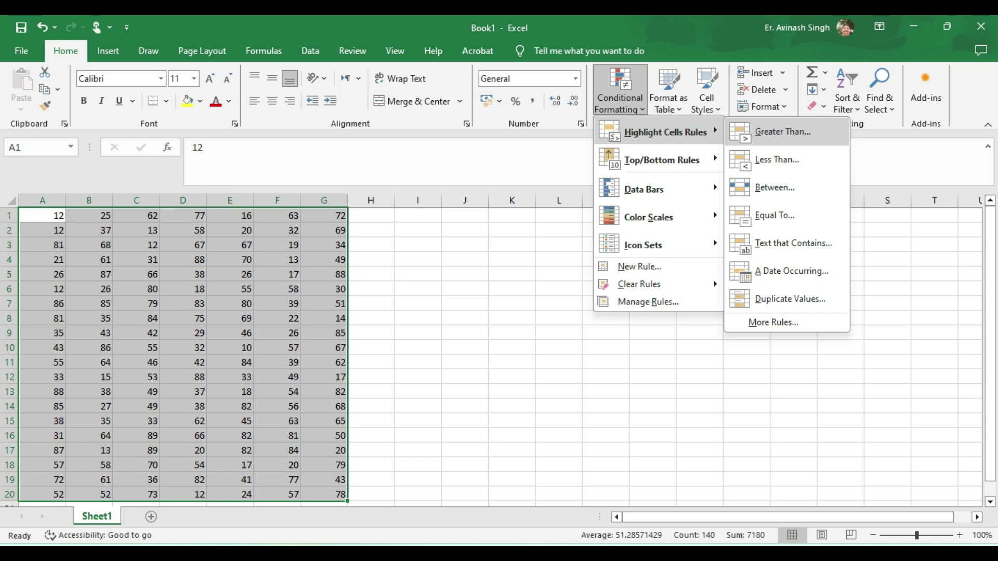
pyautogui.click(782, 131)
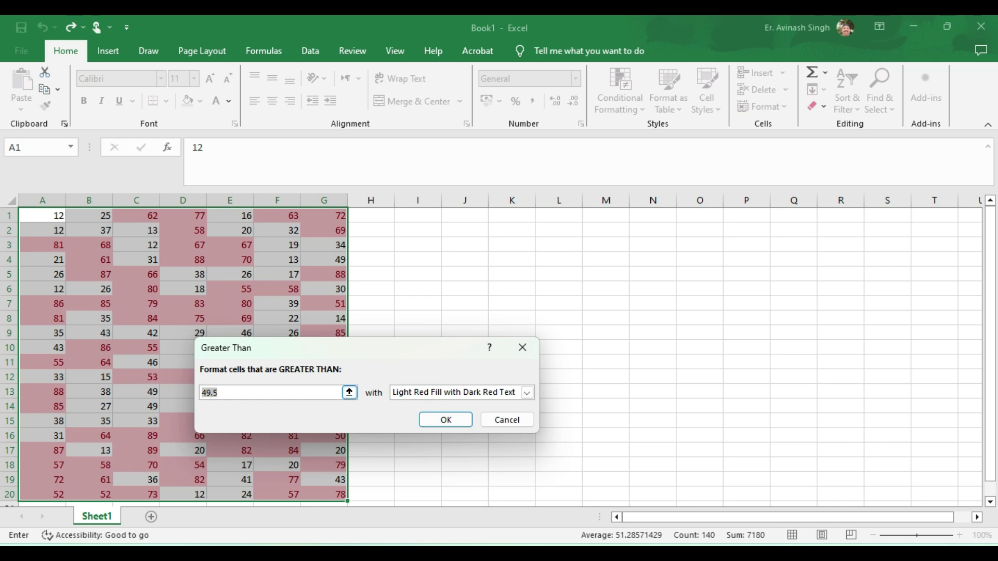
pyautogui.write('60')
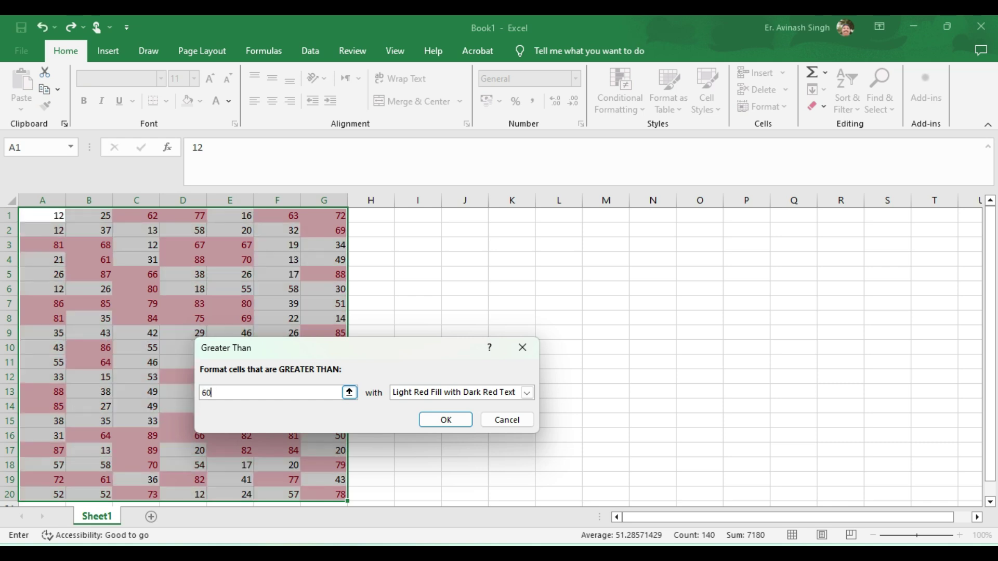
pyautogui.click(446, 420)
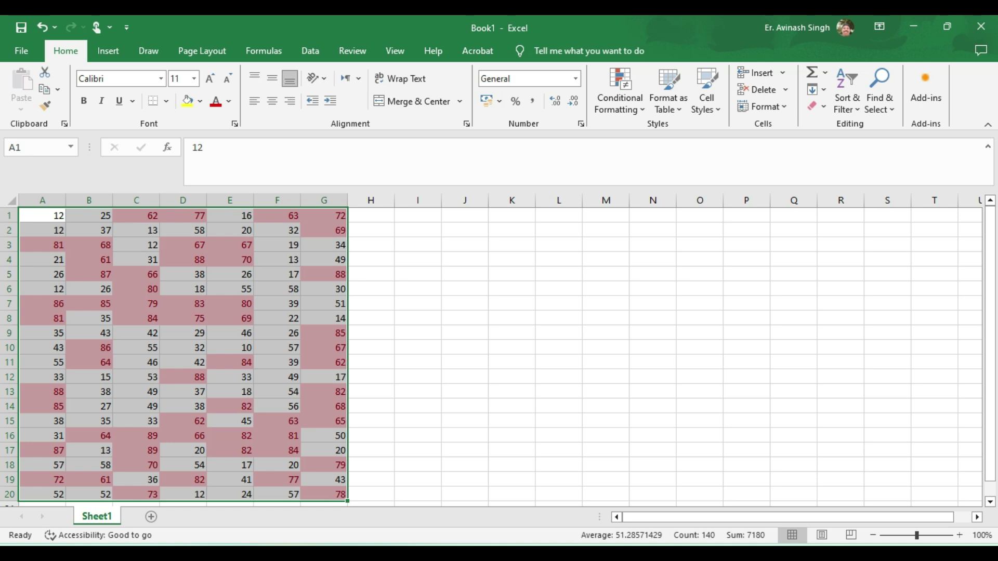
pyautogui.click(619, 93)
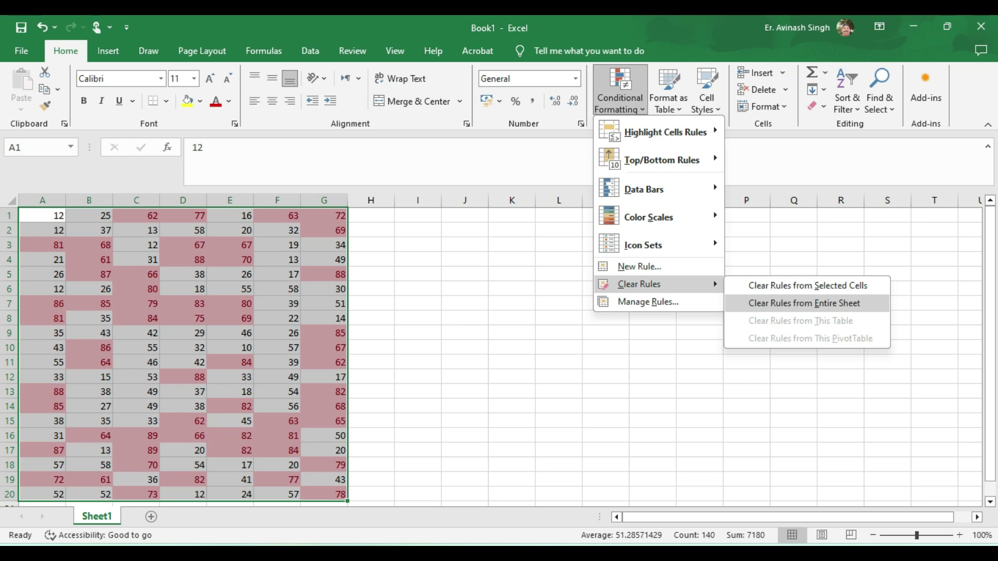
# Clear all rules from the sheet and start a new Greater Than rule with 60
pyautogui.click(808, 285)
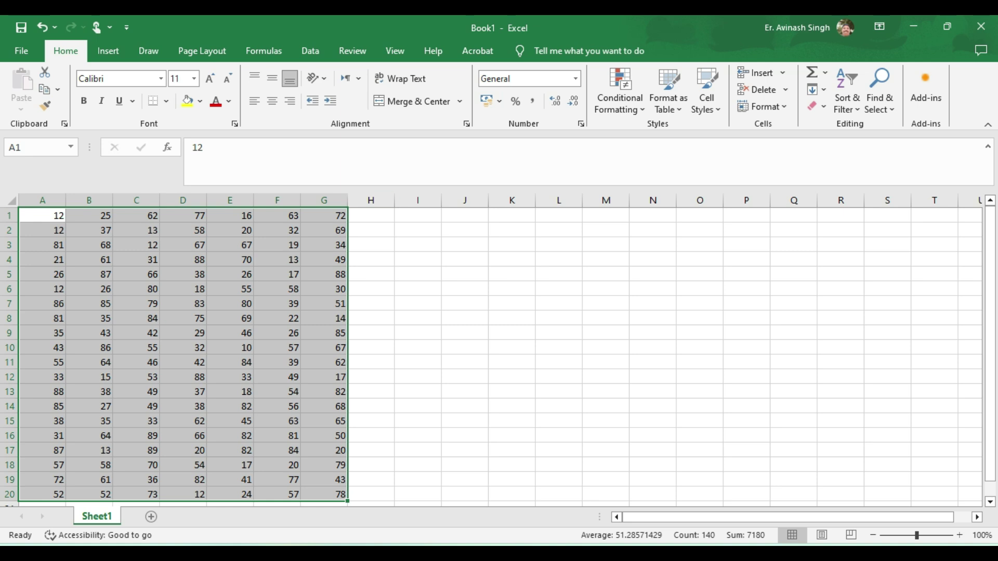
pyautogui.click(620, 96)
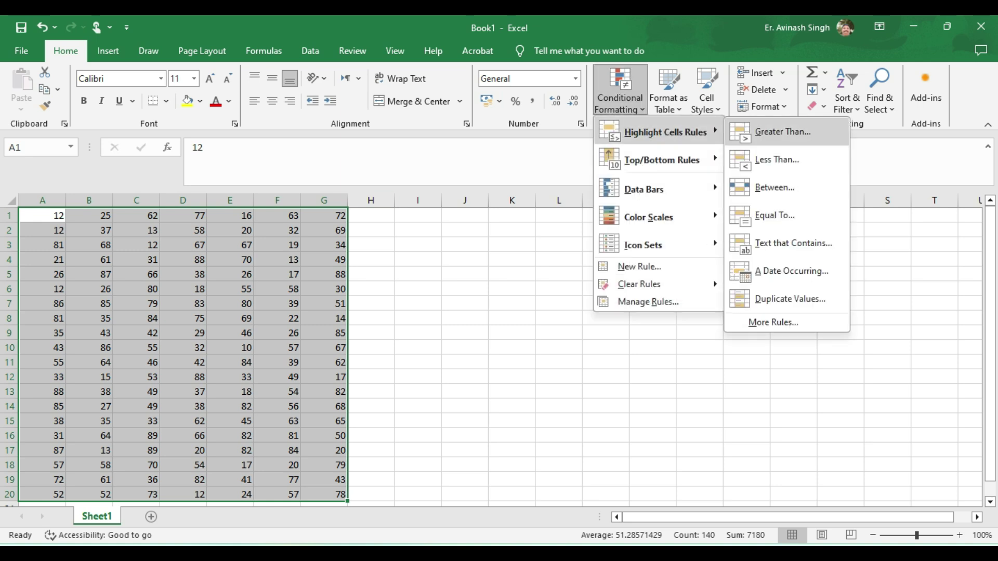
pyautogui.click(782, 132)
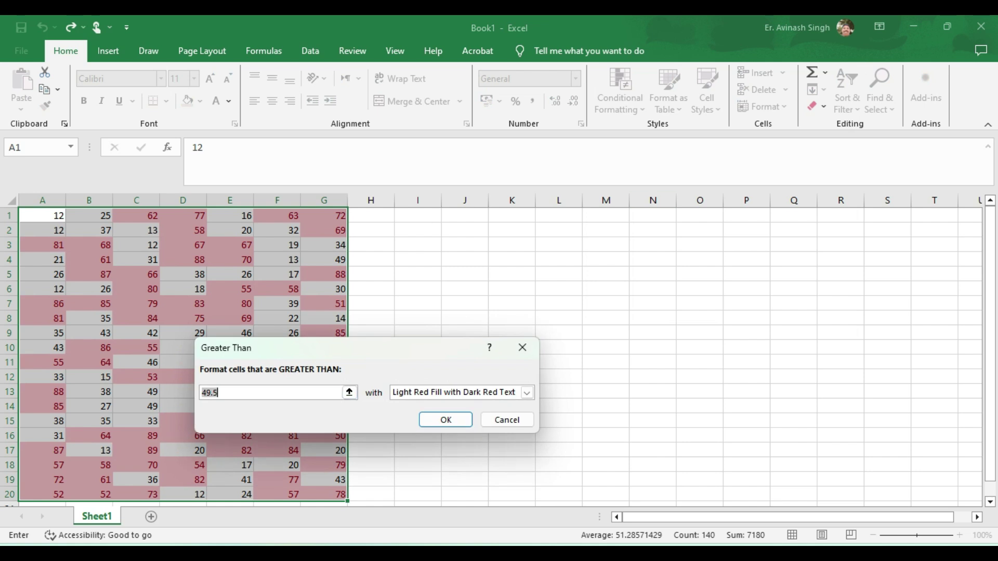
pyautogui.write('60')
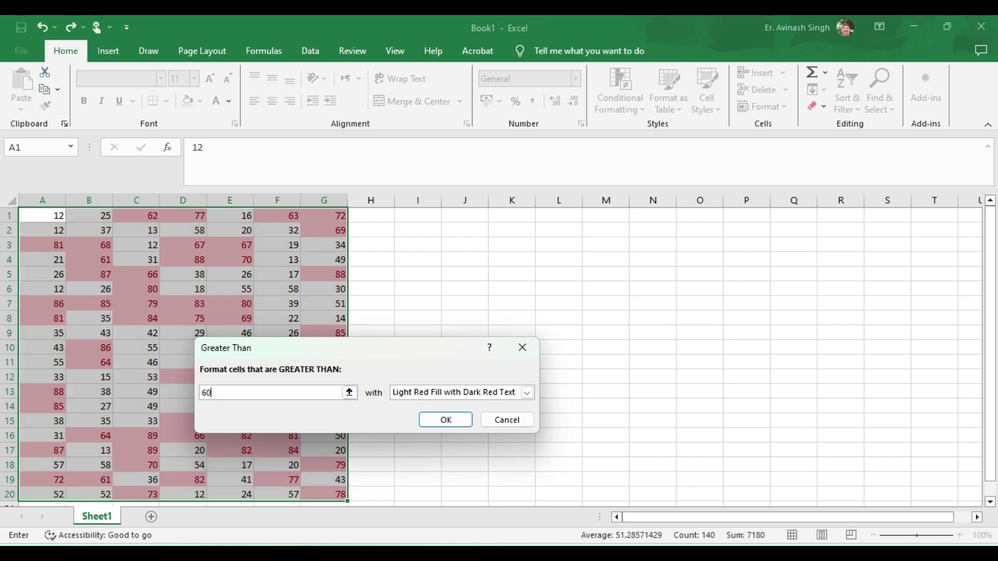
# Preview the yellow, green, red fill, red text and red border presets, then choose Custom Format
pyautogui.click(527, 392)
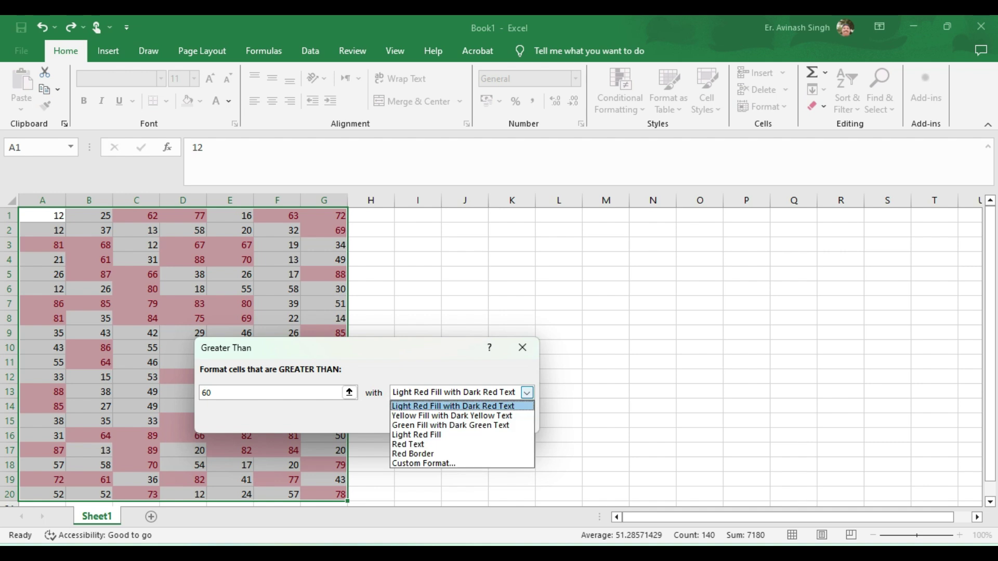
pyautogui.click(451, 416)
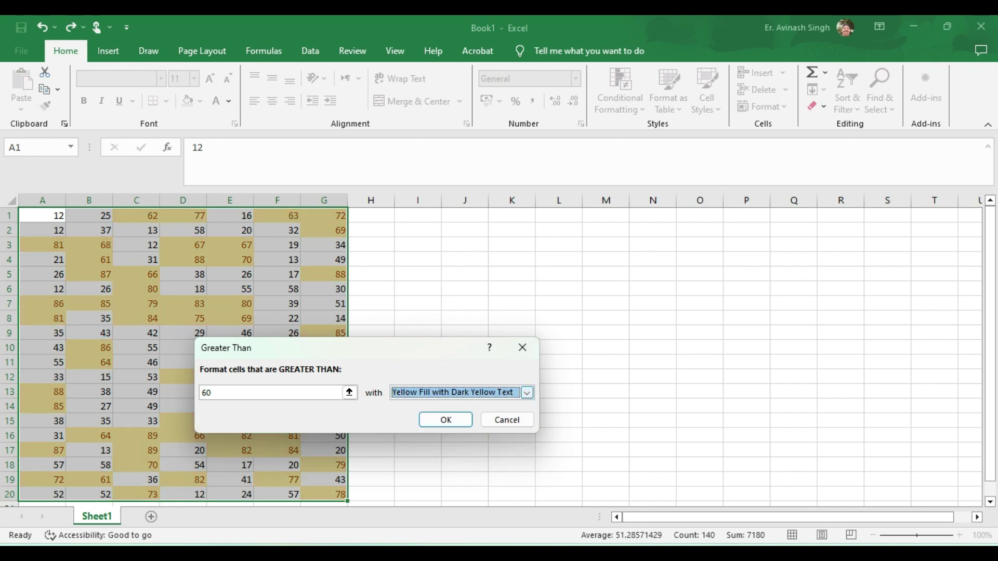
pyautogui.click(527, 392)
pyautogui.click(451, 423)
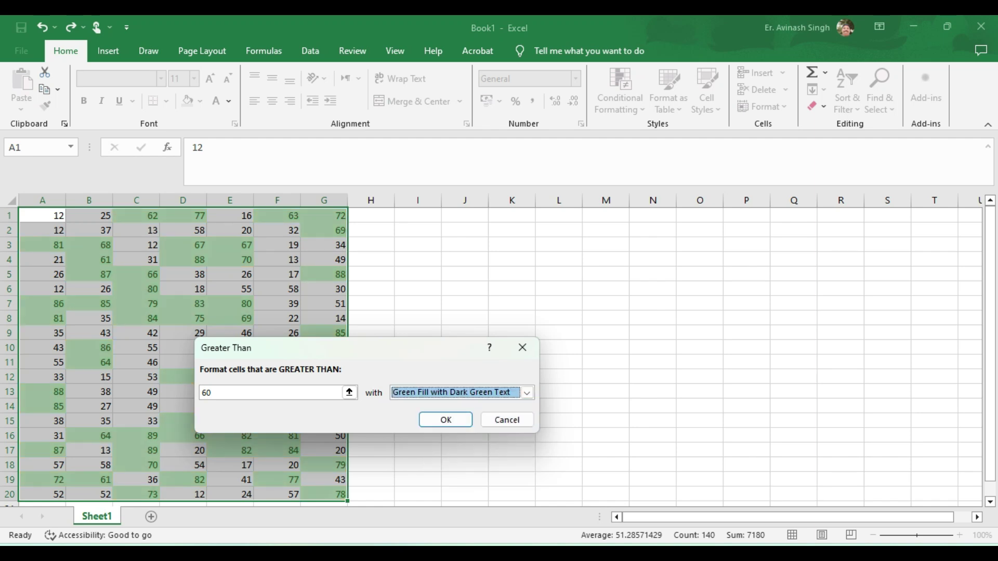
pyautogui.click(527, 393)
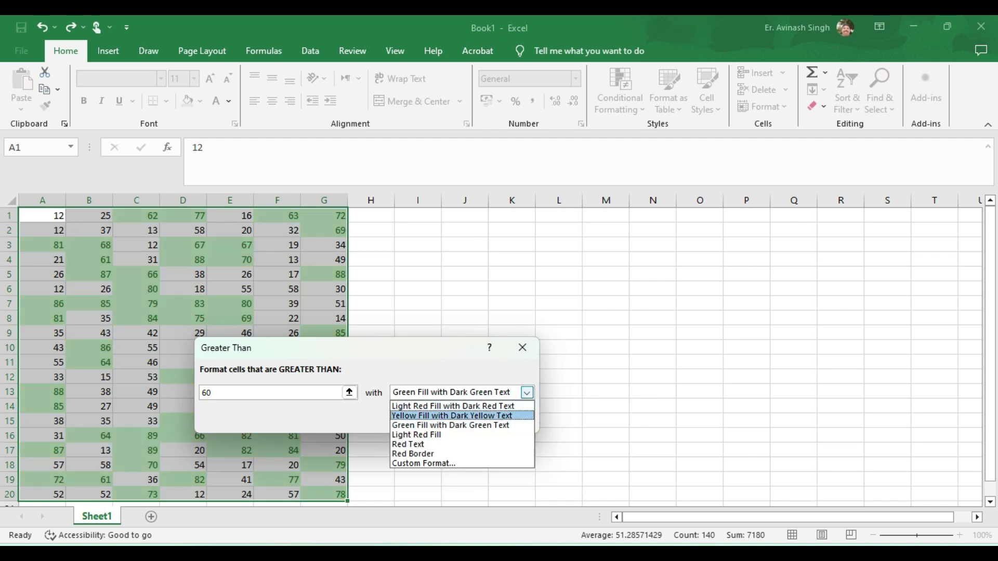
pyautogui.click(426, 434)
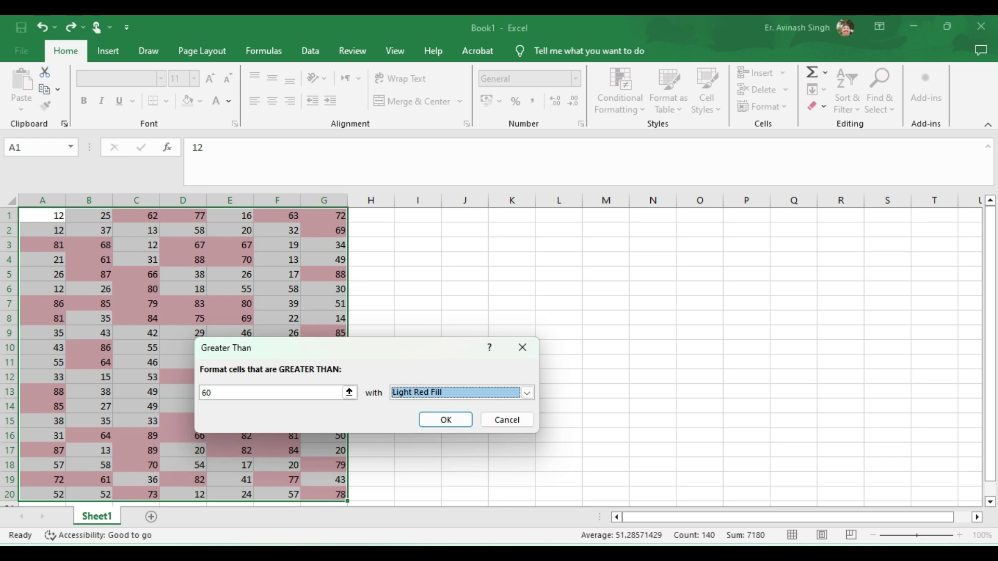
pyautogui.click(526, 392)
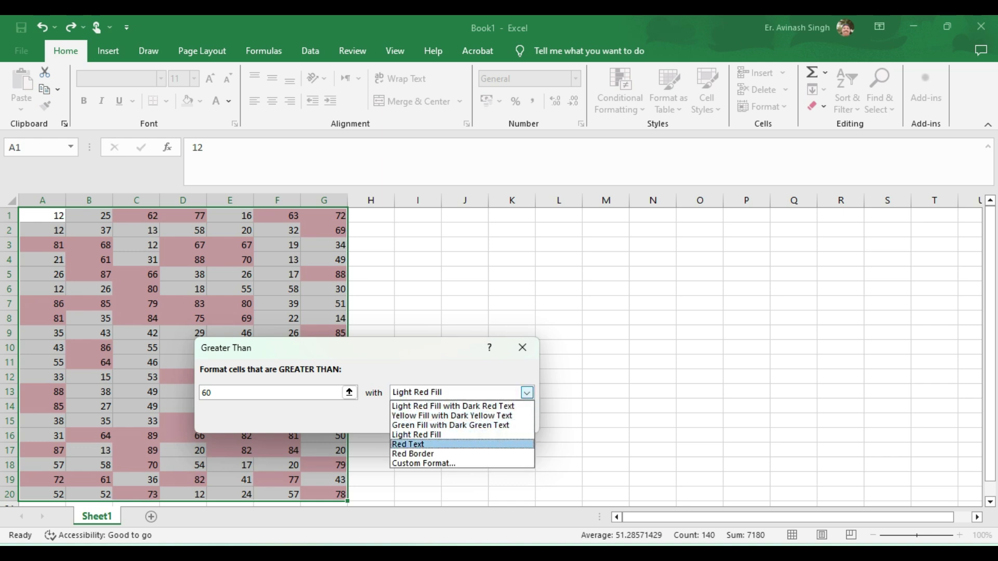
pyautogui.click(410, 444)
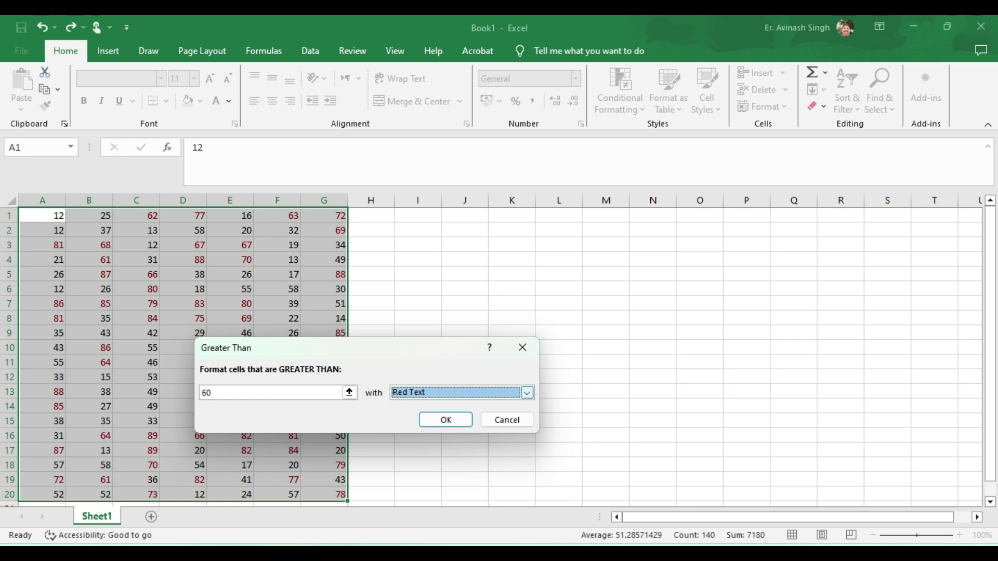
pyautogui.click(527, 392)
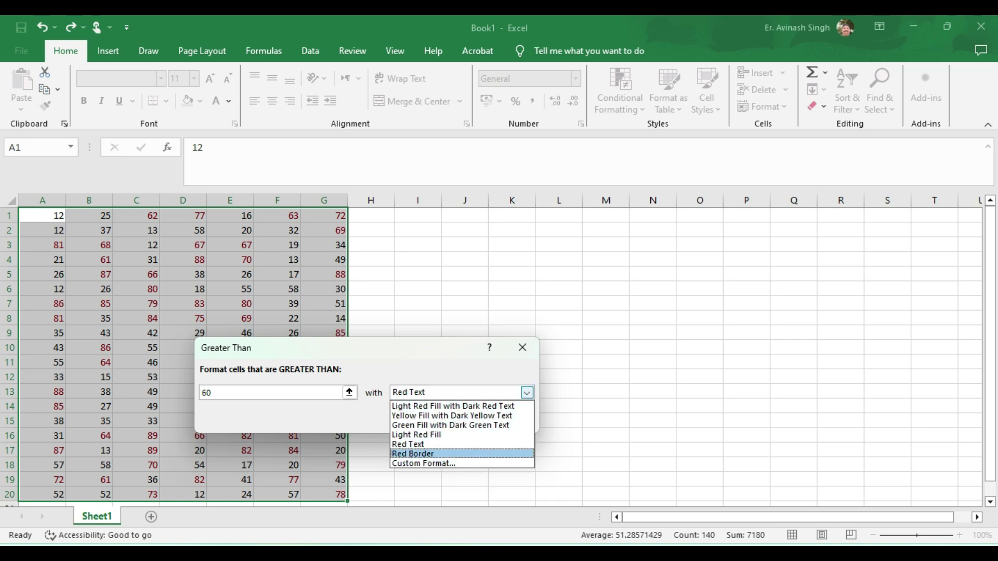
pyautogui.click(413, 454)
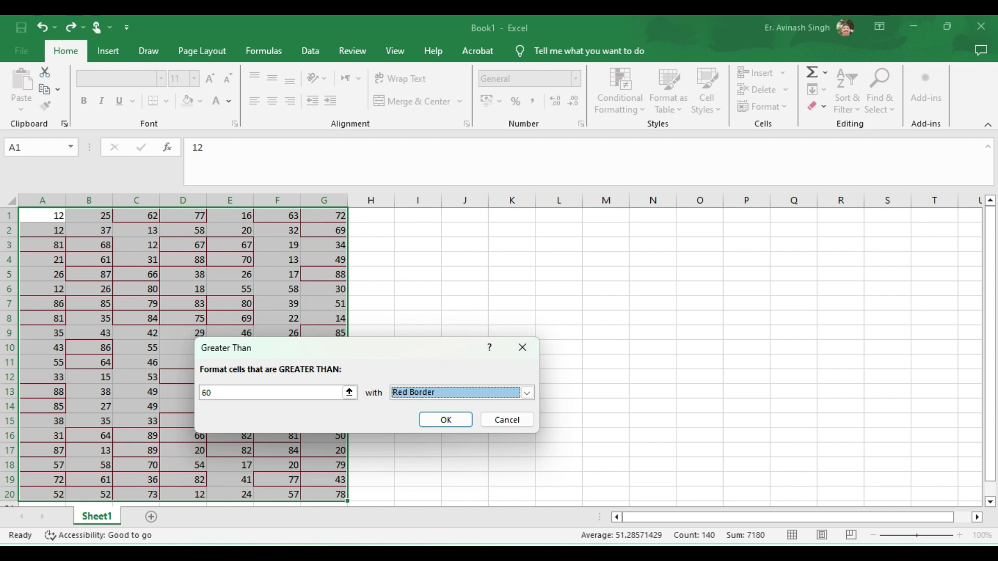
pyautogui.click(527, 392)
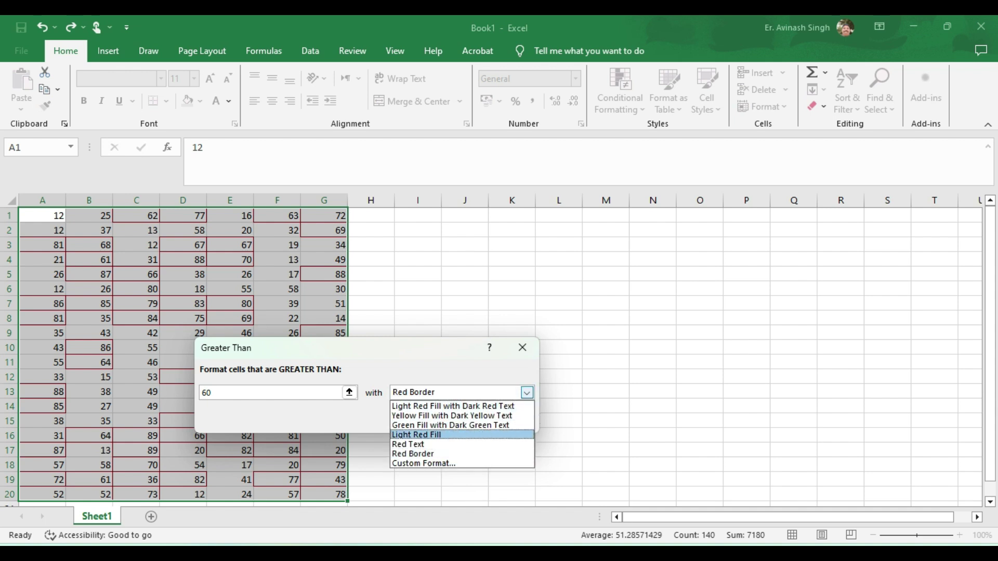
pyautogui.press('Return')
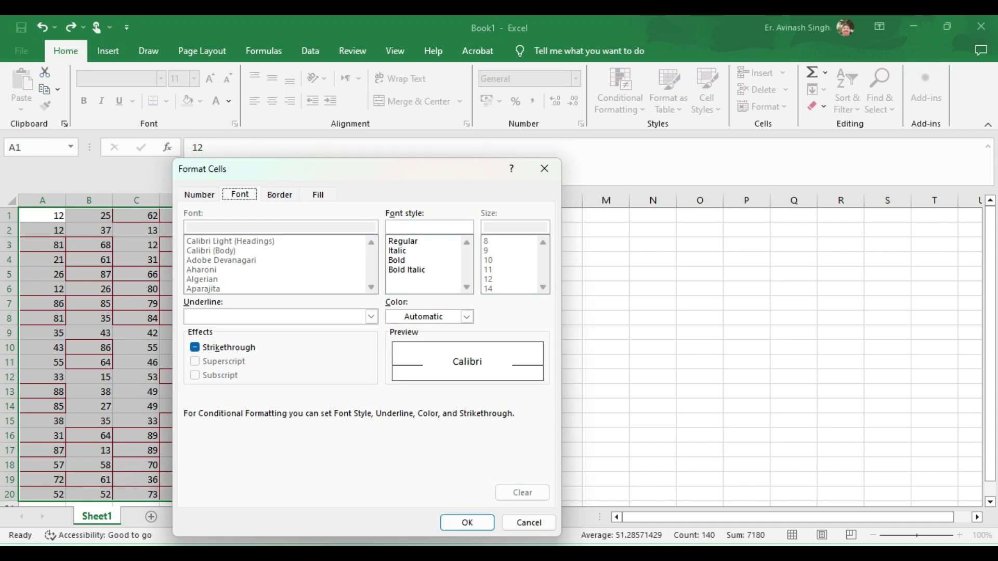
# Set the rule's custom font to Bold Italic with Strikethrough and confirm it
pyautogui.click(397, 250)
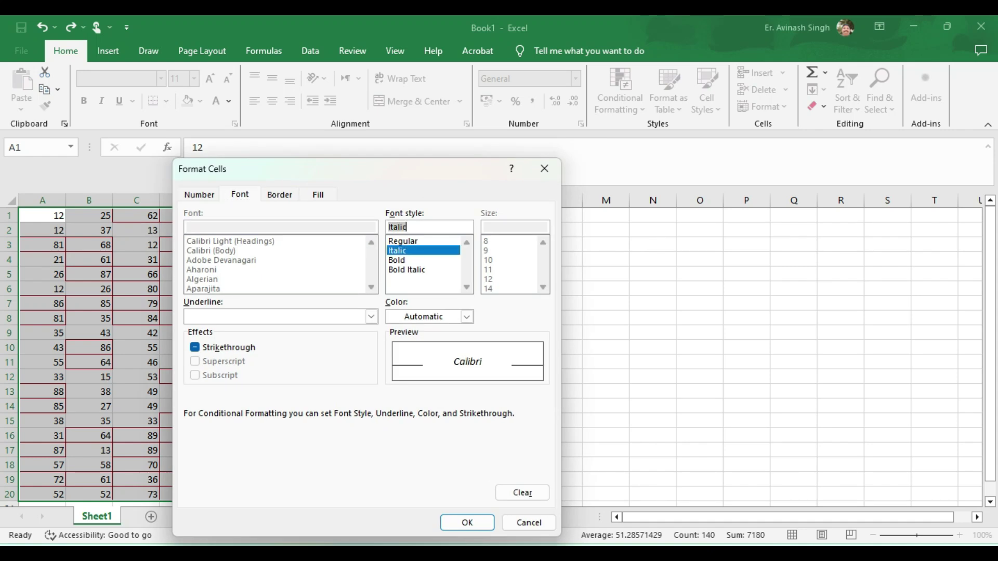
pyautogui.click(396, 260)
pyautogui.click(407, 270)
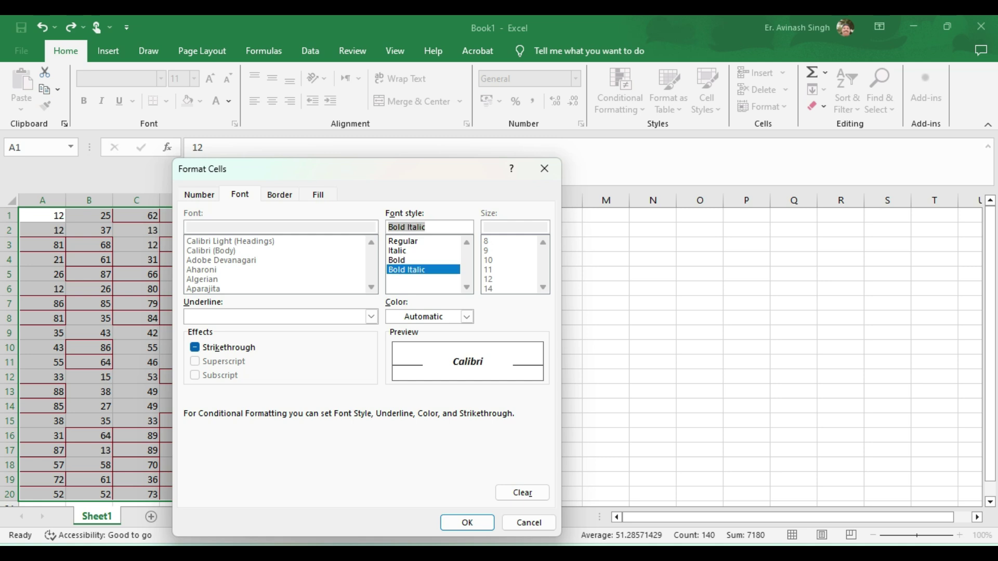
pyautogui.click(279, 195)
pyautogui.hotkey('ctrl', 'shift', 'Tab')
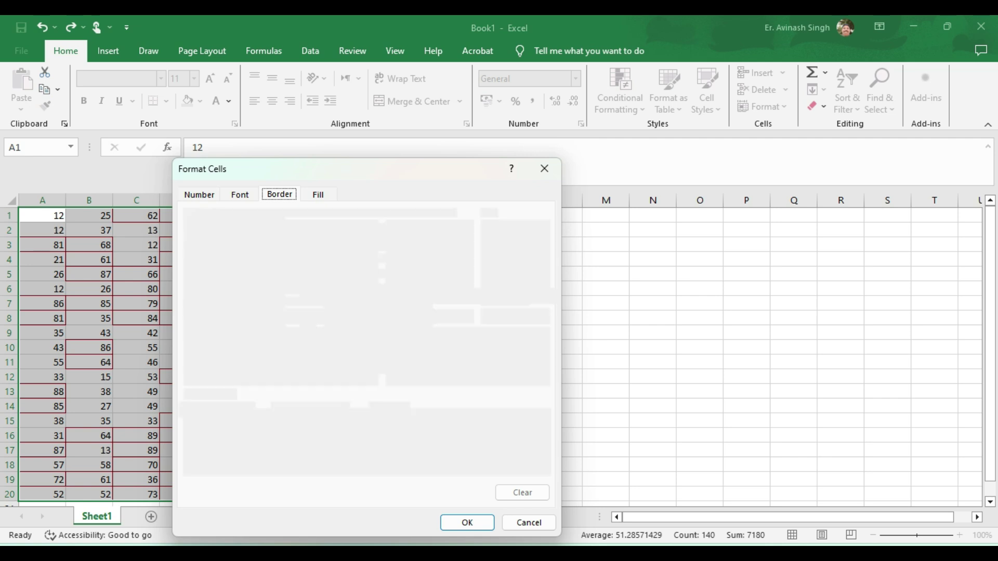
pyautogui.hotkey('alt', 'k')
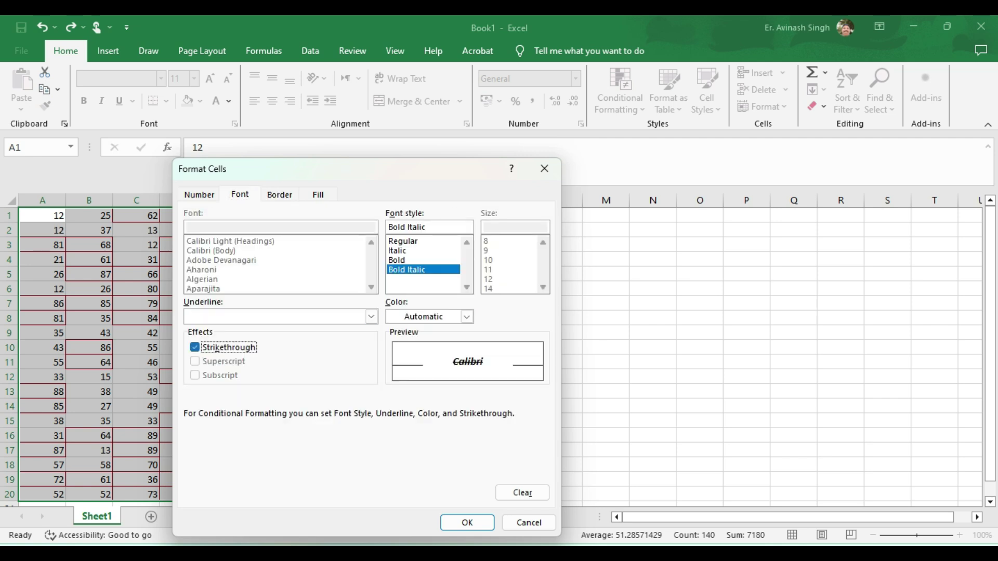
pyautogui.press('Return')
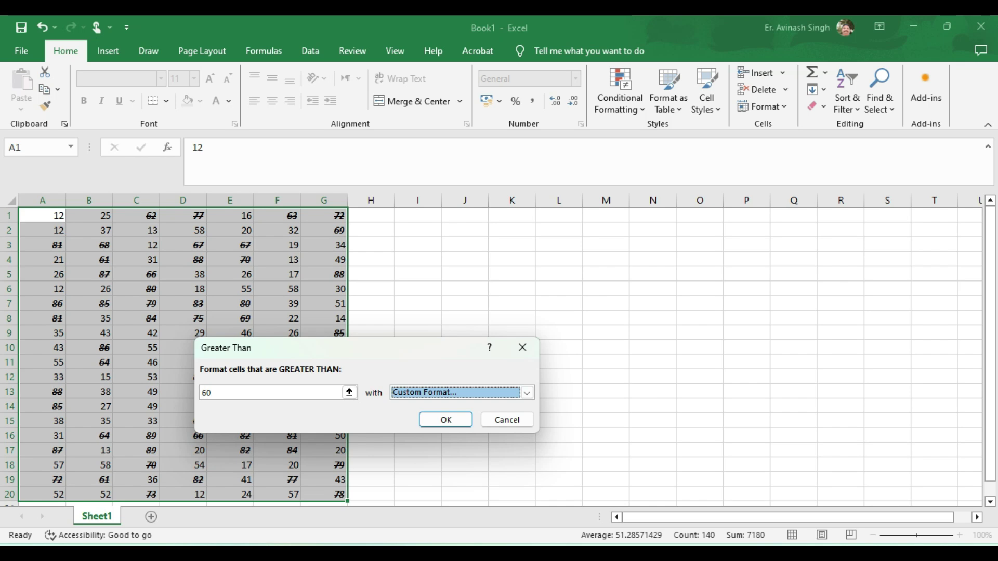
# Give the custom format a deep blue background fill chosen from More Colors
pyautogui.click(527, 392)
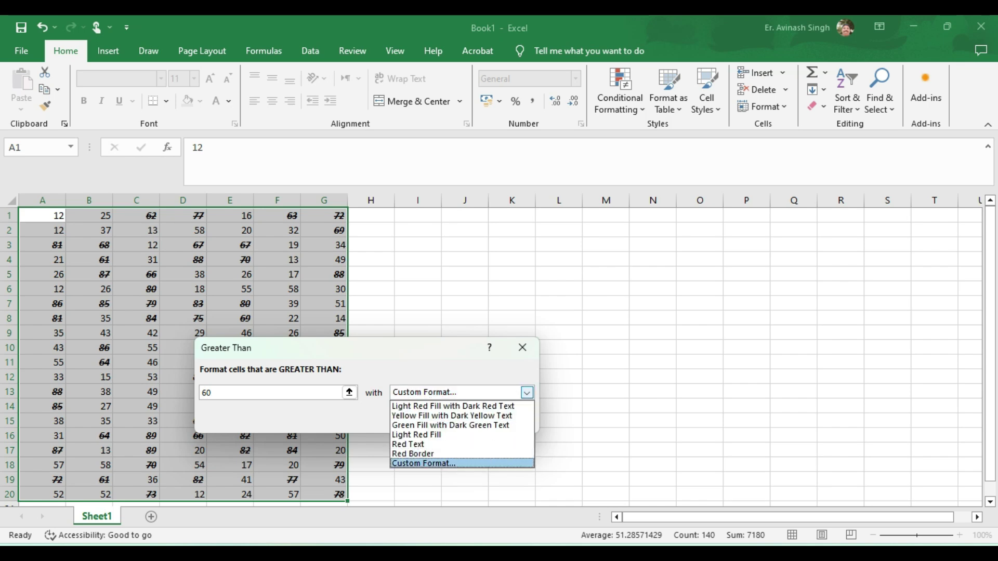
pyautogui.click(436, 462)
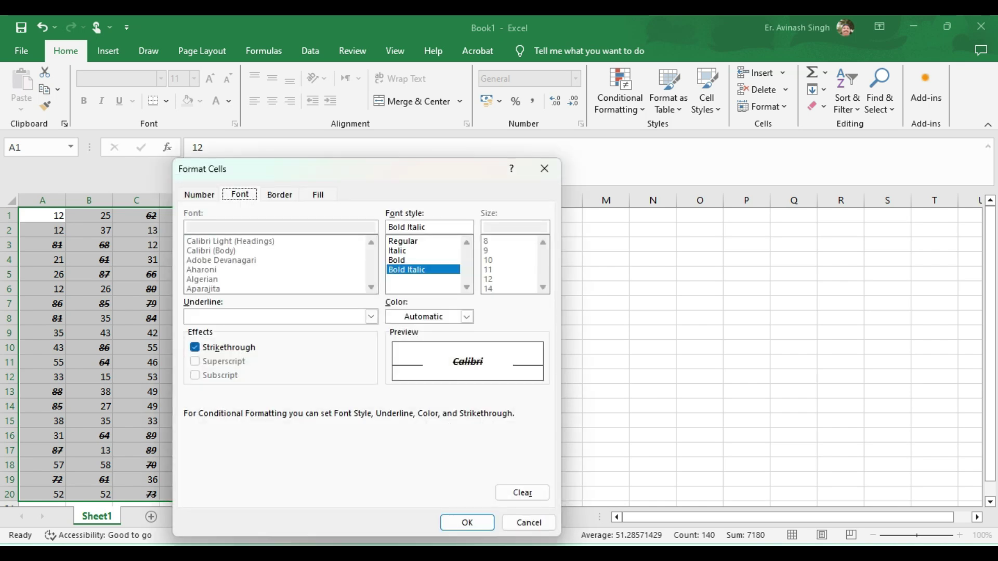
pyautogui.click(318, 194)
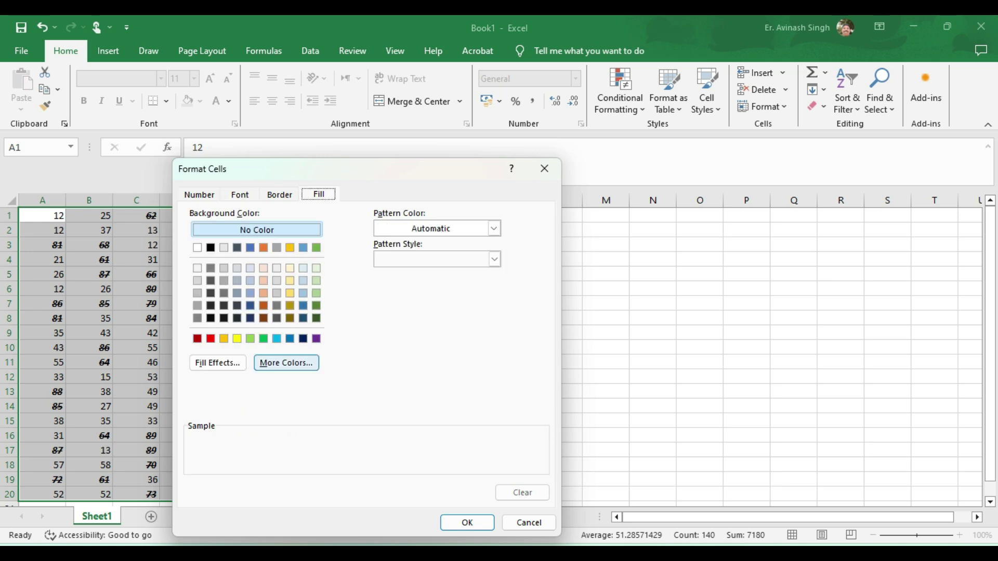
pyautogui.click(286, 363)
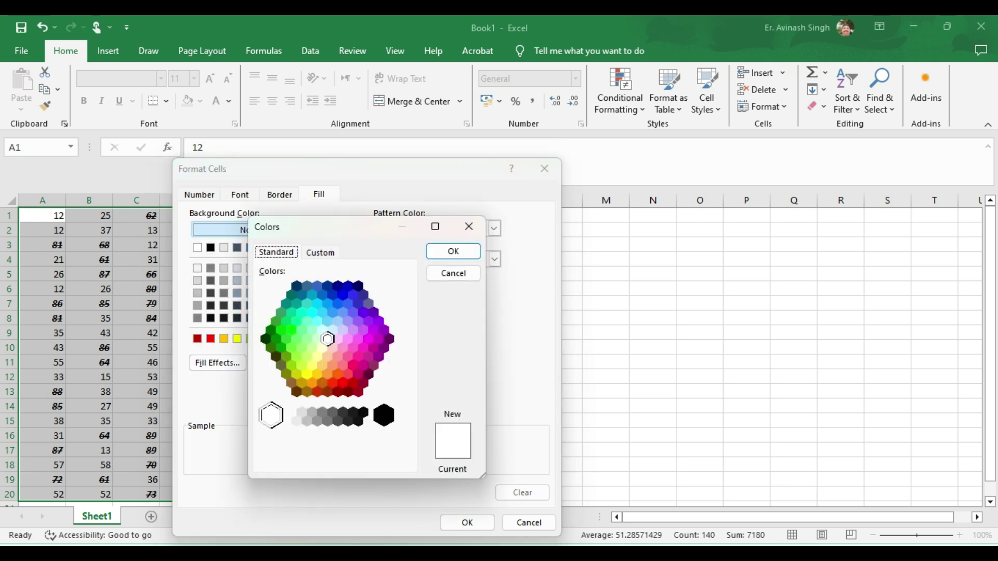
pyautogui.click(353, 295)
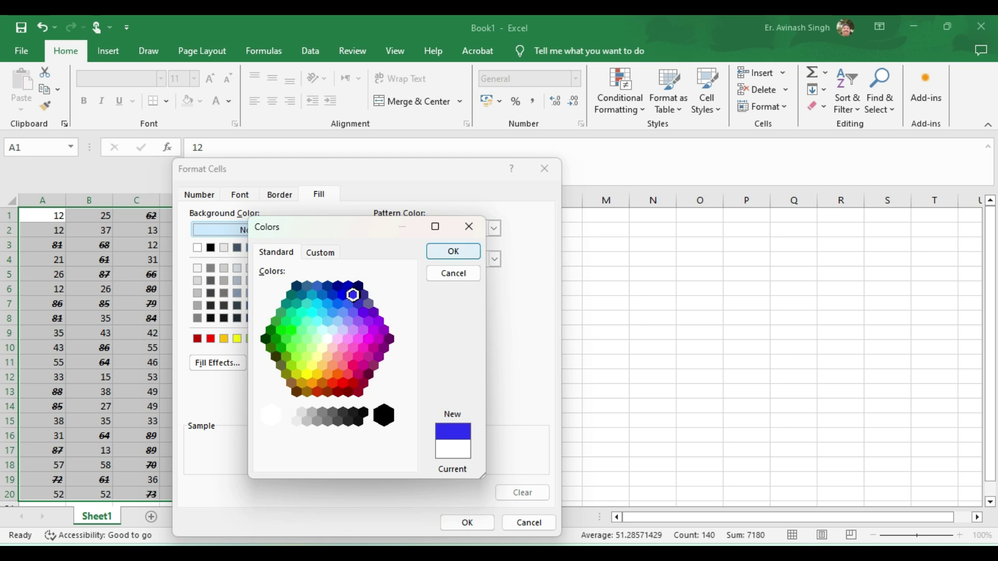
pyautogui.click(453, 251)
pyautogui.click(467, 522)
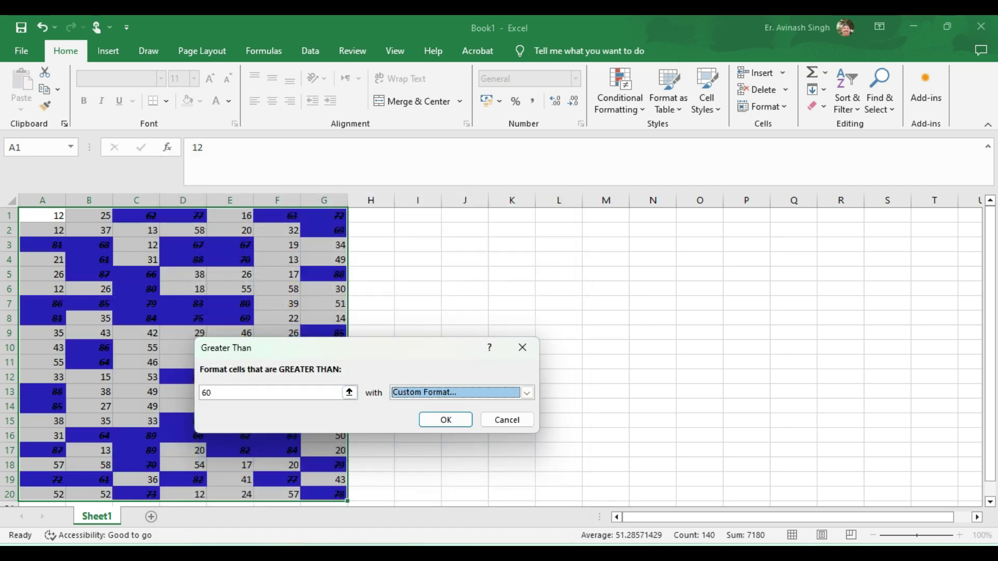
# Reopen the custom format and bring up the gradient Fill Effects settings
pyautogui.click(527, 392)
pyautogui.click(423, 463)
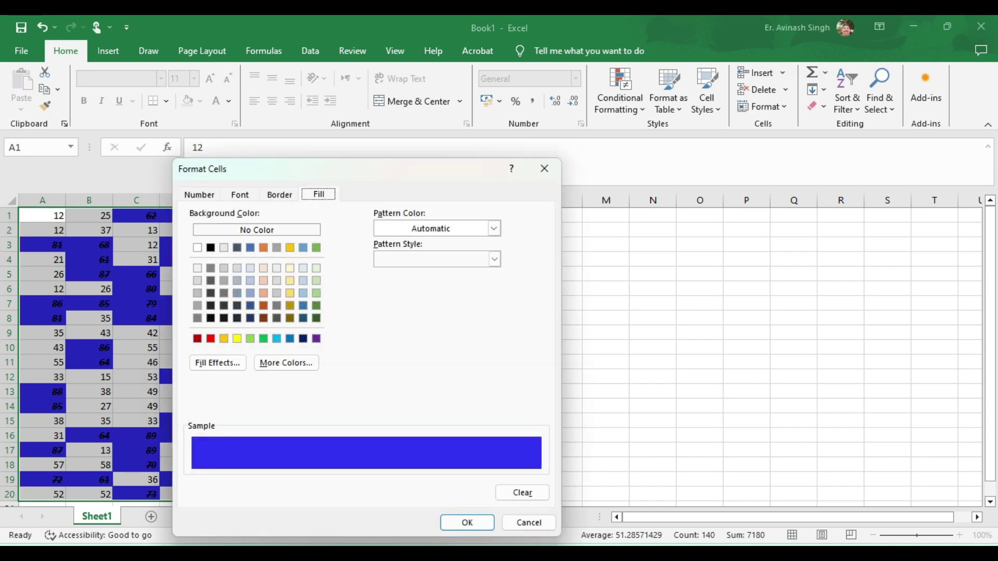
pyautogui.hotkey('ctrl', 'Tab')
pyautogui.hotkey('ctrl', 'Tab')
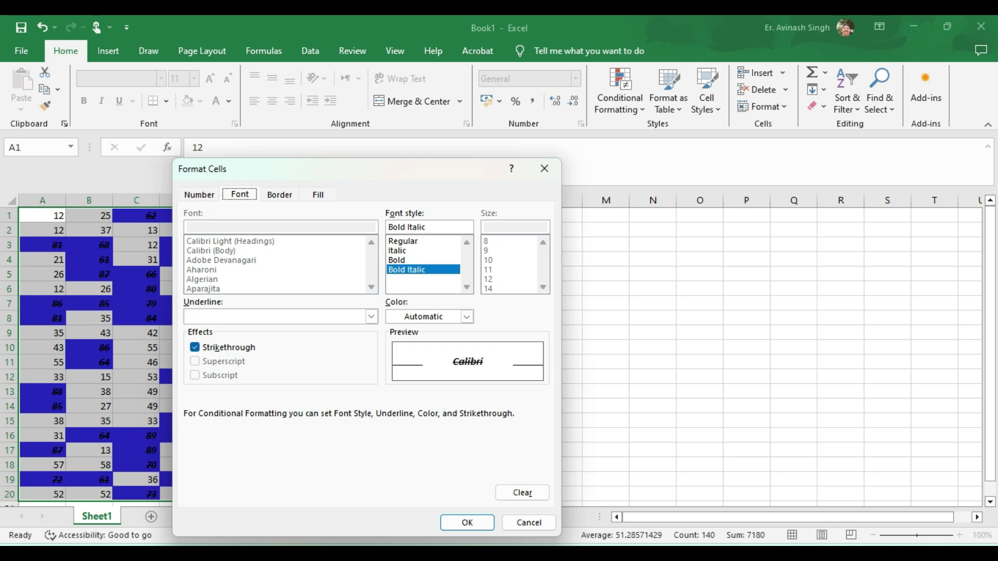
pyautogui.hotkey('ctrl', 'Tab')
pyautogui.hotkey('ctrl', 'Tab')
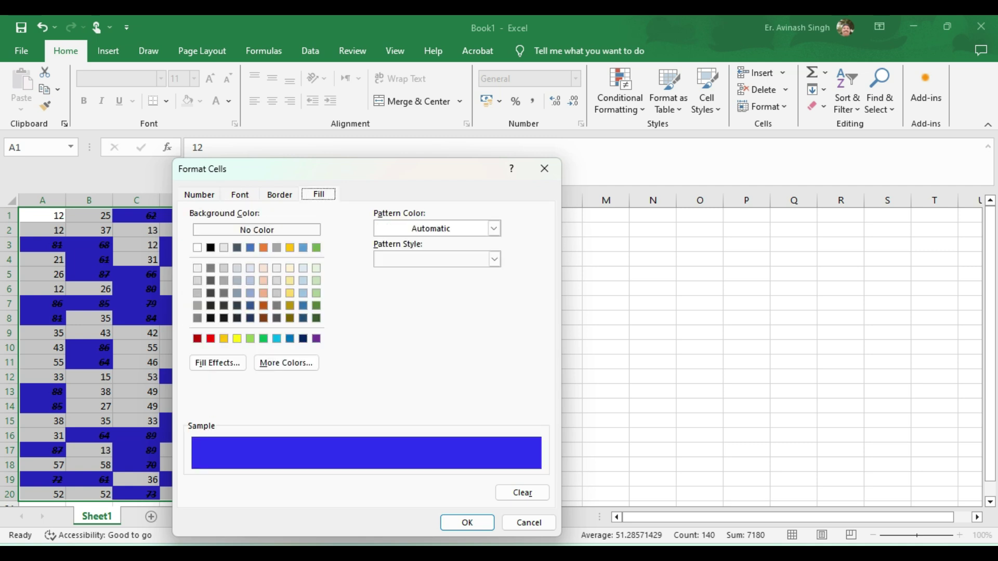
pyautogui.hotkey('alt', 'i')
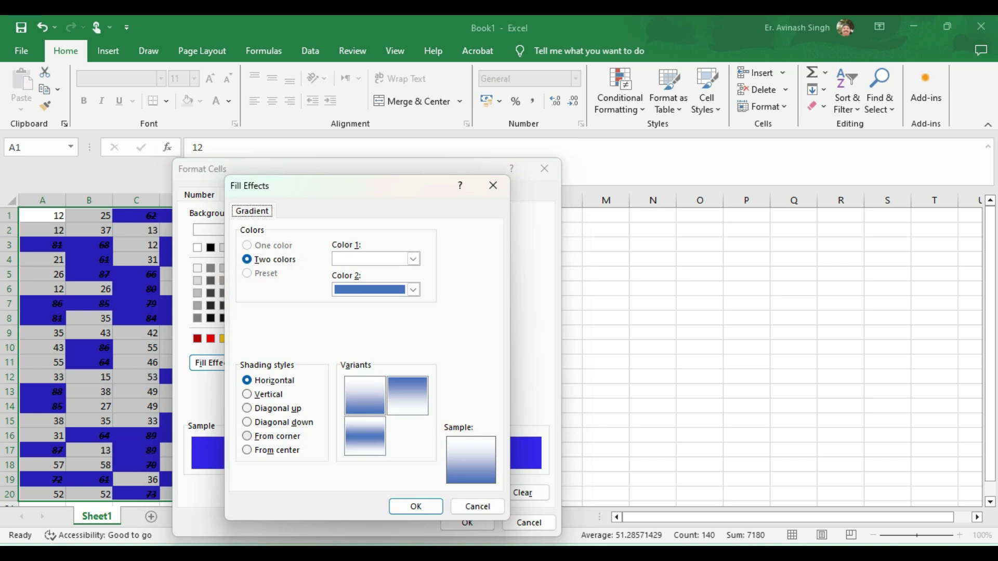
# Try vertical, then horizontal, gradient shading for the rule's fill
pyautogui.hotkey('alt', 'v')
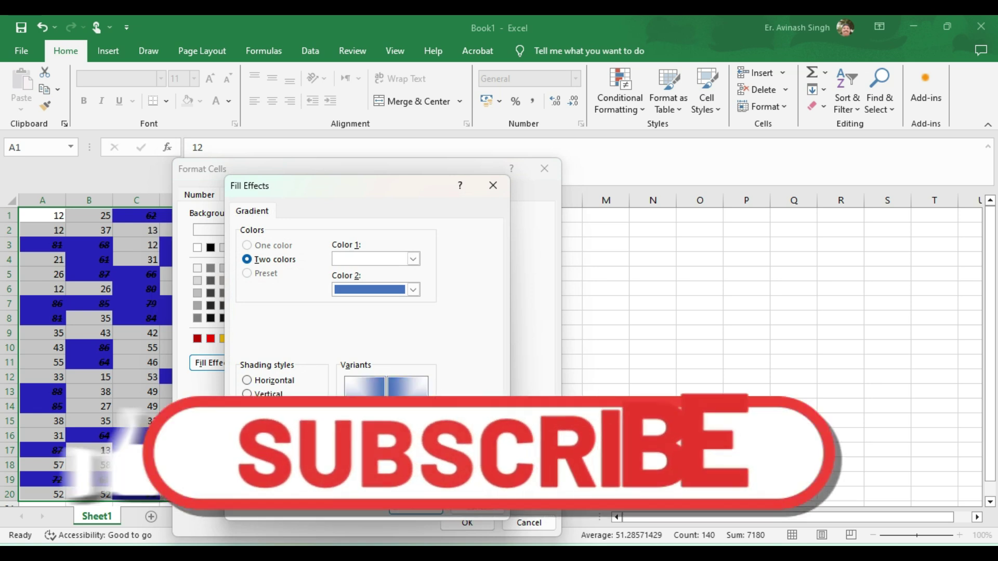
pyautogui.press('Return')
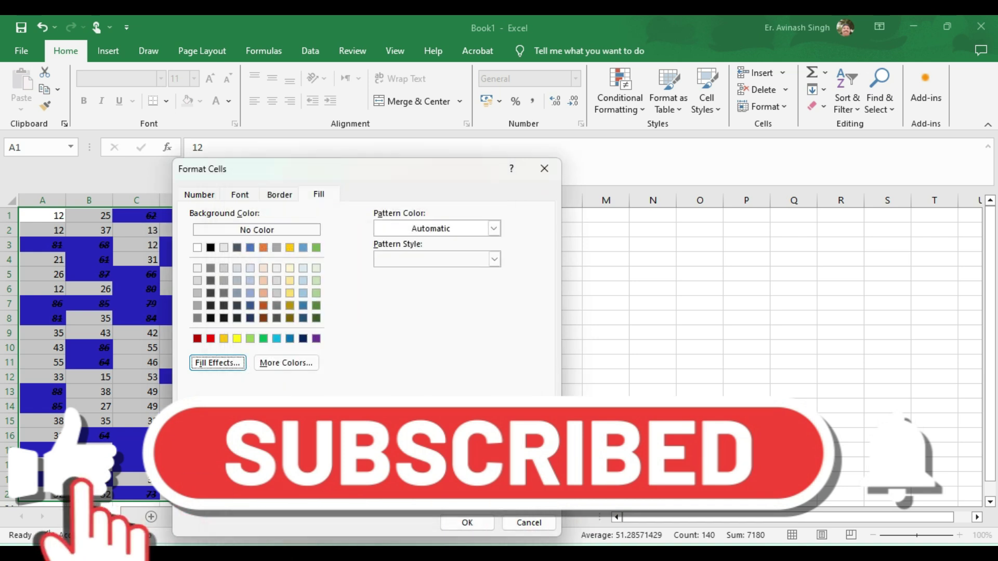
pyautogui.press('Return')
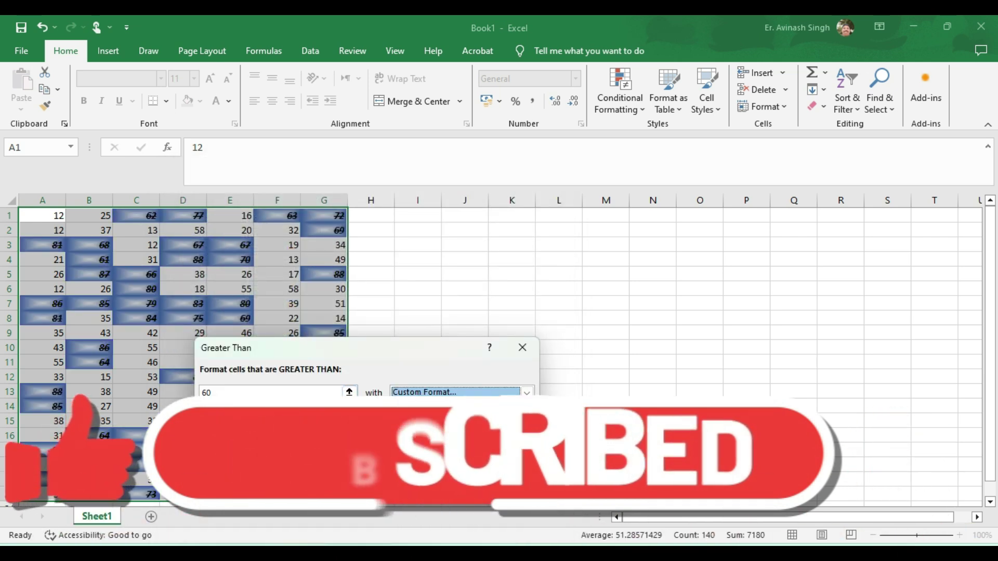
pyautogui.hotkey('alt', 'Down')
pyautogui.press('Return')
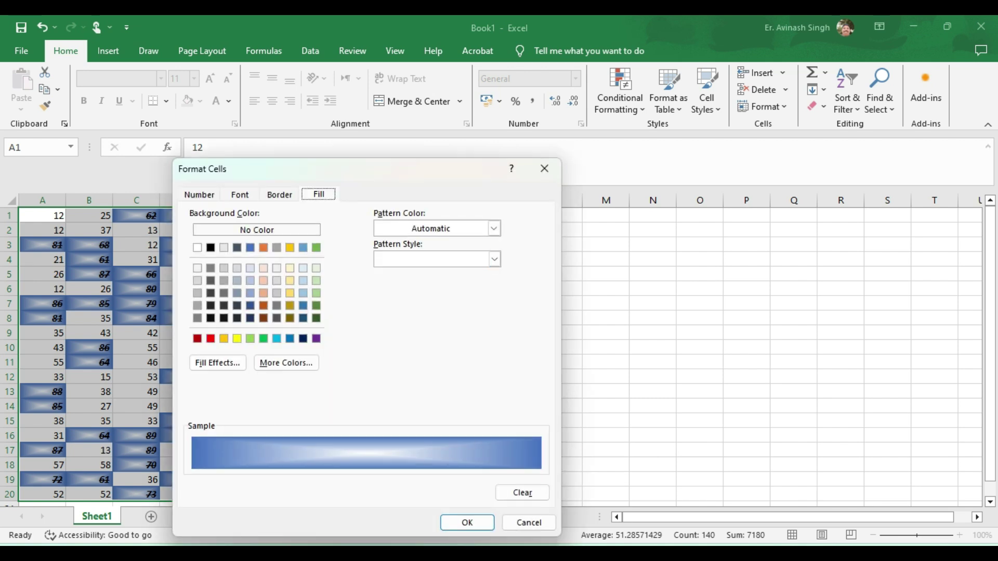
pyautogui.hotkey('alt', 'i')
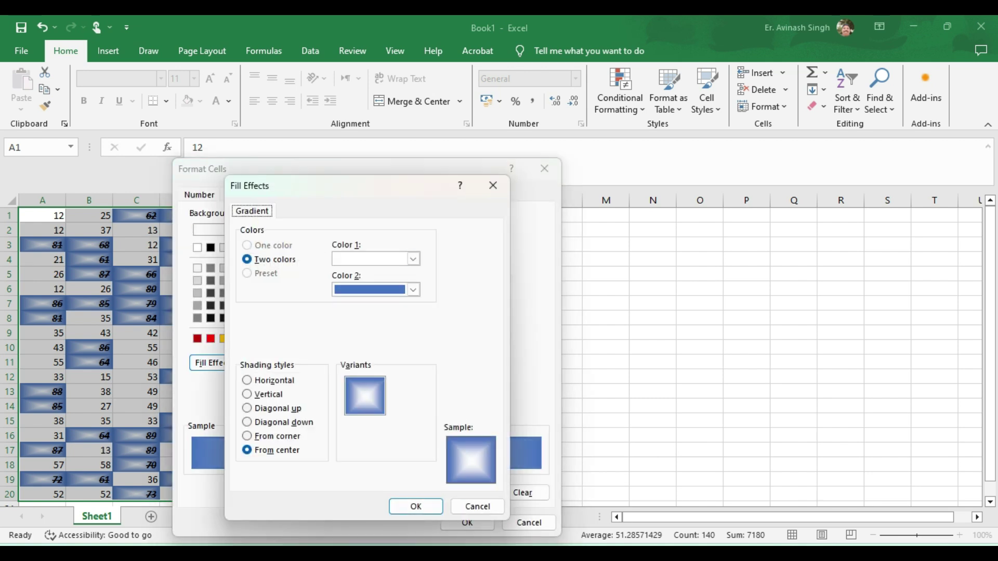
pyautogui.hotkey('alt', 'z')
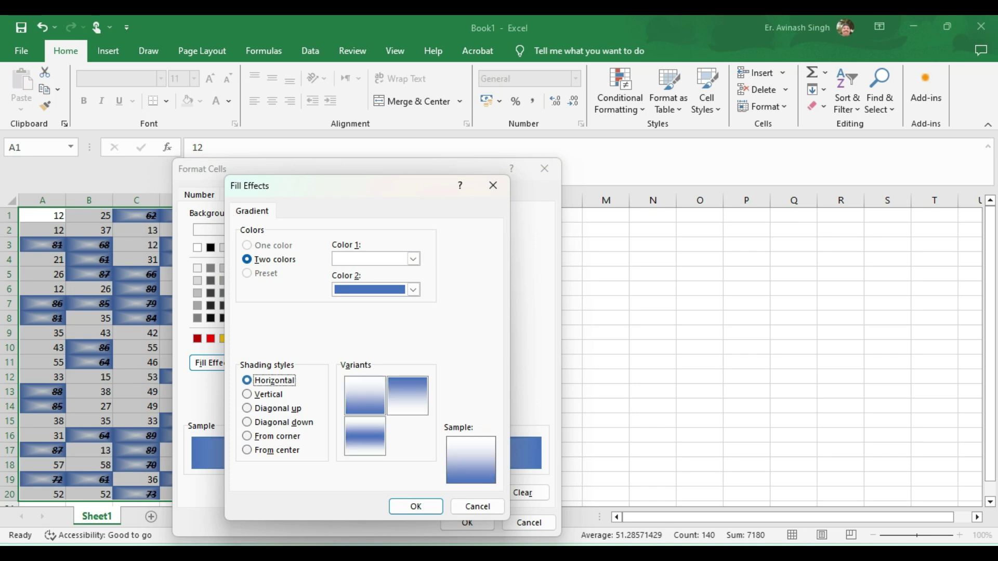
pyautogui.press('Return')
# Apply a dark orange to medium blue gradient, then cancel the Greater Than rule
pyautogui.hotkey('alt', 'i')
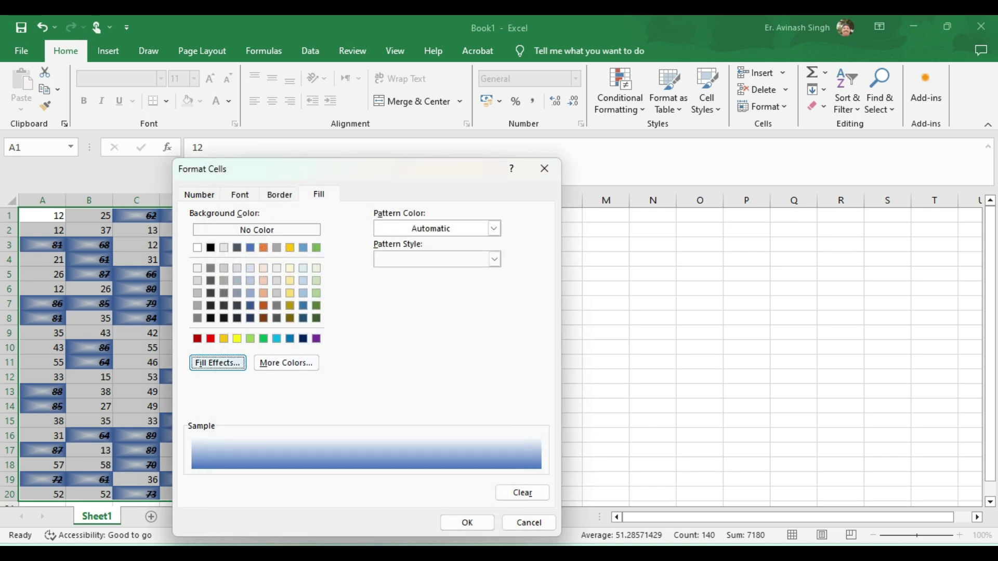
pyautogui.hotkey('alt', '1')
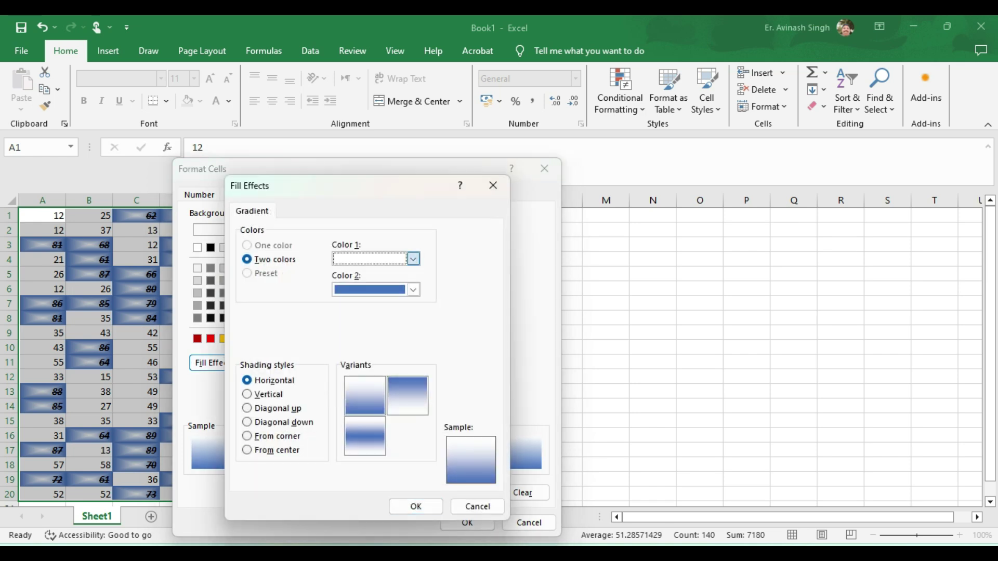
pyautogui.hotkey('alt', 'Down')
pyautogui.press('Down')
pyautogui.press('Down')
pyautogui.press('Right')
pyautogui.press('Right')
pyautogui.press('Return')
pyautogui.hotkey('alt', '2')
pyautogui.hotkey('alt', 'Down')
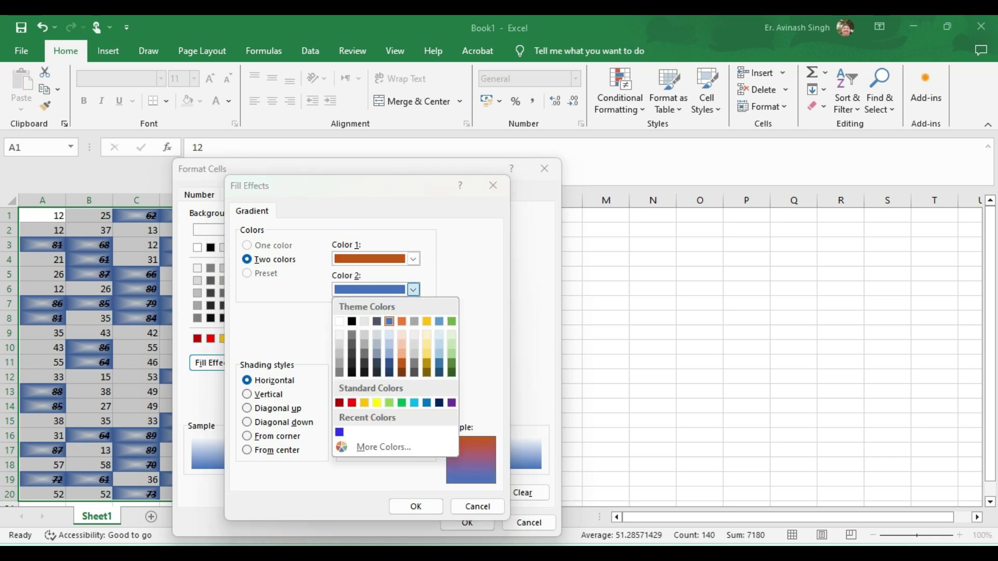
pyautogui.click(439, 363)
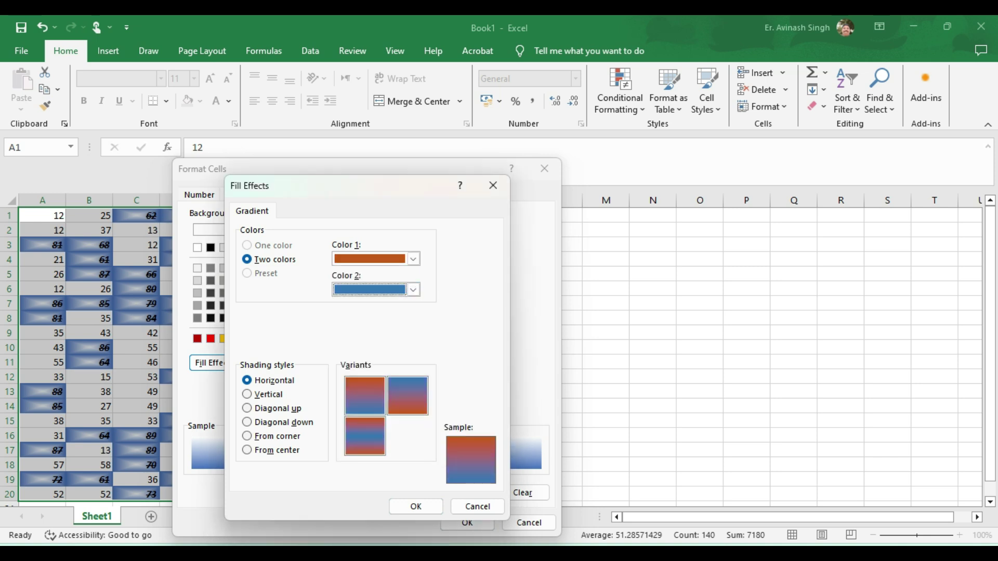
pyautogui.press('Return')
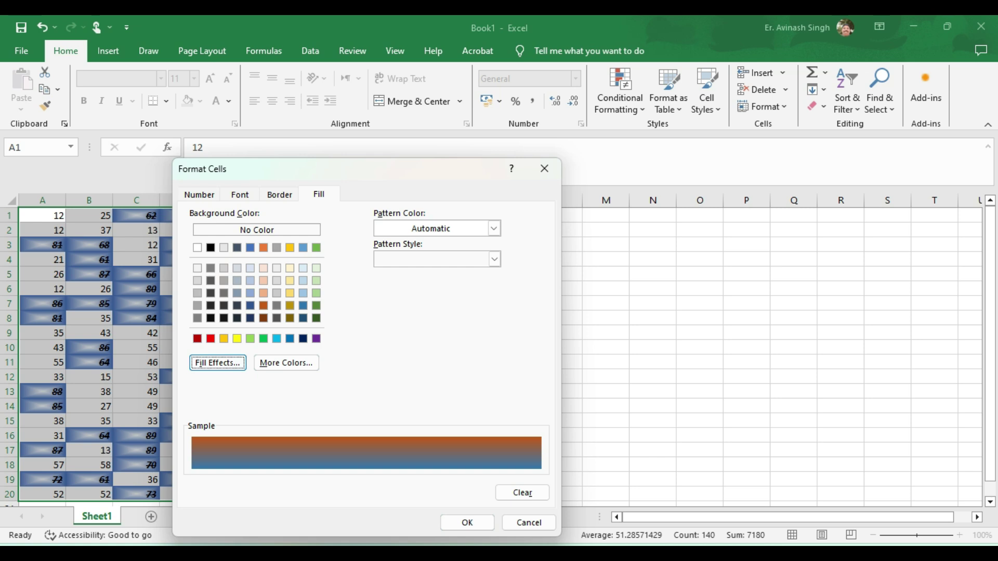
pyautogui.press('Return')
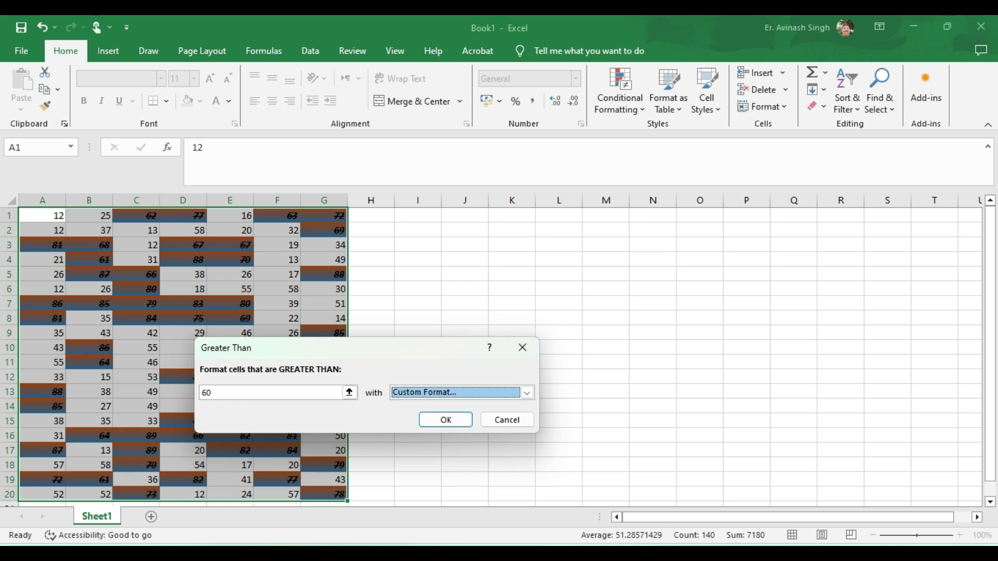
pyautogui.click(522, 347)
pyautogui.click(619, 99)
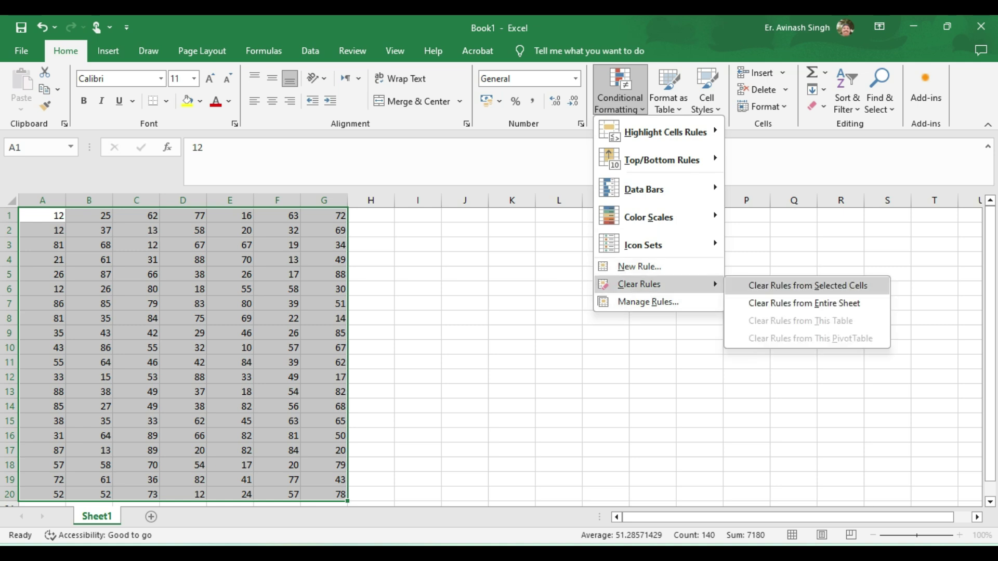
# Clear rules from the selected cells and add a Less Than 60 light red highlight
pyautogui.click(808, 285)
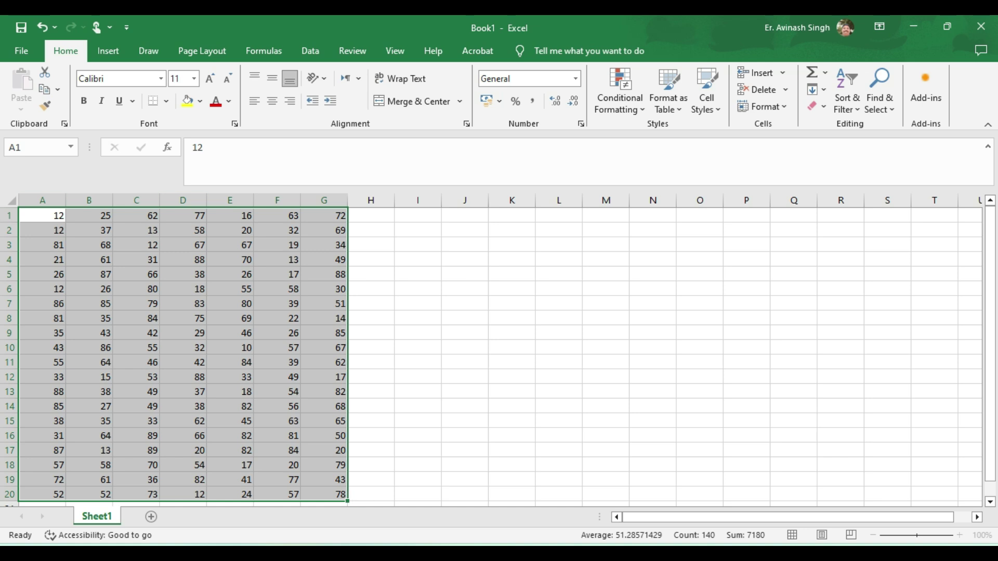
pyautogui.click(619, 98)
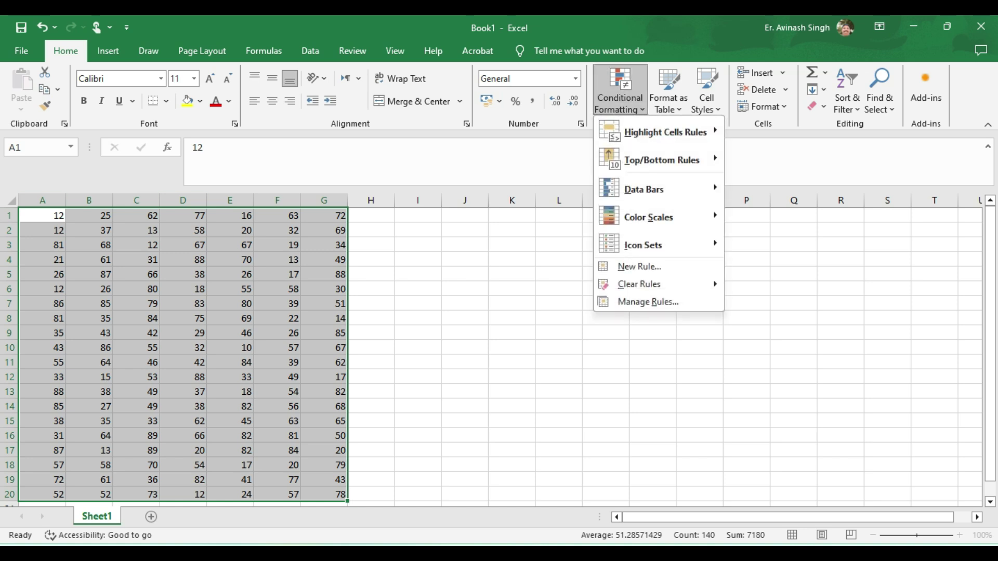
pyautogui.click(776, 158)
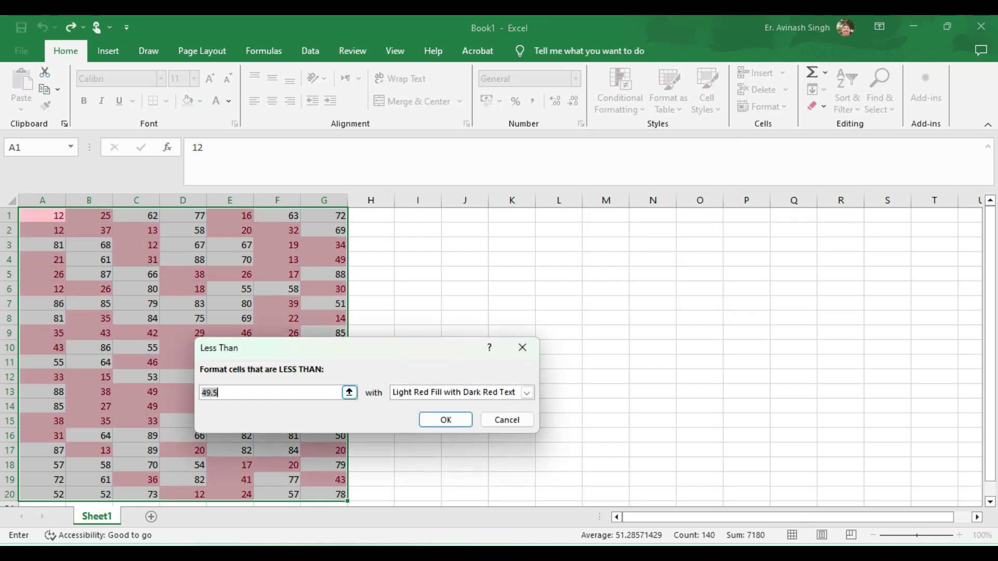
pyautogui.write('60')
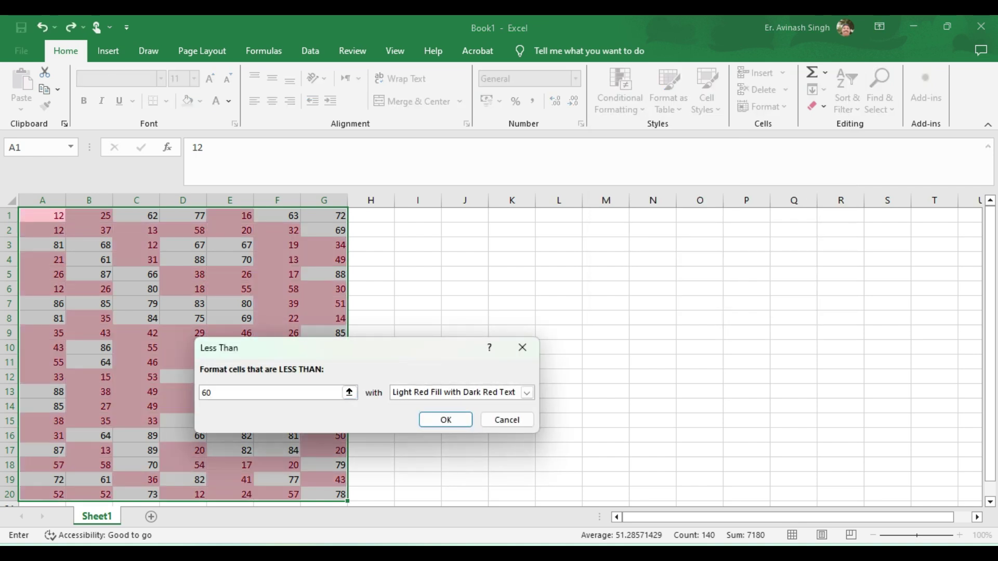
pyautogui.click(446, 419)
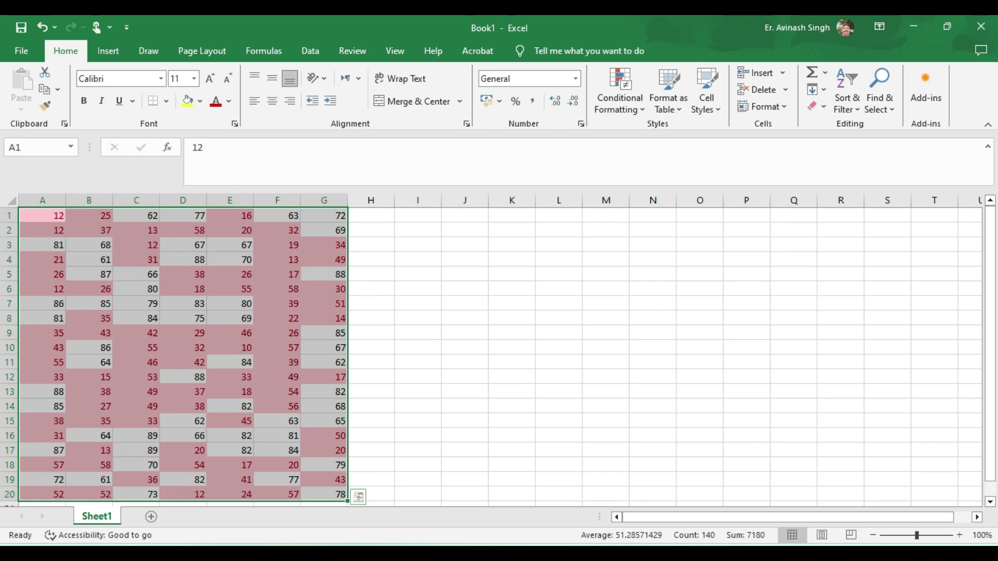
pyautogui.click(619, 99)
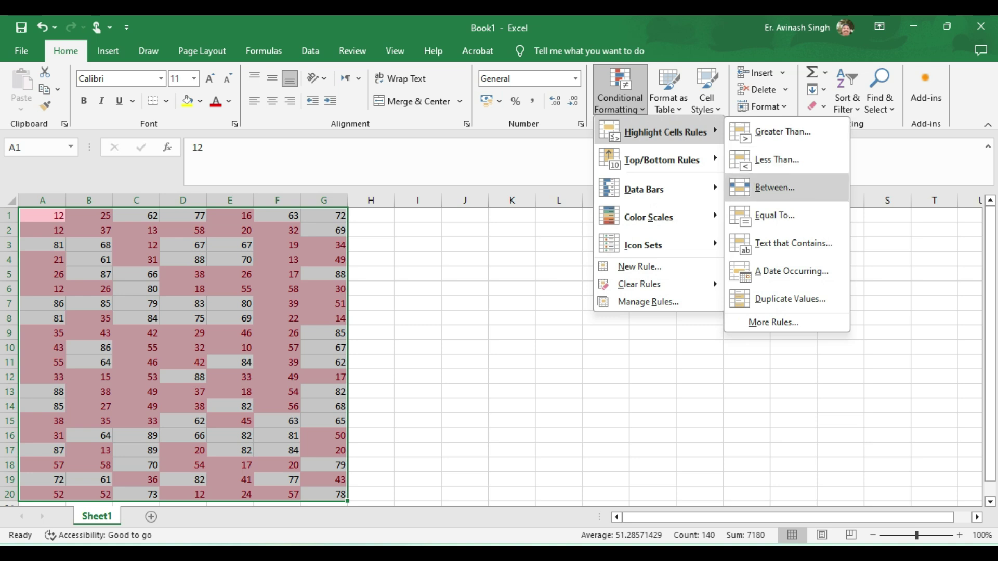
# Apply a Between rule highlighting values from 50 to 75
pyautogui.click(774, 187)
pyautogui.doubleClick(196, 392)
pyautogui.write('50')
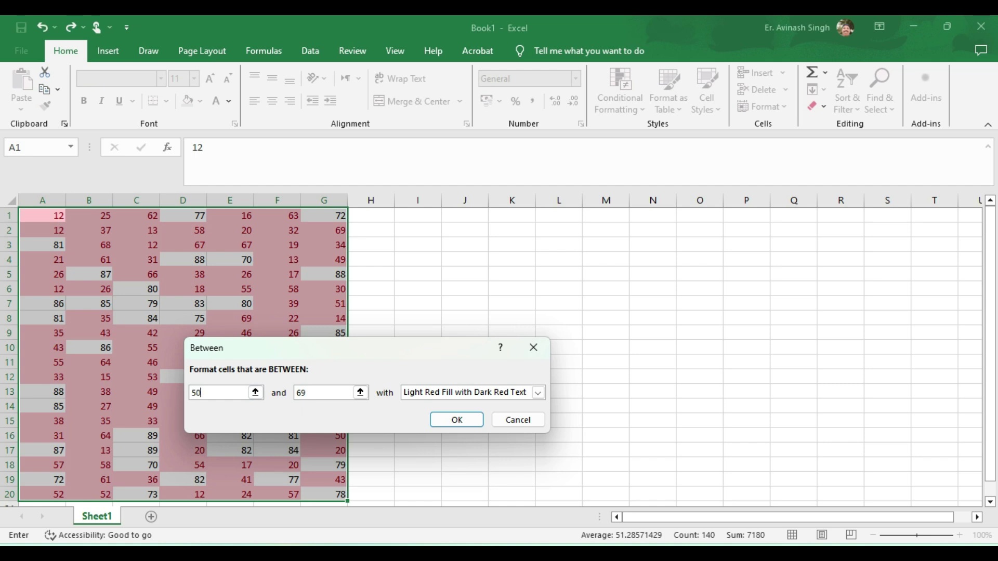
pyautogui.doubleClick(301, 393)
pyautogui.write('75')
pyautogui.click(456, 420)
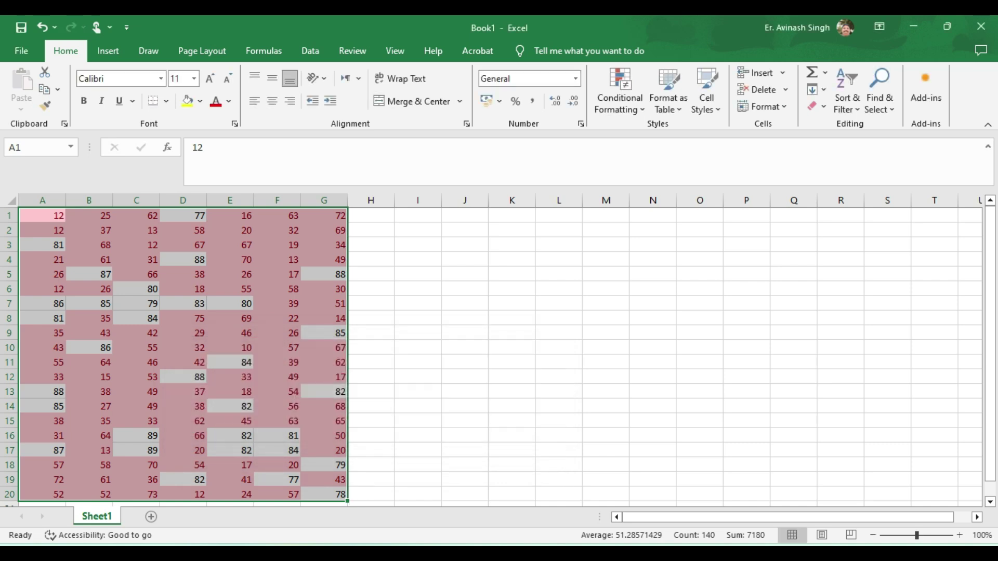
# Clear the existing rules and apply a Between 25 and 75 highlight instead
pyautogui.click(619, 98)
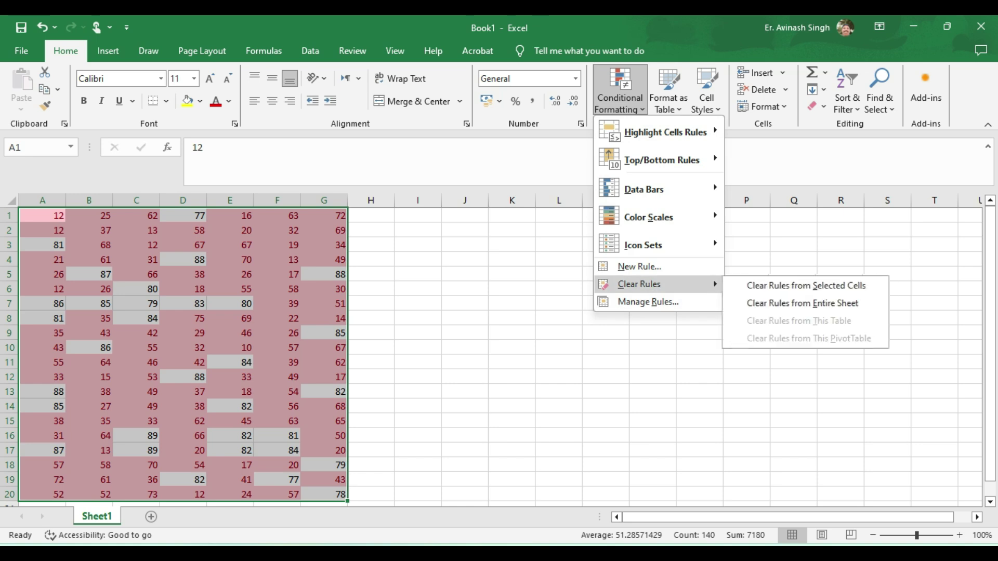
pyautogui.click(808, 285)
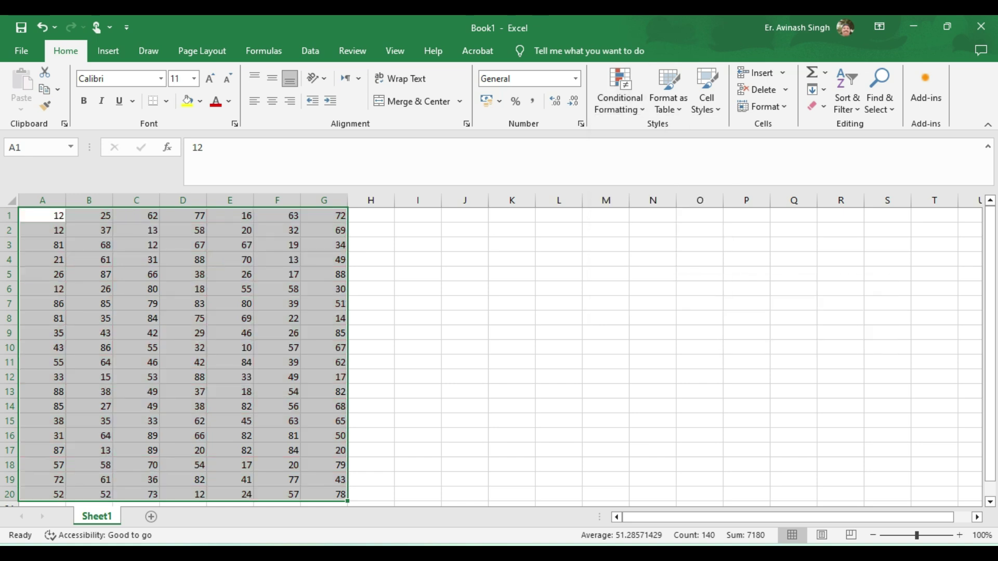
pyautogui.click(620, 99)
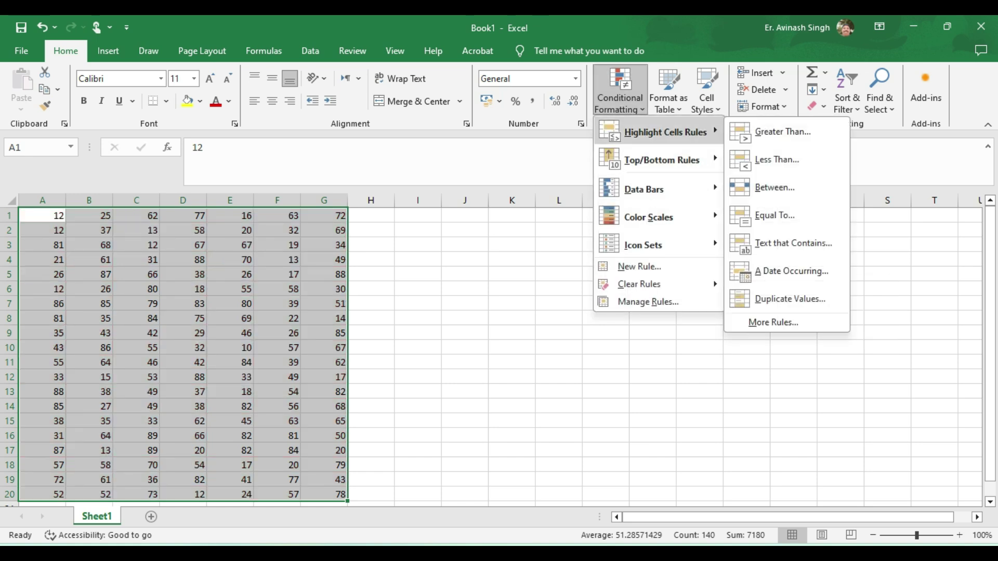
pyautogui.click(774, 187)
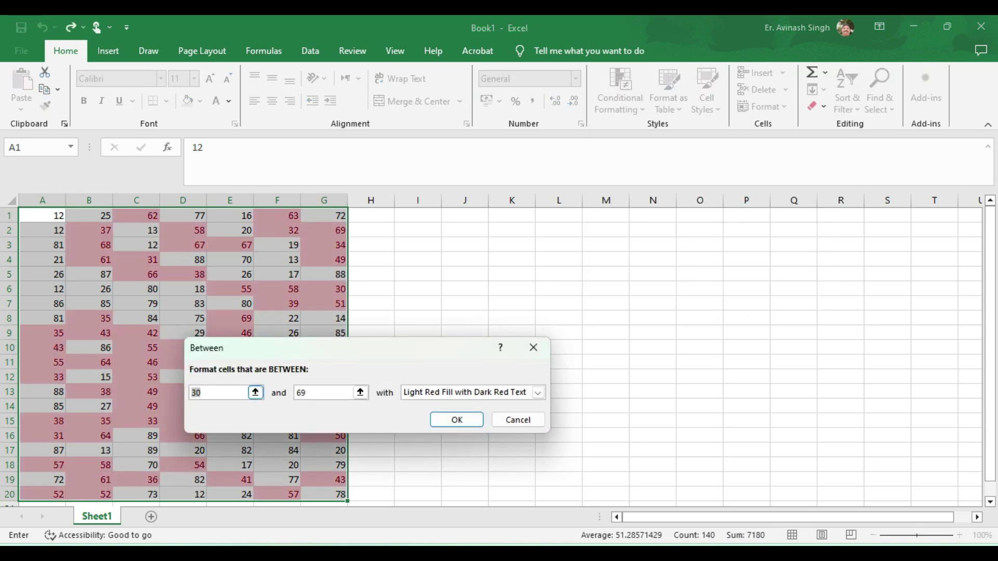
pyautogui.press('Tab')
pyautogui.hotkey('shift', 'Tab')
pyautogui.write('25')
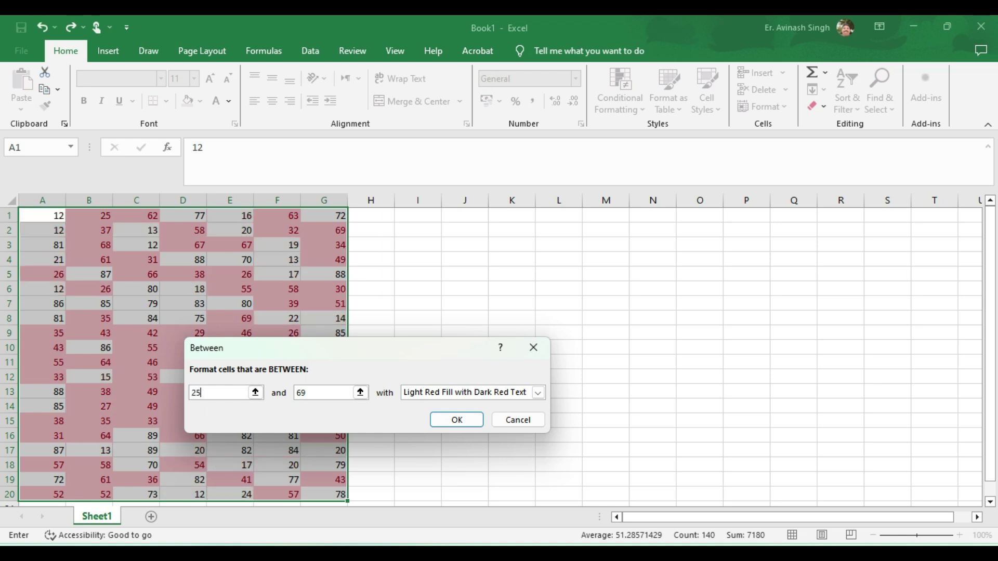
pyautogui.press('Tab')
pyautogui.write('75')
pyautogui.click(456, 420)
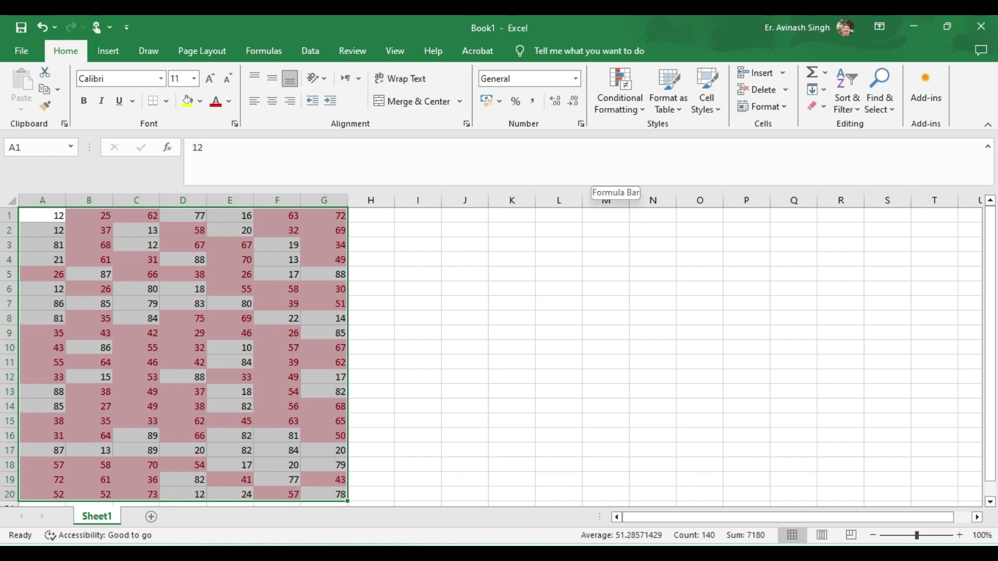
# Add another Between rule with 30 to 75, correcting the upper bound to 75
pyautogui.click(620, 99)
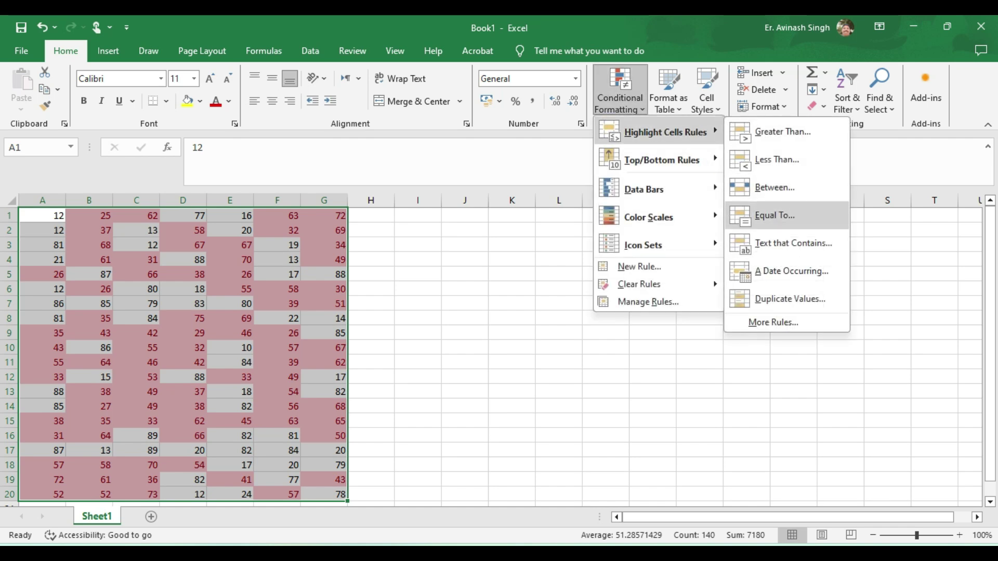
pyautogui.click(774, 187)
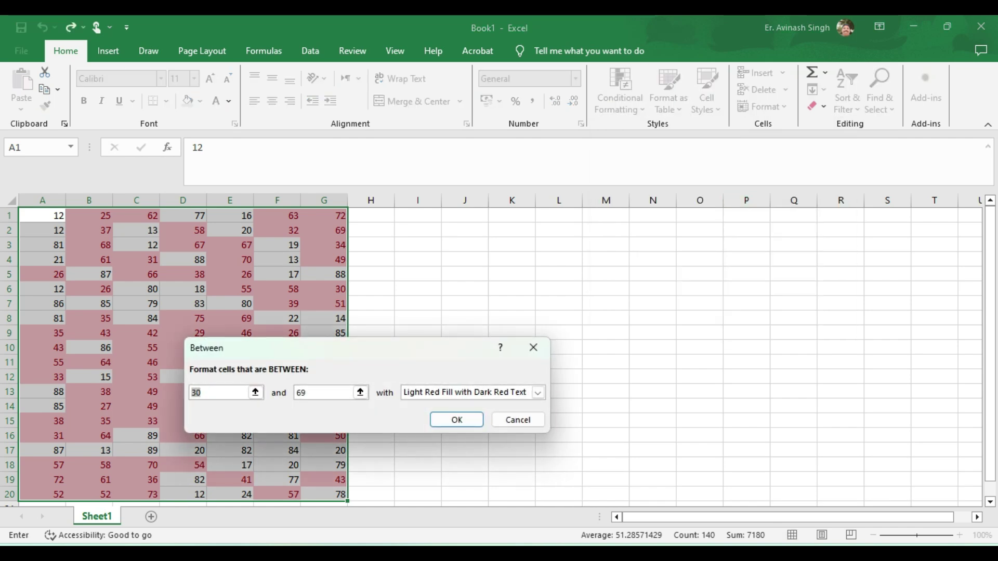
pyautogui.click(307, 393)
pyautogui.hotkey('shift', 'Left')
pyautogui.hotkey('shift', 'Left')
pyautogui.write('75')
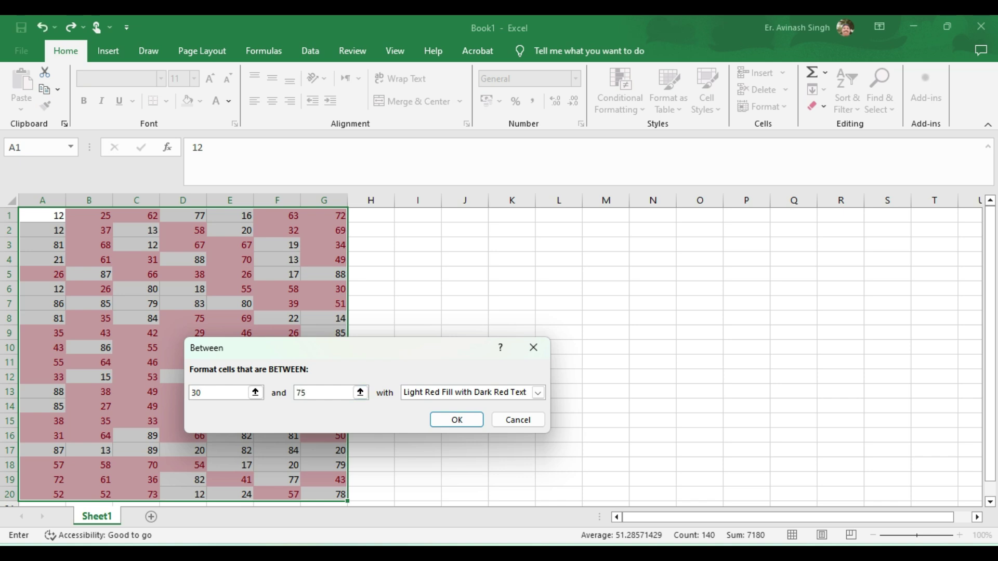
pyautogui.click(456, 420)
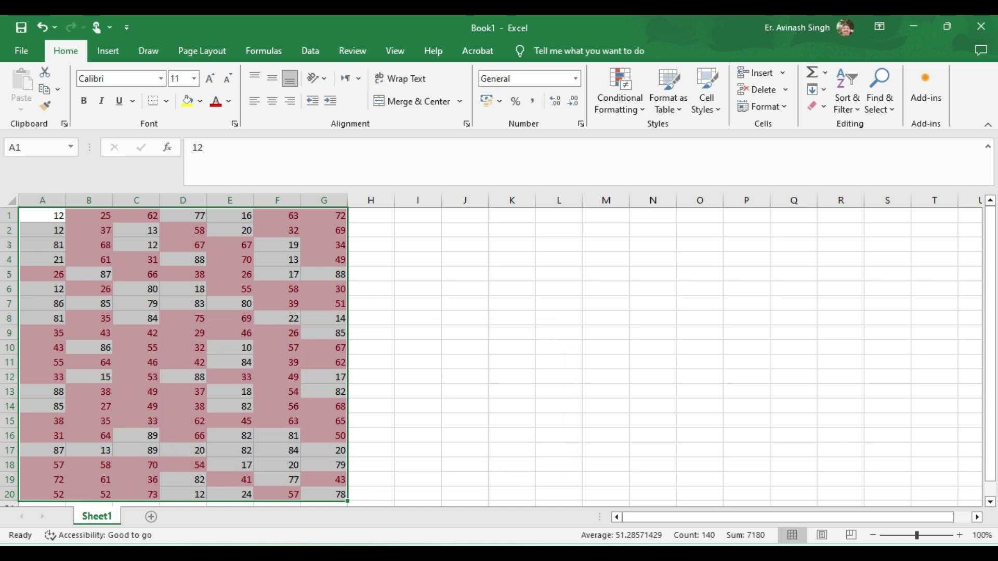
pyautogui.click(619, 94)
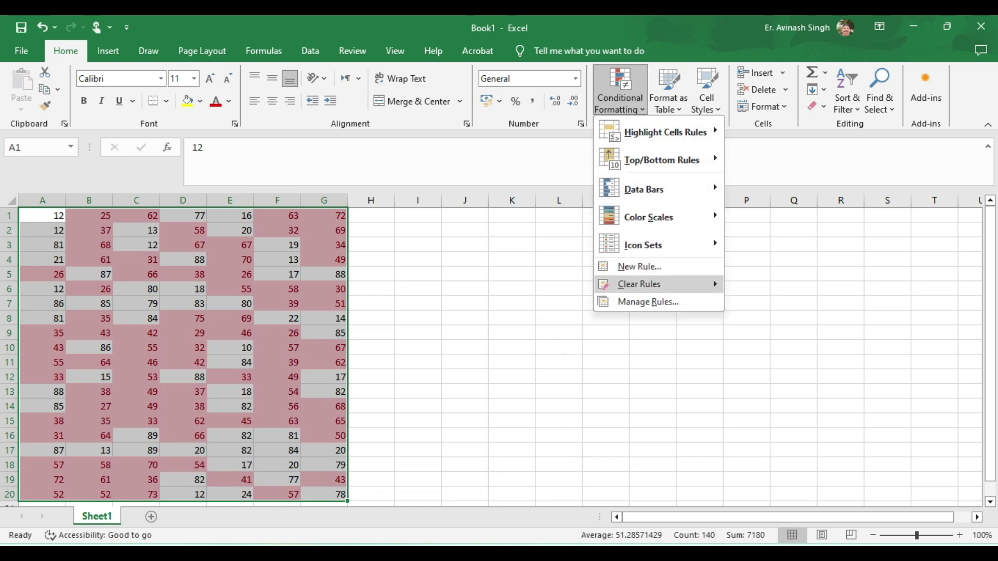
# Clear the existing highlight rules, then highlight cells equal to 69
pyautogui.moveTo(638, 283)
pyautogui.click(808, 285)
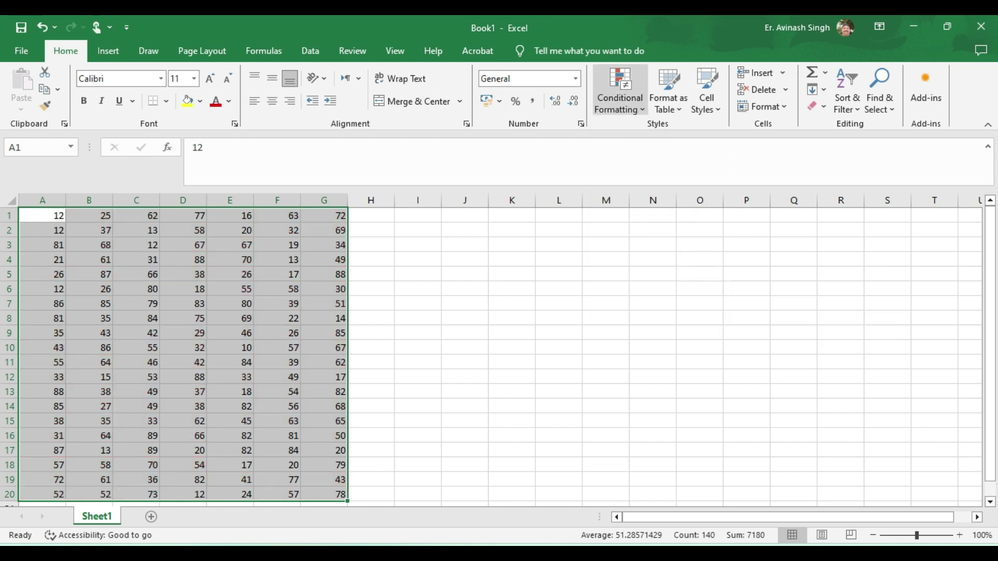
pyautogui.click(619, 94)
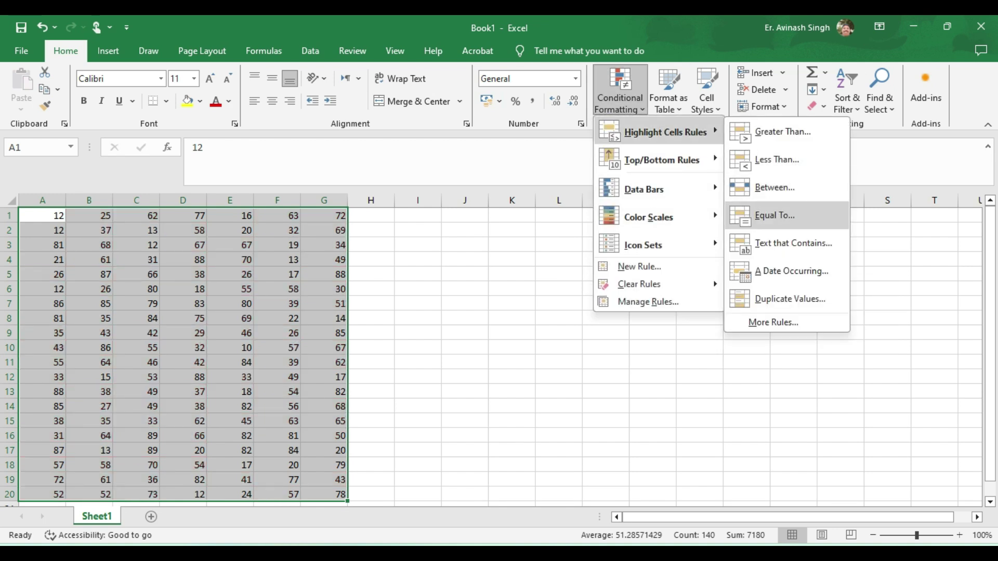
pyautogui.click(774, 215)
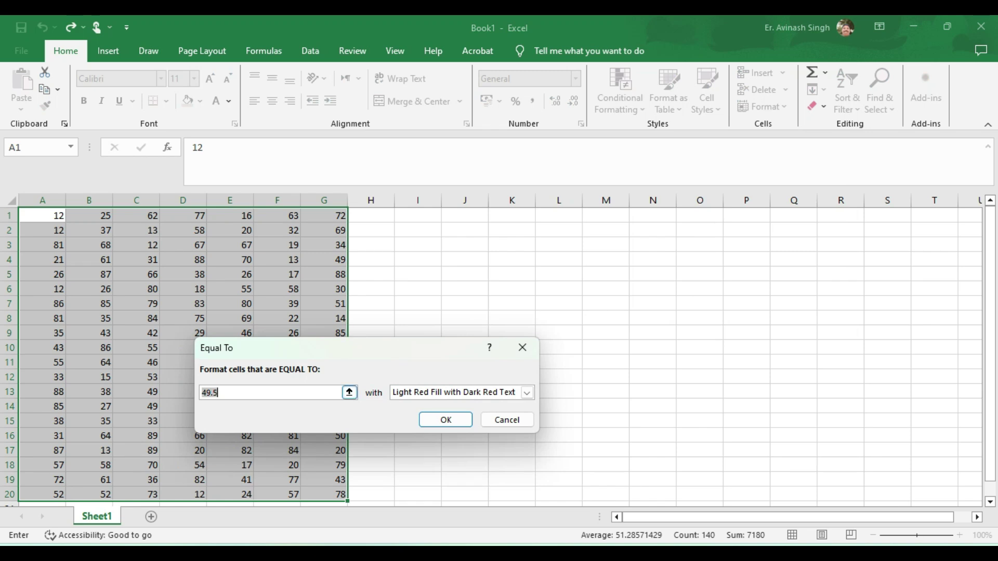
pyautogui.write('69')
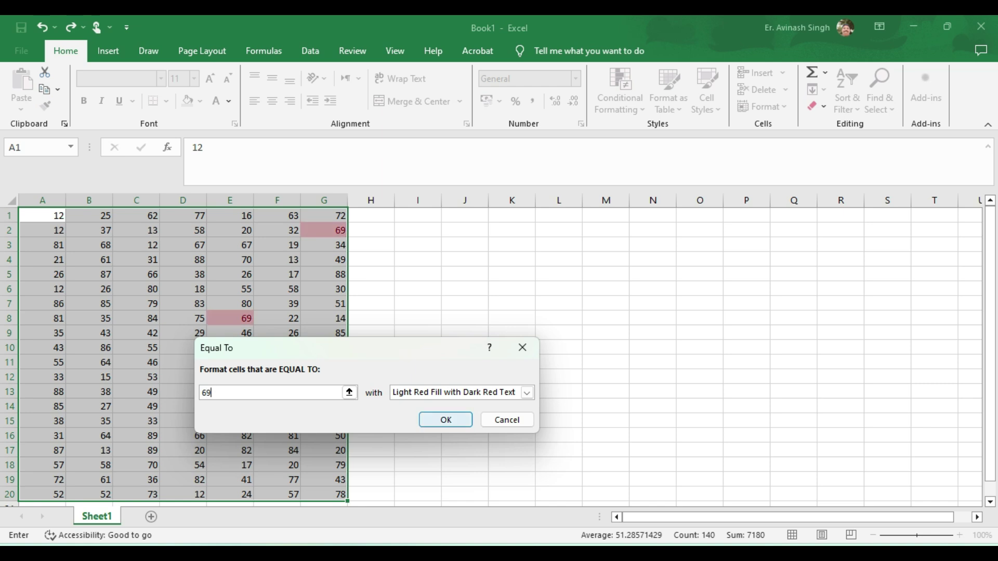
pyautogui.press('Return')
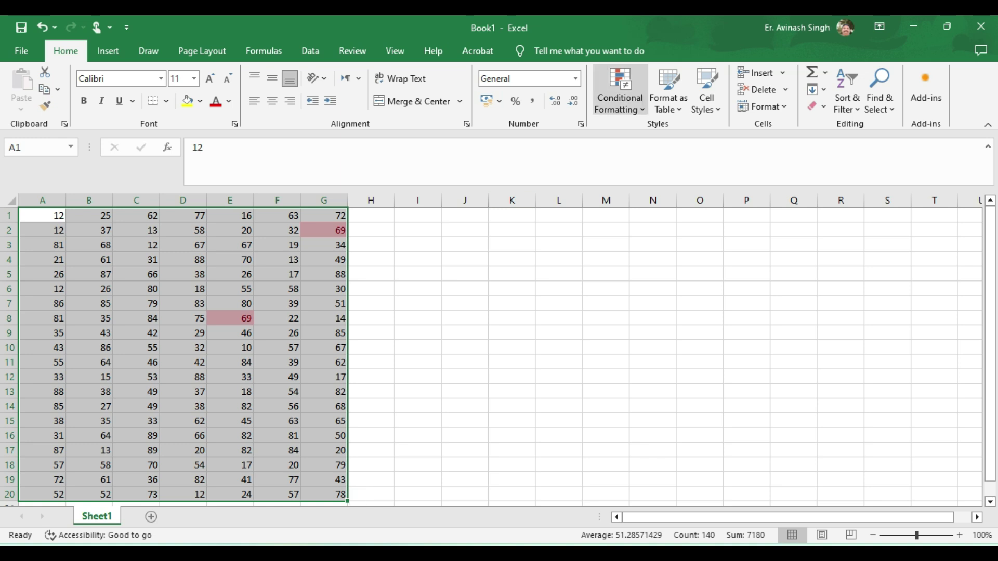
# Cancel a Text That Contains rule, then clear rules from the entire sheet
pyautogui.click(620, 92)
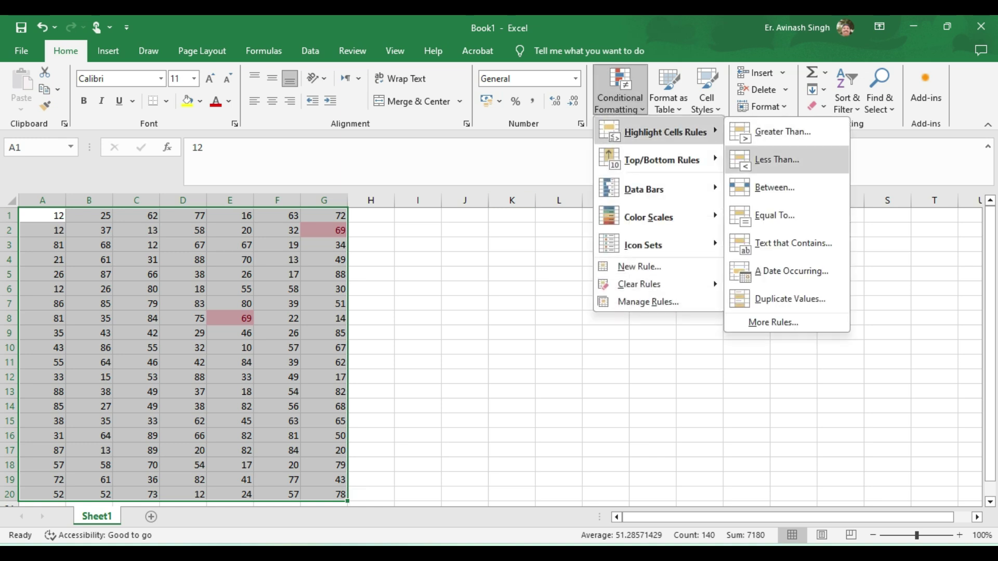
pyautogui.click(793, 243)
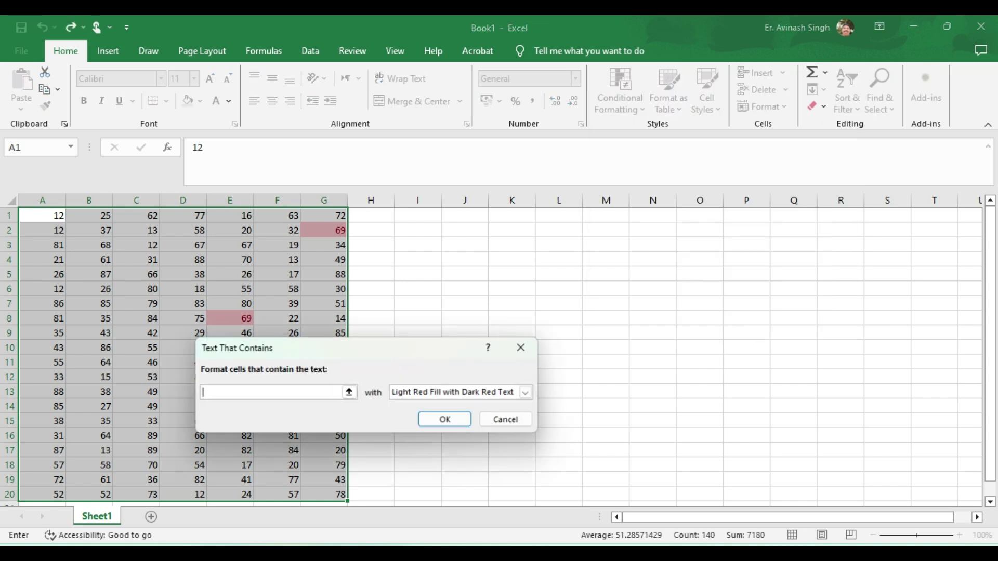
pyautogui.click(522, 348)
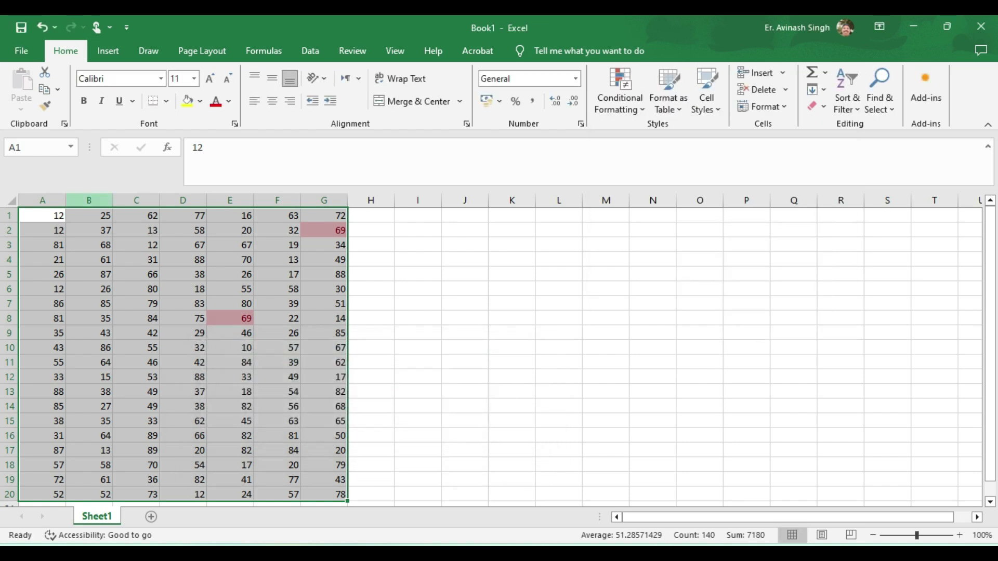
pyautogui.click(619, 92)
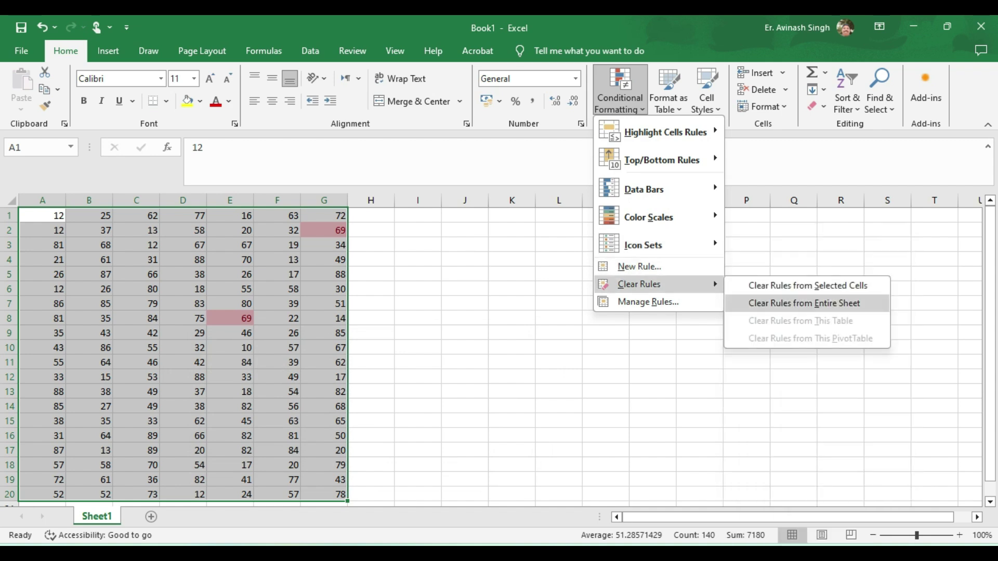
pyautogui.click(804, 302)
pyautogui.click(90, 245)
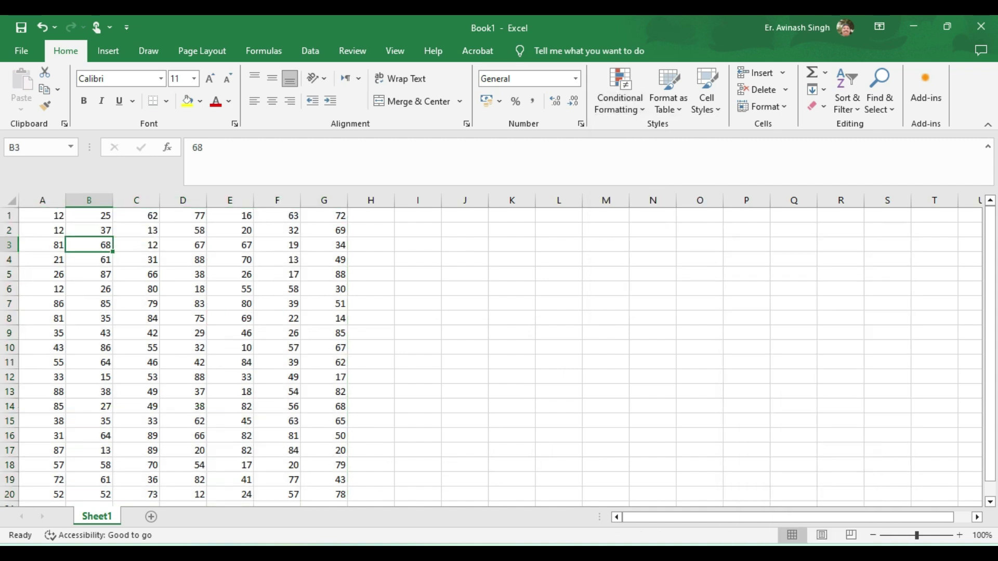
# Enter the names Akash in B3 and Vikash in E9
pyautogui.write('Akash')
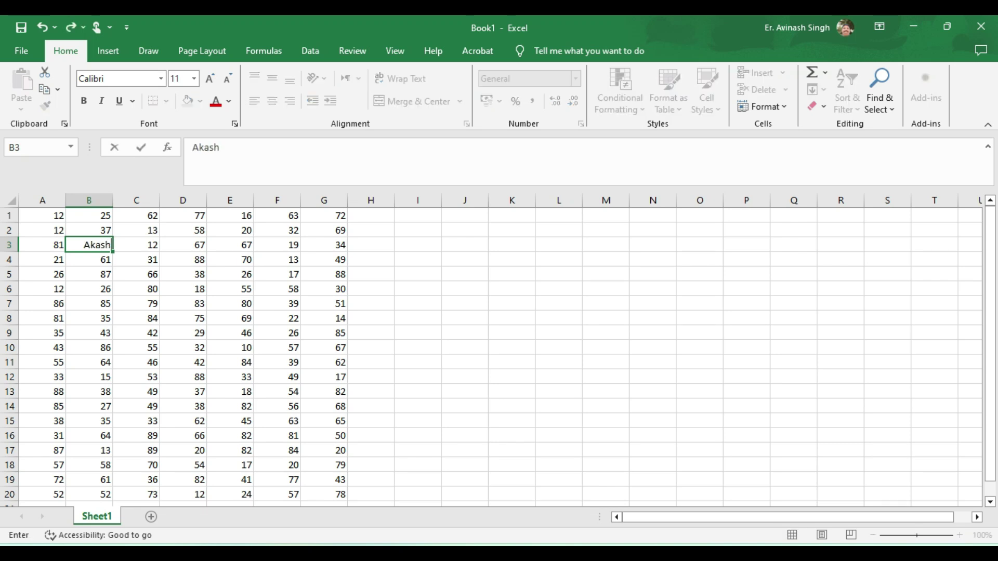
pyautogui.press('Return')
pyautogui.press('Down')
pyautogui.press('Down')
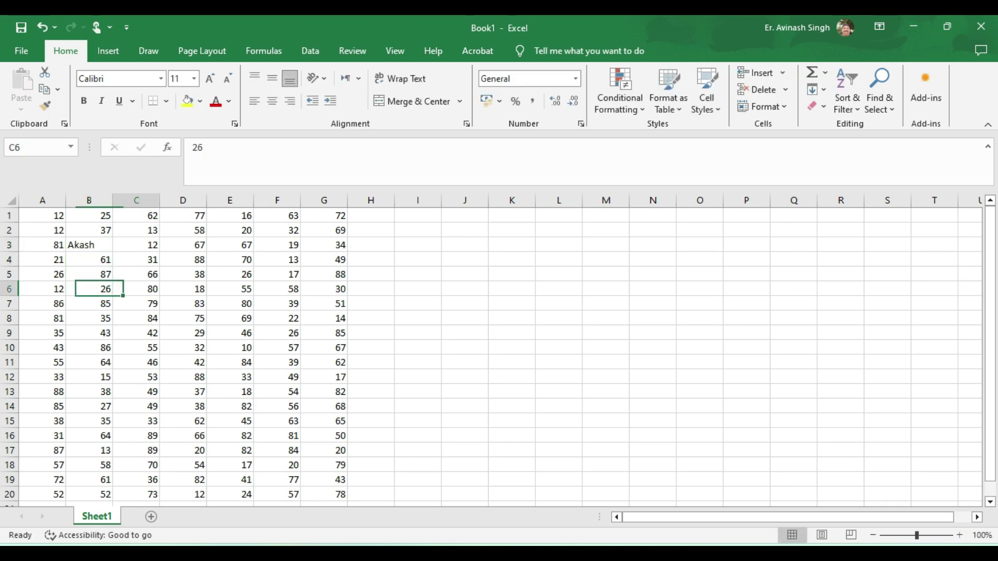
pyautogui.press('Right')
pyautogui.press('Right')
pyautogui.press('Right')
pyautogui.press('Down')
pyautogui.press('Down')
pyautogui.press('Down')
pyautogui.write('V')
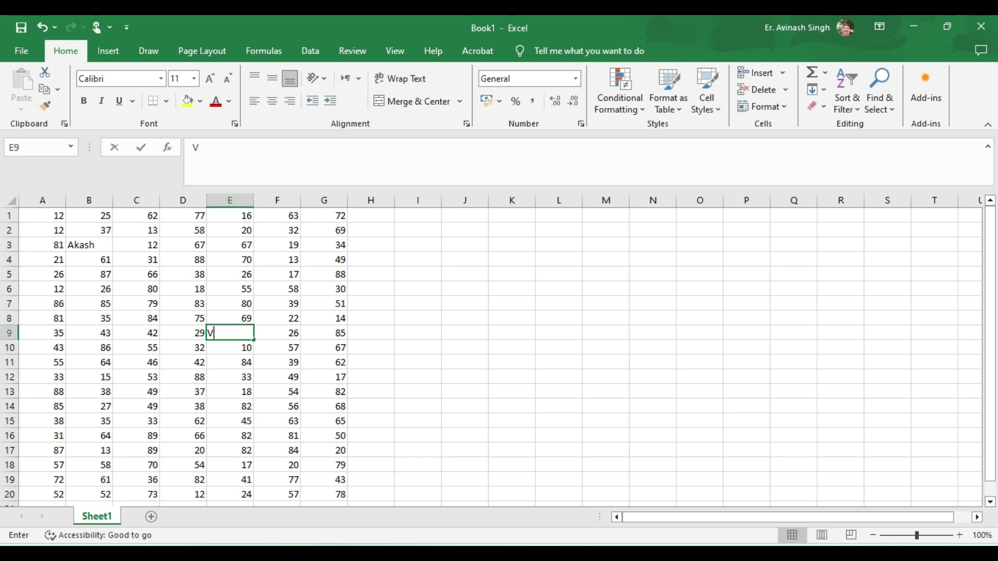
pyautogui.write('ikash')
pyautogui.press('Return')
pyautogui.press('Down')
pyautogui.press('Down')
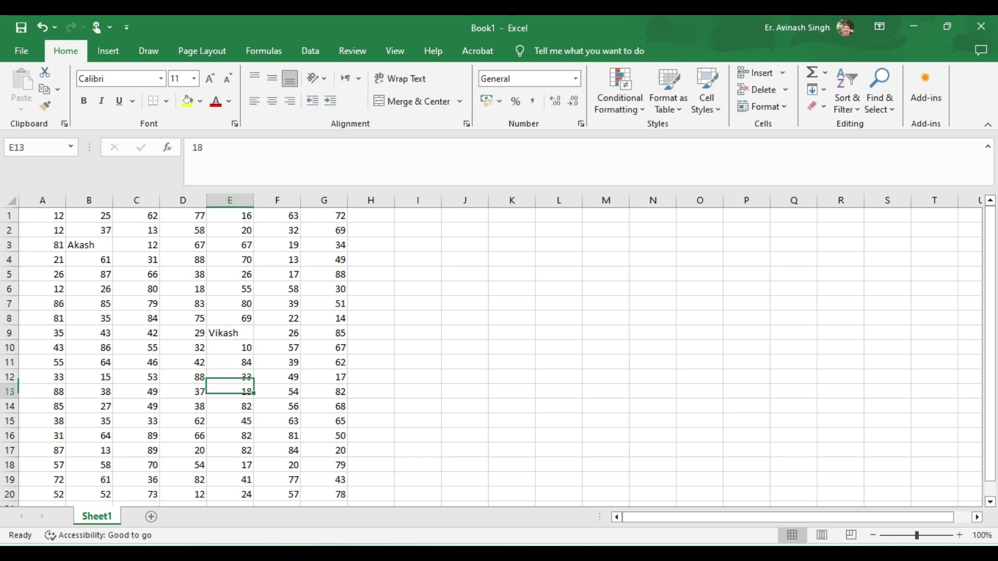
# Enter Rajesh in B13, Prakash in G16 and Brijesh in B20
pyautogui.press('Down')
pyautogui.press('Left')
pyautogui.press('Left')
pyautogui.press('Left')
pyautogui.write('Rajesh')
pyautogui.press('Return')
pyautogui.press('Down')
pyautogui.press('Down')
pyautogui.press('Right')
pyautogui.press('Right')
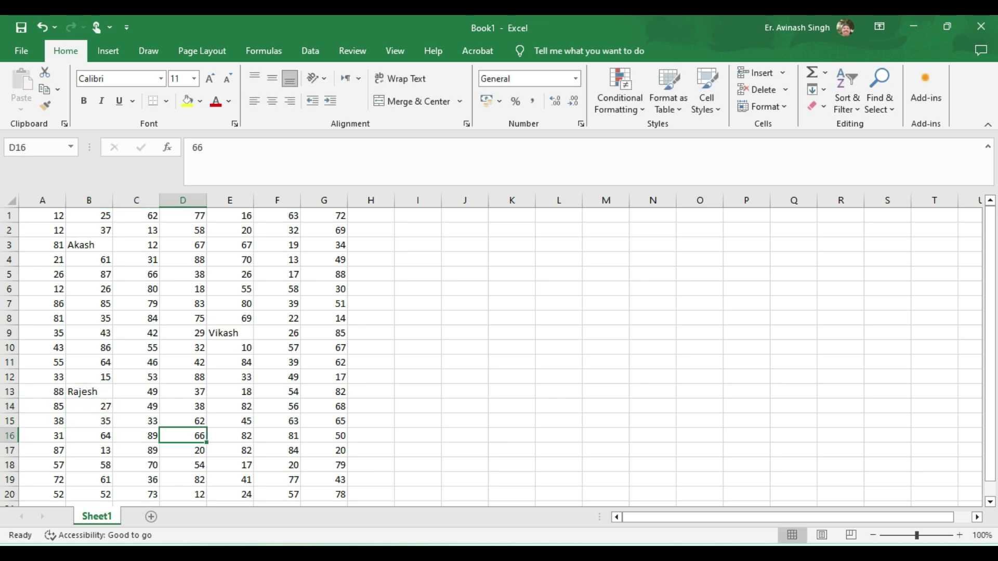
pyautogui.press('Right')
pyautogui.press('Right')
pyautogui.press('Right')
pyautogui.write('R')
pyautogui.press('BackSpace')
pyautogui.write('Prakash')
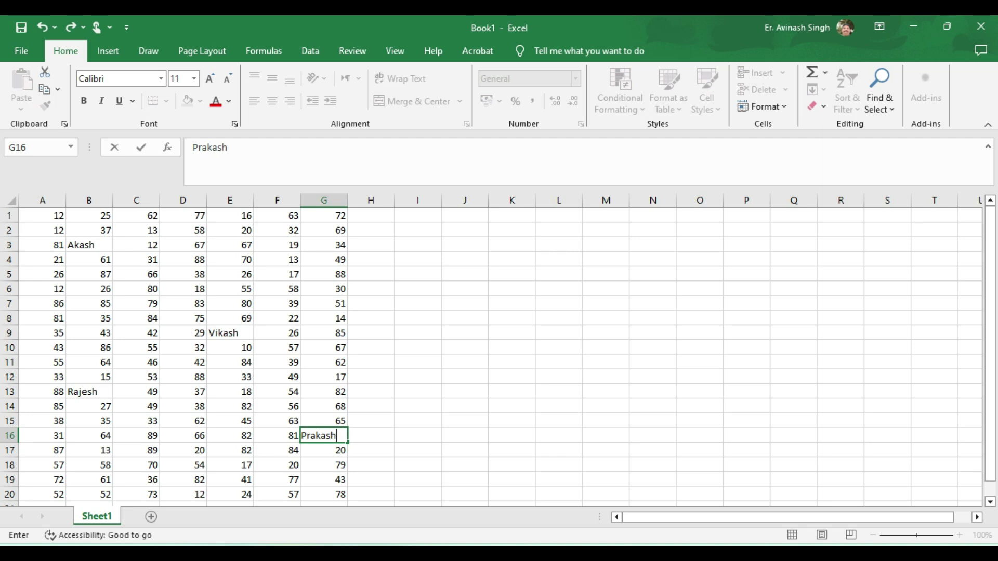
pyautogui.click(89, 450)
pyautogui.press('Down')
pyautogui.press('Down')
pyautogui.press('Down')
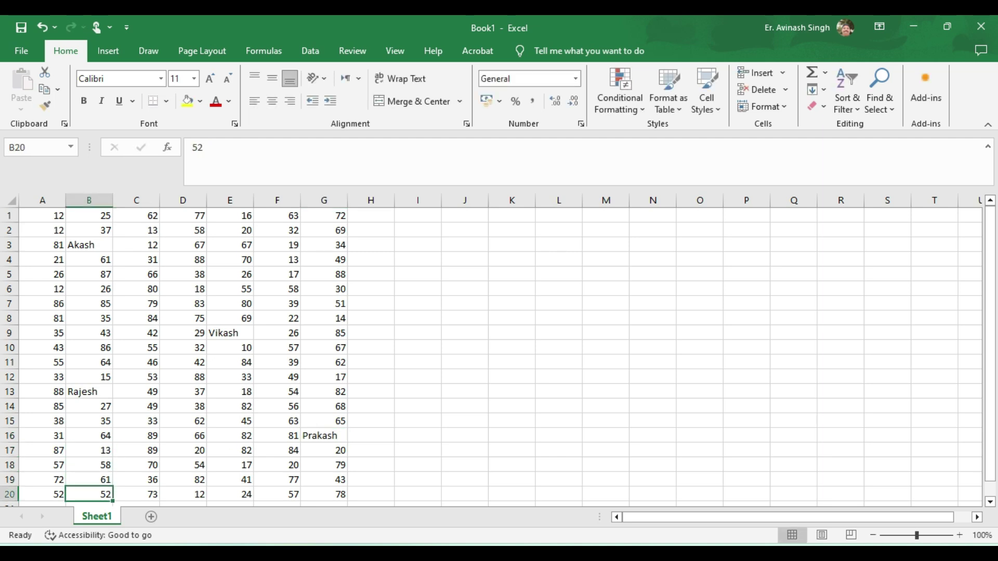
pyautogui.write('Brijesh')
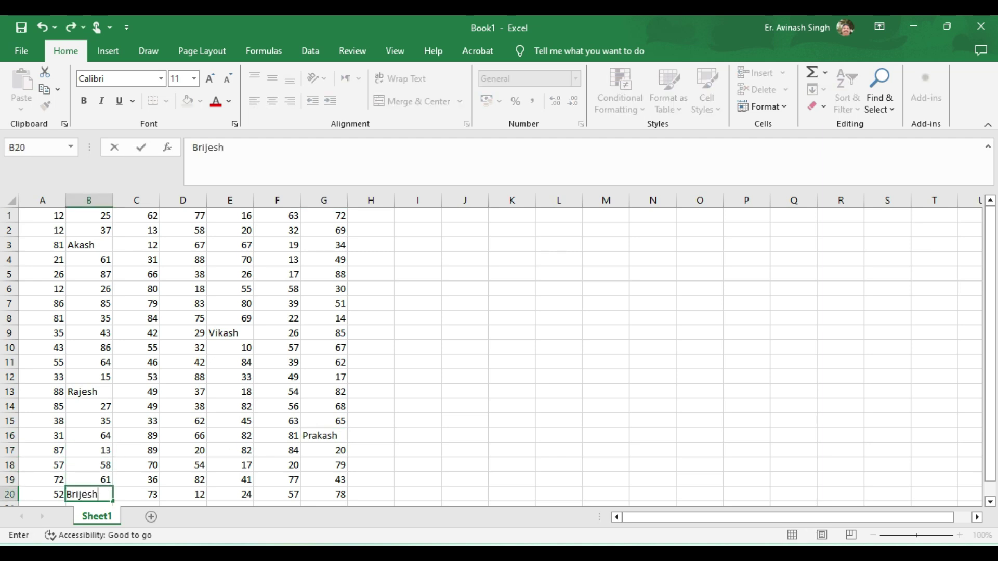
# Highlight cells containing 'Akash' across A1:G20 with a Text That Contains rule
pyautogui.click(89, 259)
pyautogui.moveTo(42, 215); pyautogui.dragTo(332, 494)
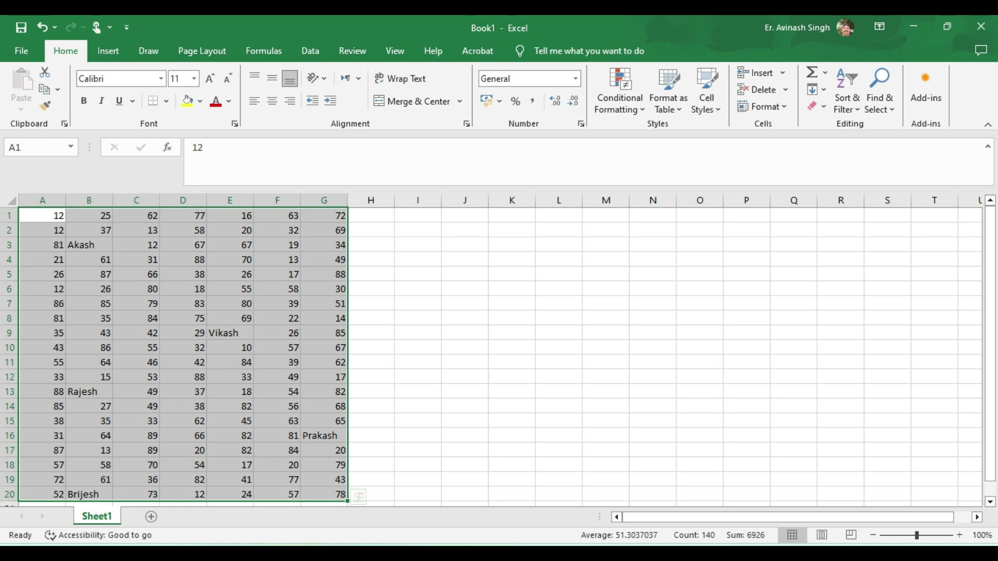
pyautogui.click(619, 97)
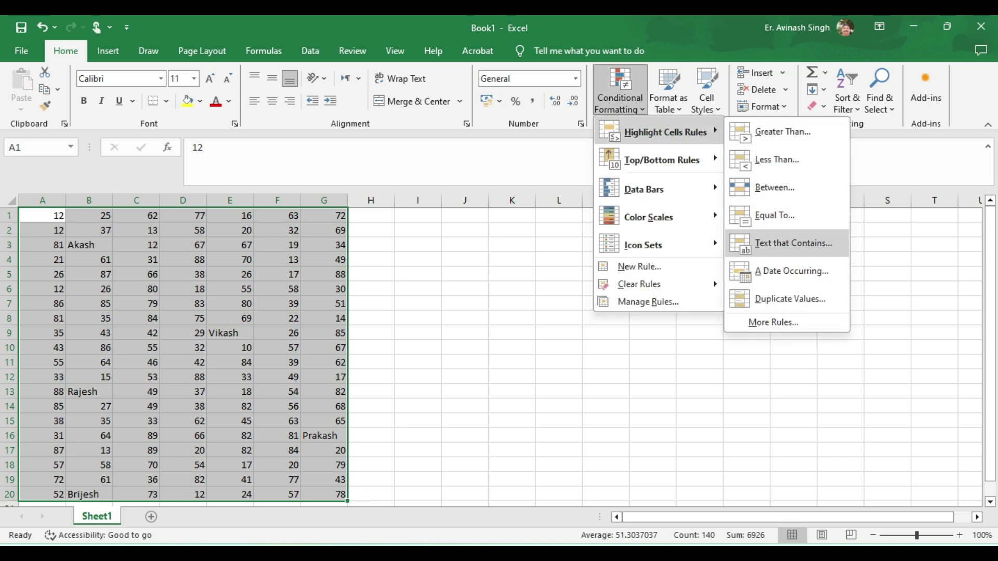
pyautogui.click(792, 243)
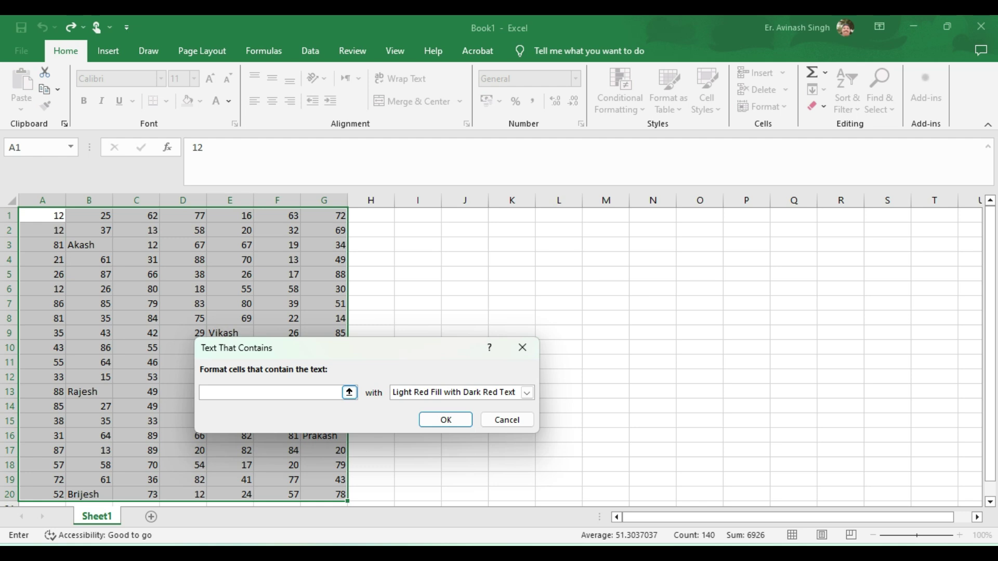
pyautogui.write('Akash')
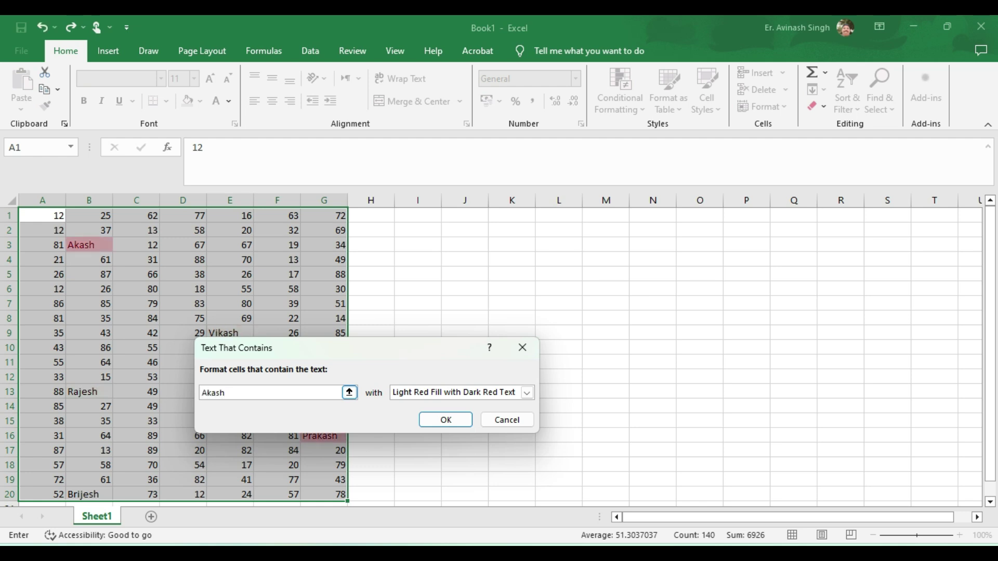
pyautogui.click(349, 393)
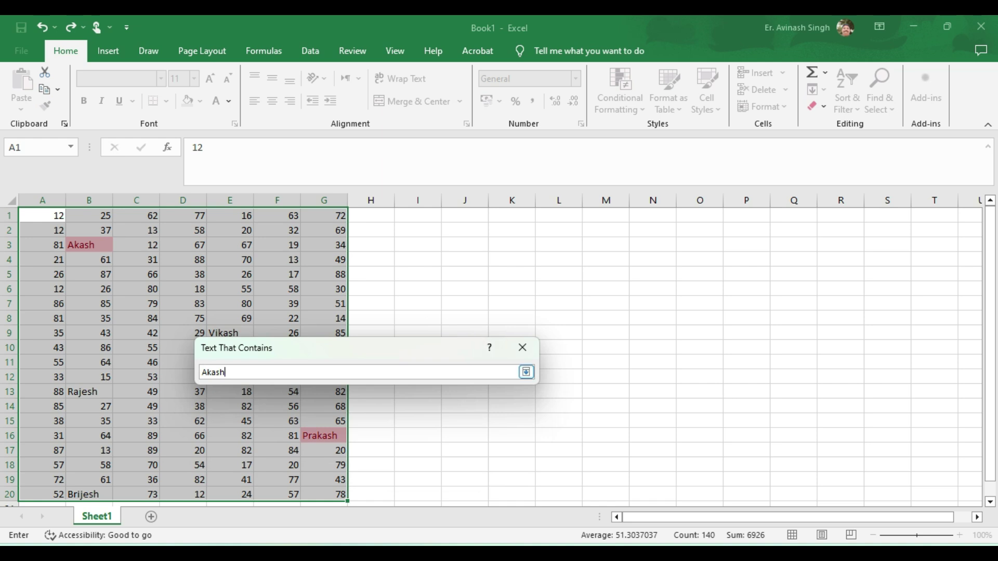
pyautogui.click(525, 372)
pyautogui.write('Akash')
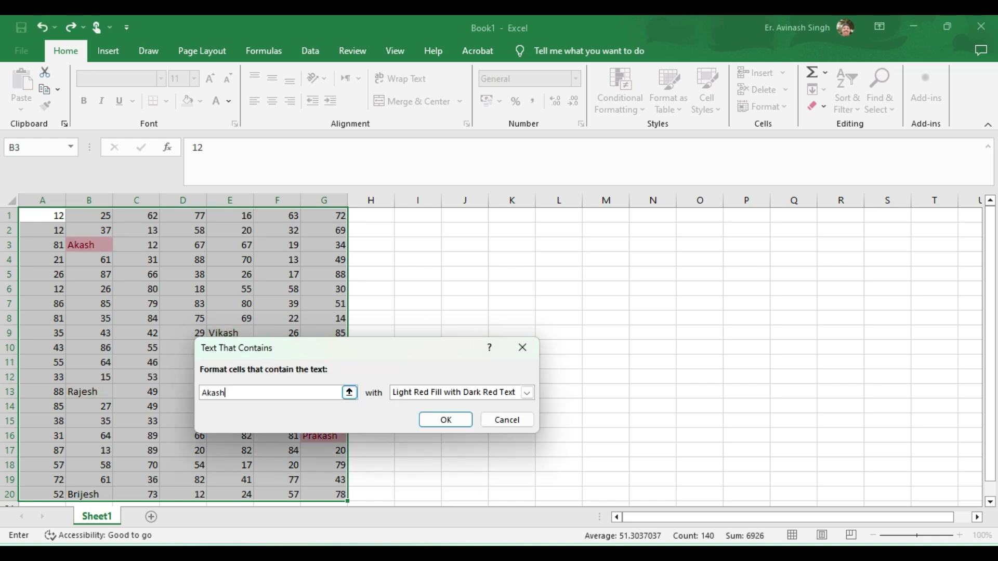
pyautogui.click(446, 420)
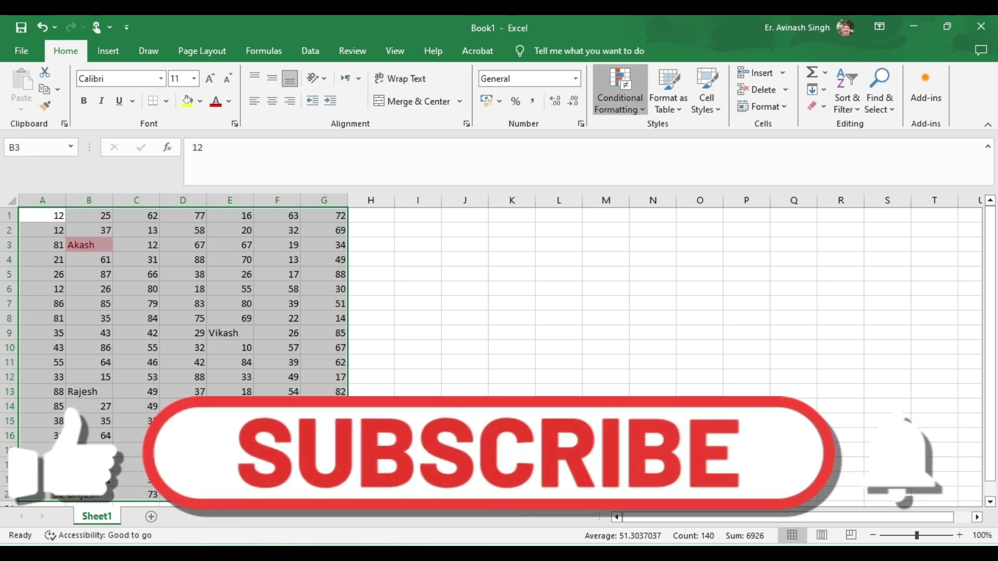
# Clear the Akash highlight from the selected cells and bring up the highlight cell rules
pyautogui.click(619, 93)
pyautogui.click(805, 283)
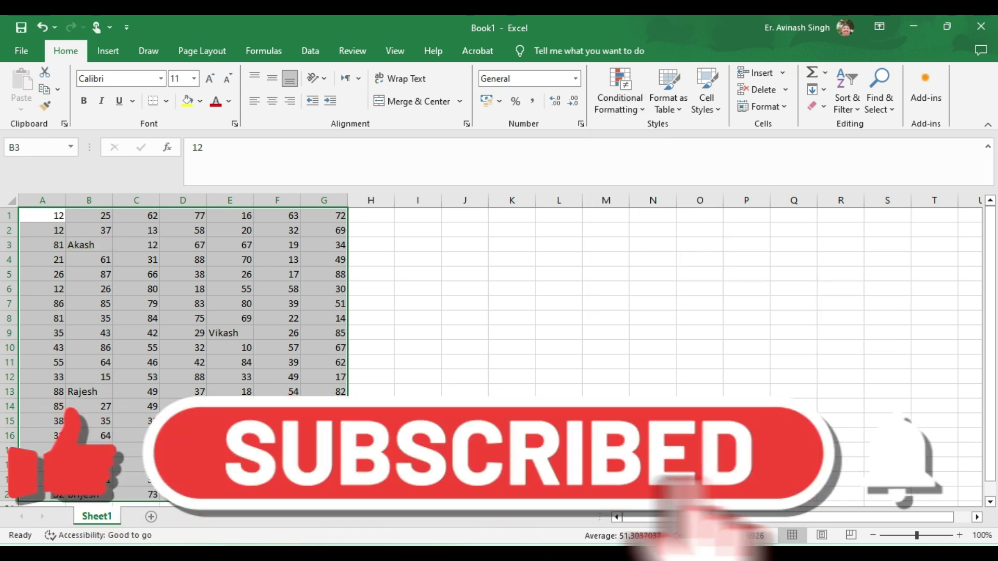
pyautogui.click(620, 94)
pyautogui.moveTo(664, 132)
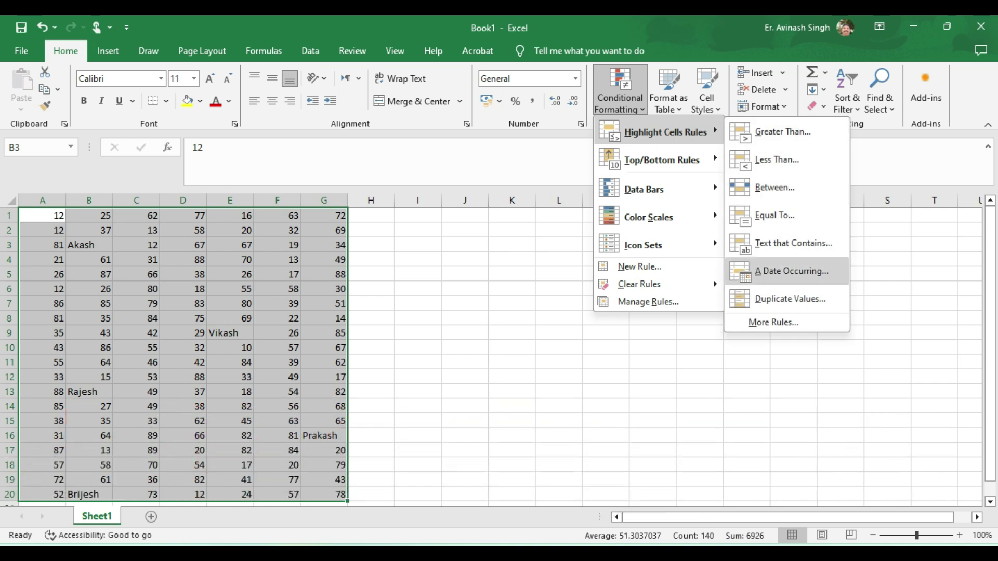
# Dismiss the Date Occurring rule dialog and select cell I1
pyautogui.click(790, 271)
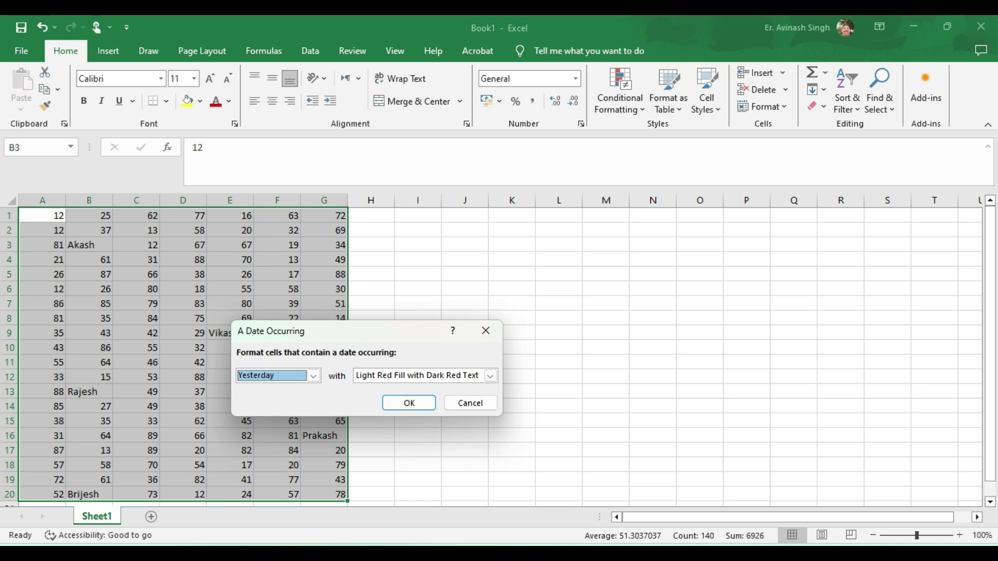
pyautogui.click(485, 331)
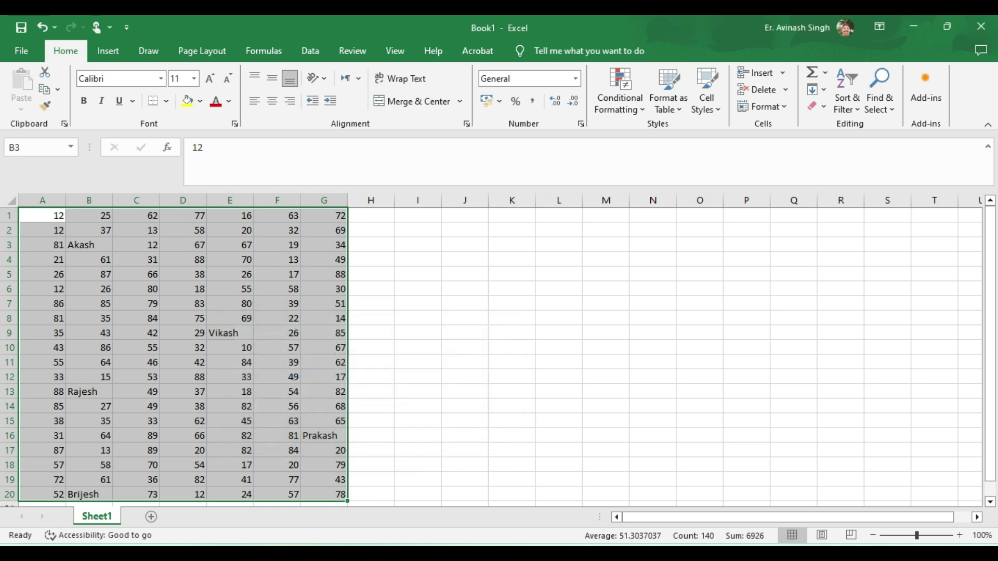
pyautogui.click(417, 216)
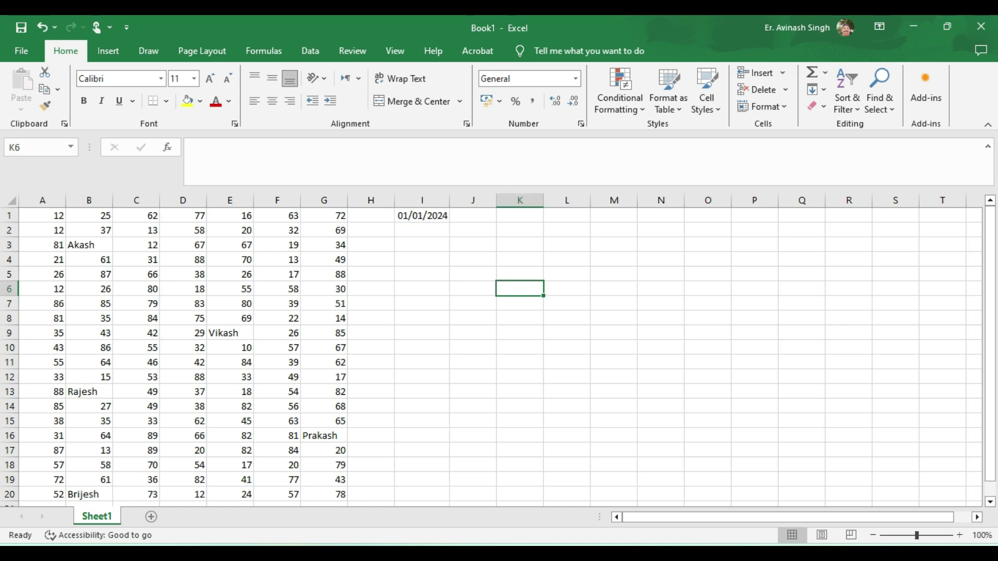
pyautogui.click(422, 215)
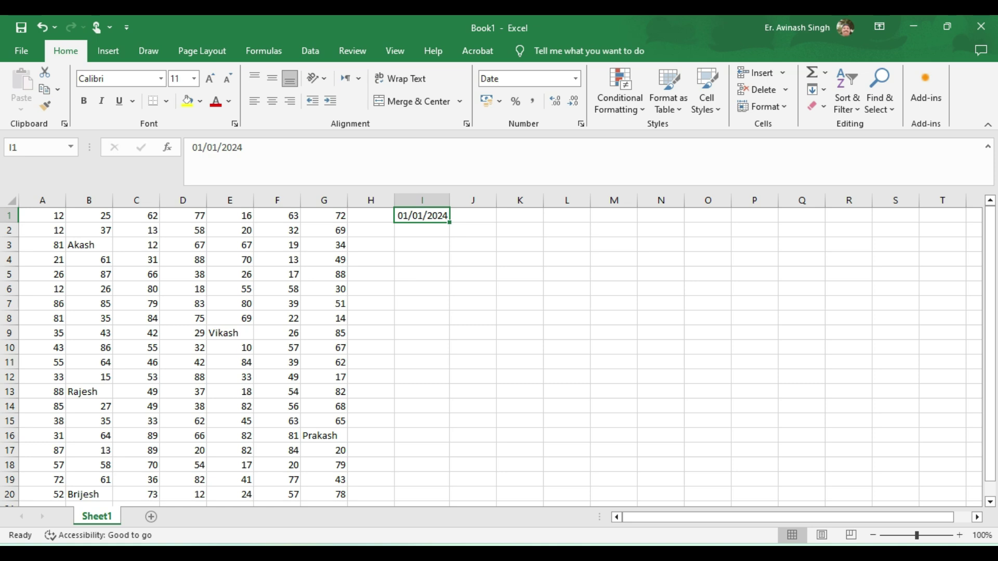
# Fill a daily date series down column I from I1, stopping at 1/31/2024
pyautogui.click(816, 90)
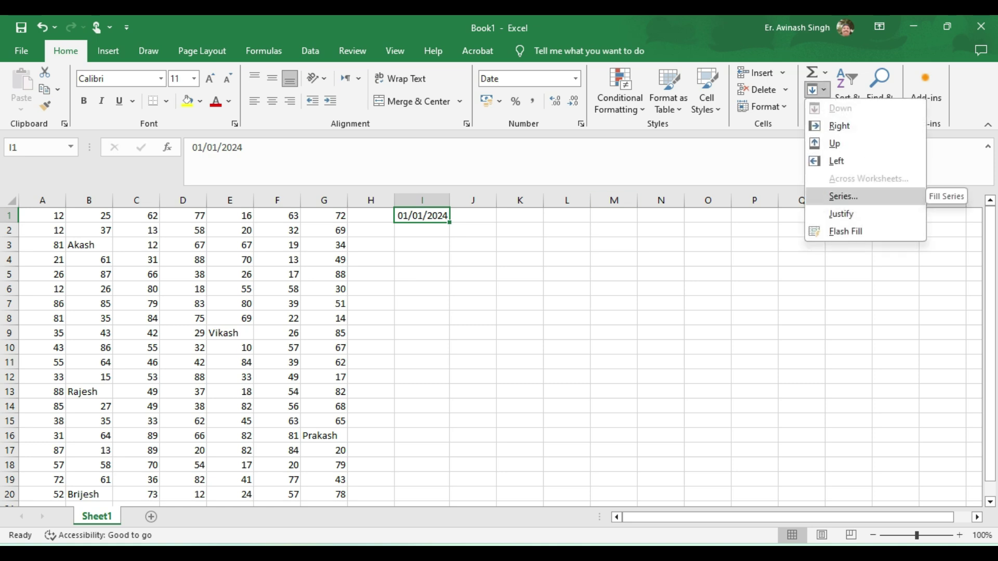
pyautogui.click(842, 196)
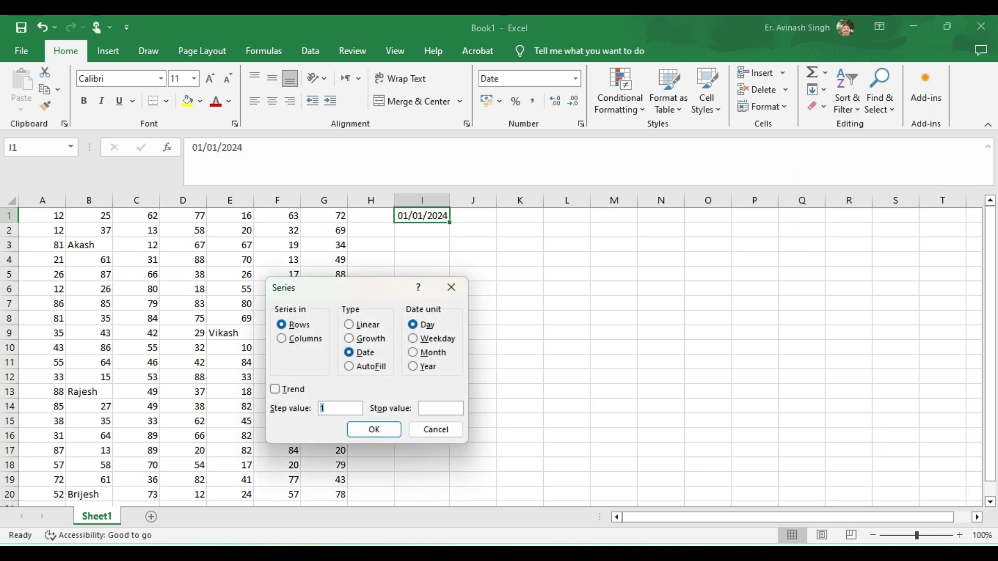
pyautogui.moveTo(357, 294); pyautogui.dragTo(688, 200)
pyautogui.click(612, 245)
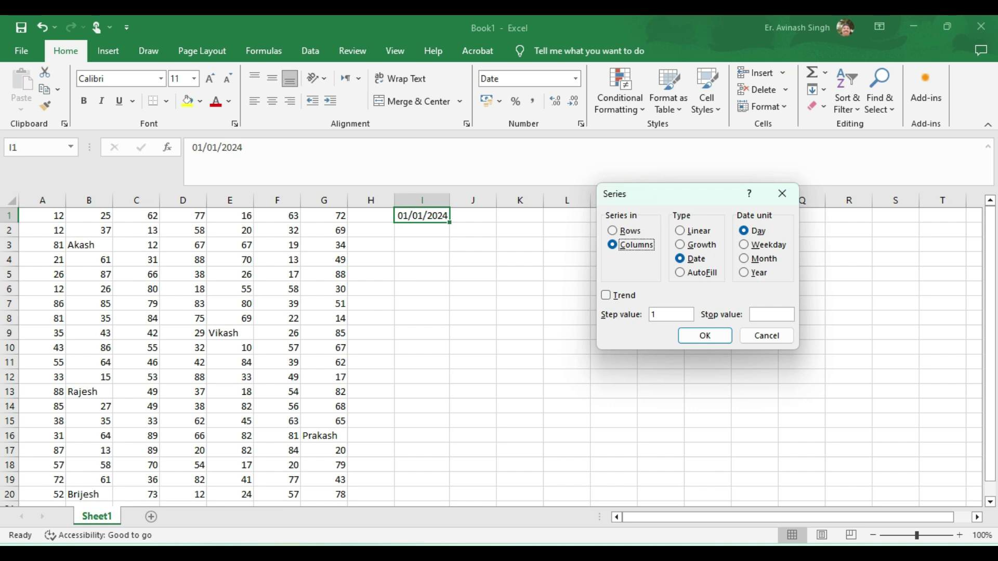
pyautogui.click(772, 314)
pyautogui.write('1/31/2024')
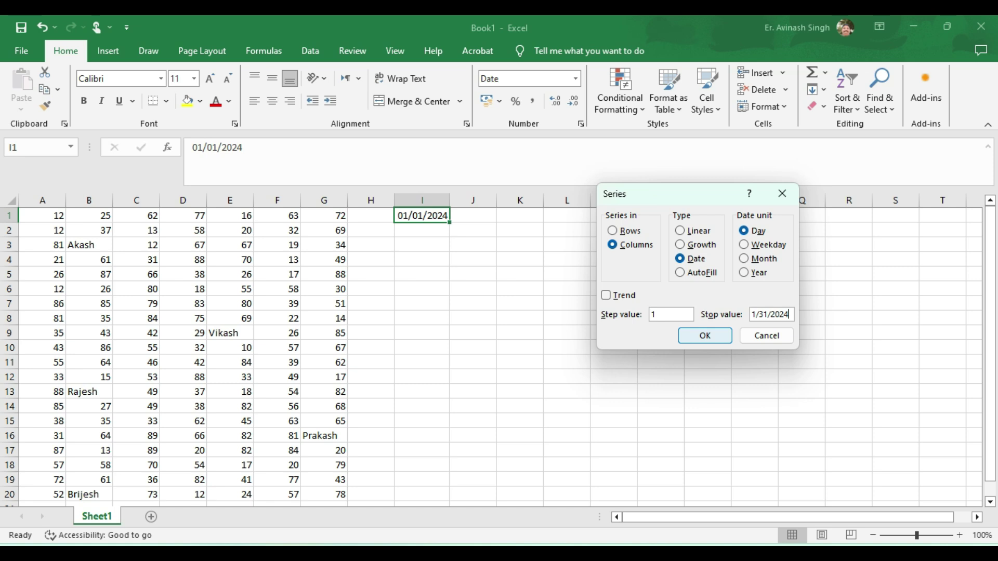
pyautogui.click(705, 335)
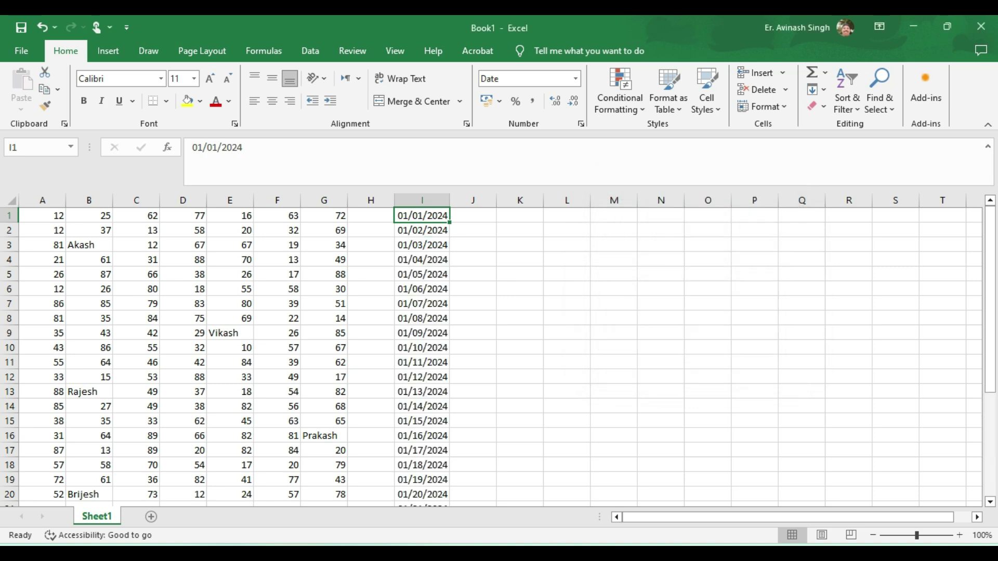
# Select the date list I1:I31 in column I
pyautogui.scroll(-2, 499, 356)
pyautogui.scroll(-1, 499, 356)
pyautogui.scroll(-3, 498, 356)
pyautogui.scroll(5, 499, 356)
pyautogui.scroll(1, 499, 356)
pyautogui.scroll(-3, 498, 355)
pyautogui.scroll(-4, 498, 356)
pyautogui.scroll(7, 499, 356)
pyautogui.moveTo(422, 215); pyautogui.dragTo(447, 486)
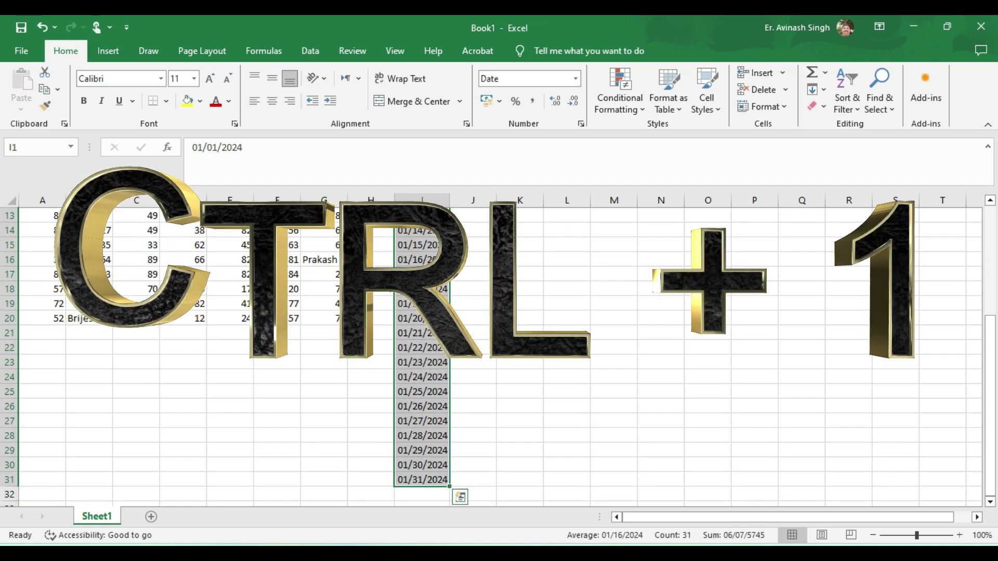
# Apply the custom number format dd/mm/yyyy to the selected dates
pyautogui.hotkey('ctrl', '1')
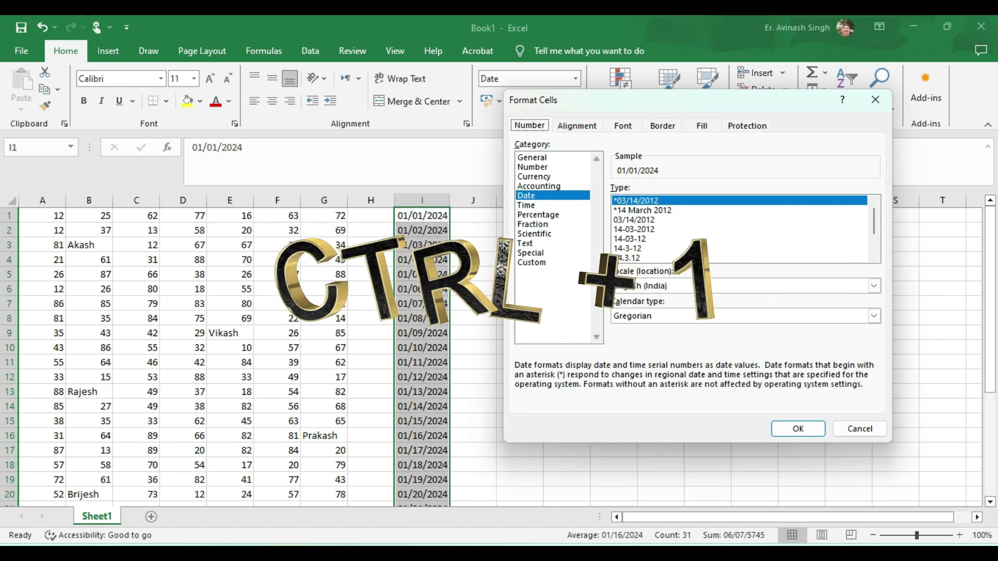
pyautogui.scroll(-1, 740, 229)
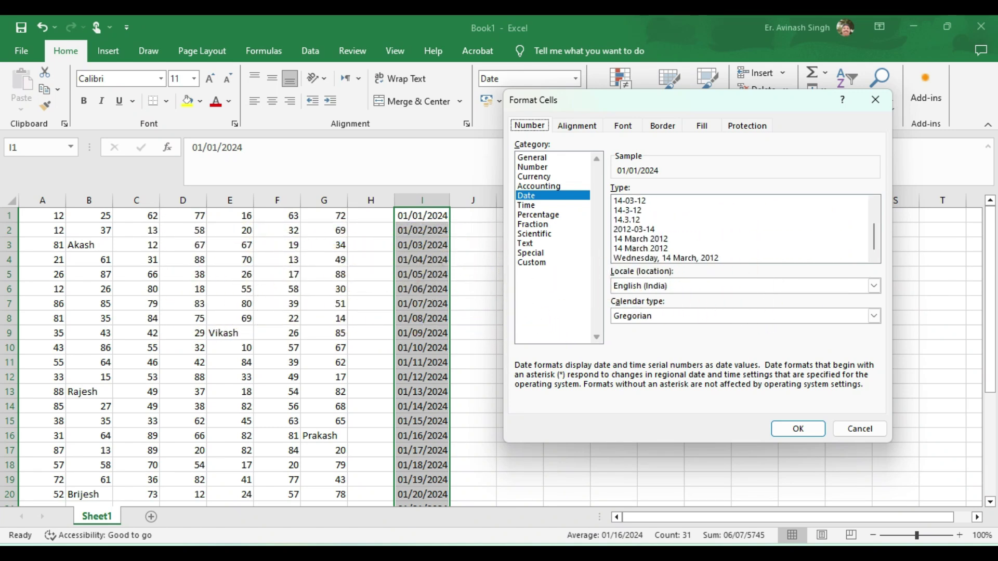
pyautogui.scroll(1, 740, 229)
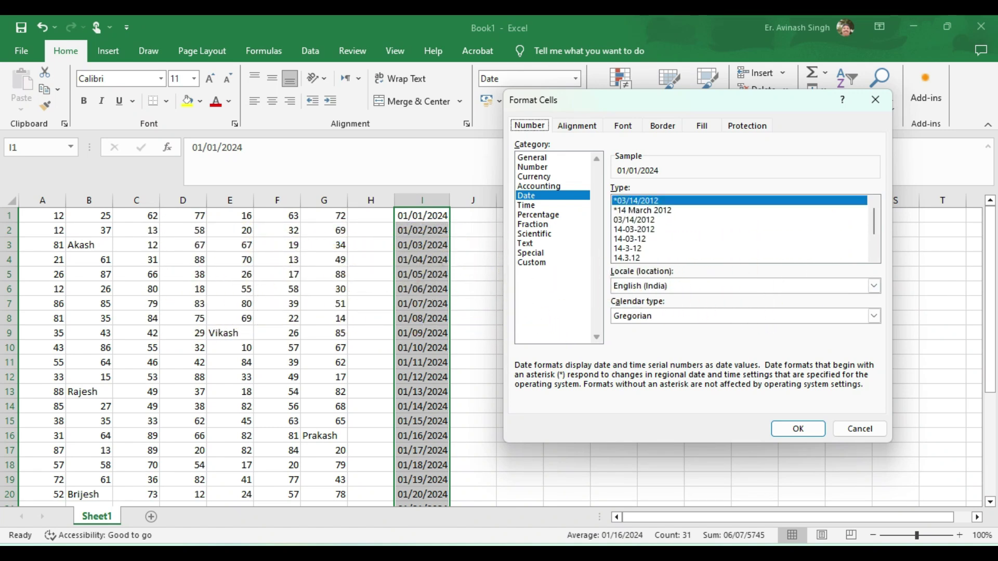
pyautogui.click(531, 262)
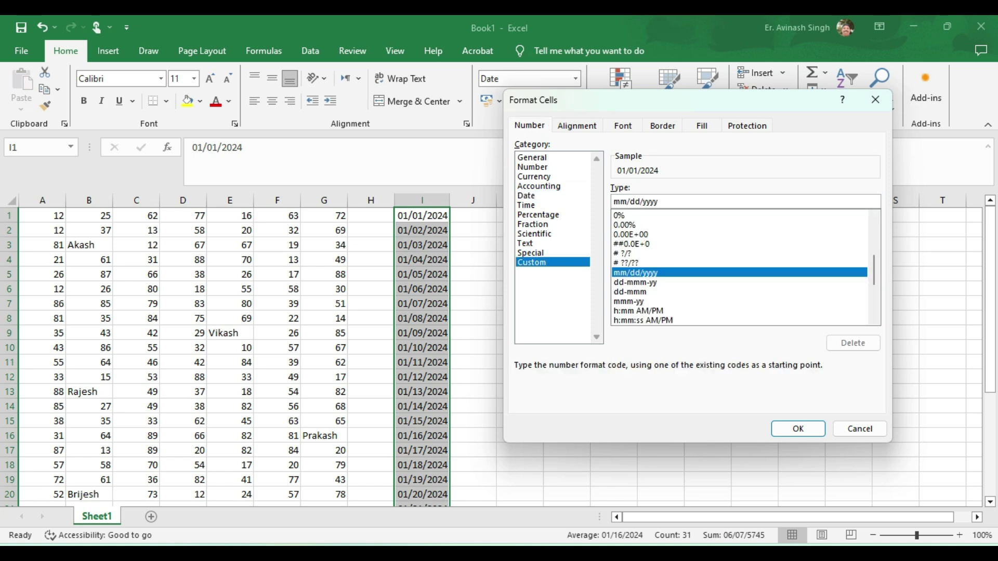
pyautogui.moveTo(658, 201); pyautogui.dragTo(613, 201)
pyautogui.write('dd/mm')
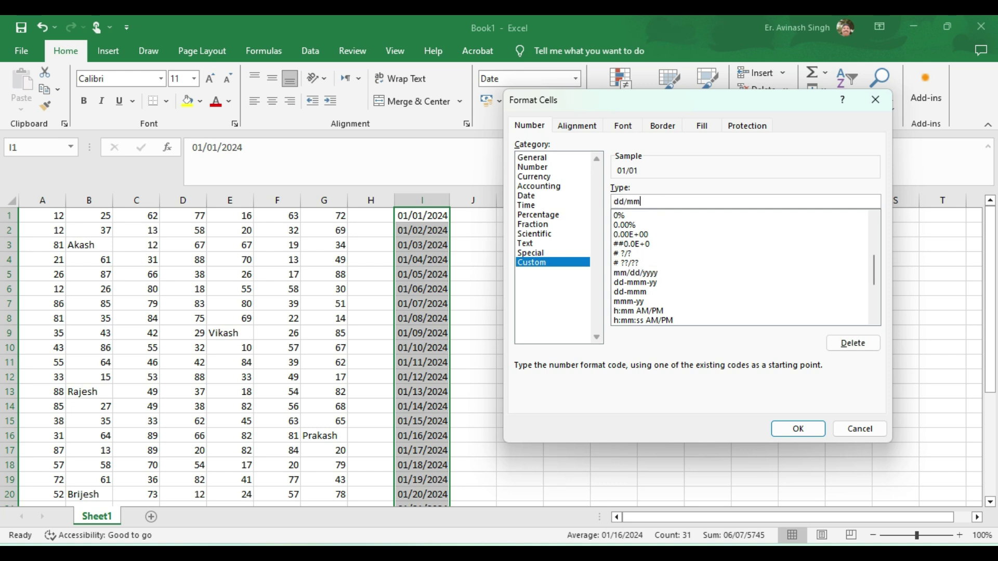
pyautogui.write('/yyyy')
pyautogui.click(798, 429)
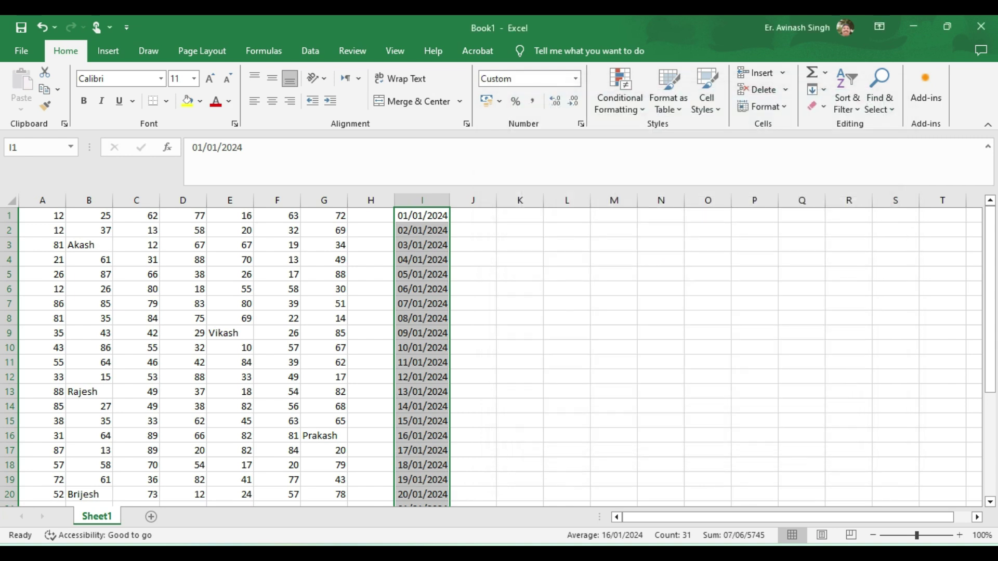
# Copy the column I dates I1:I31
pyautogui.scroll(-2, 460, 496)
pyautogui.scroll(-3, 457, 447)
pyautogui.scroll(5, 457, 447)
pyautogui.click(620, 98)
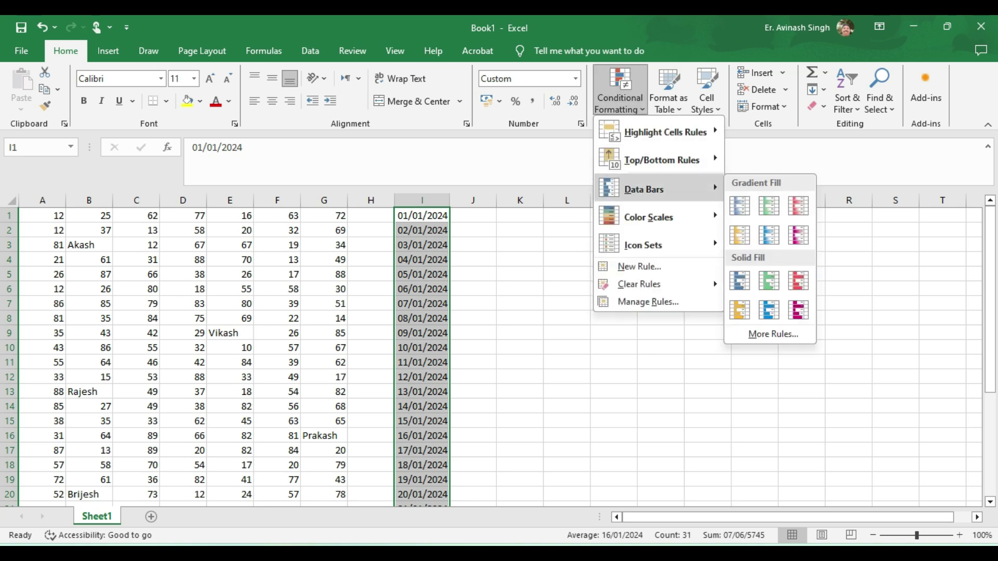
pyautogui.press('Escape')
pyautogui.press('Escape')
pyautogui.click(422, 215)
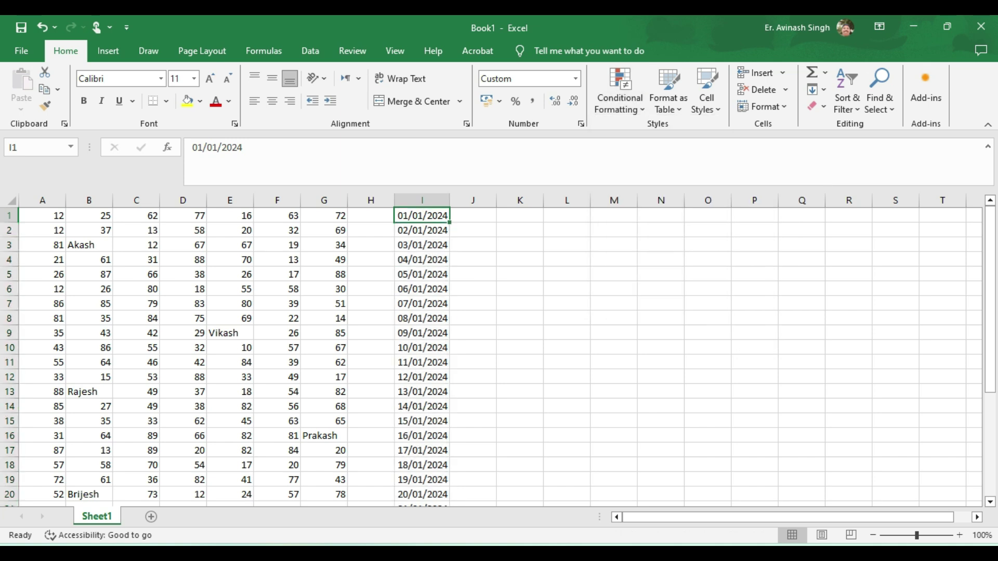
pyautogui.scroll(-4, 491, 357)
pyautogui.scroll(3, 491, 357)
pyautogui.scroll(1, 491, 357)
pyautogui.moveTo(422, 215); pyautogui.dragTo(444, 486)
pyautogui.hotkey('ctrl', 'c')
# Paste the dates starting at K12 and widen column K to fit them
pyautogui.scroll(4, 491, 357)
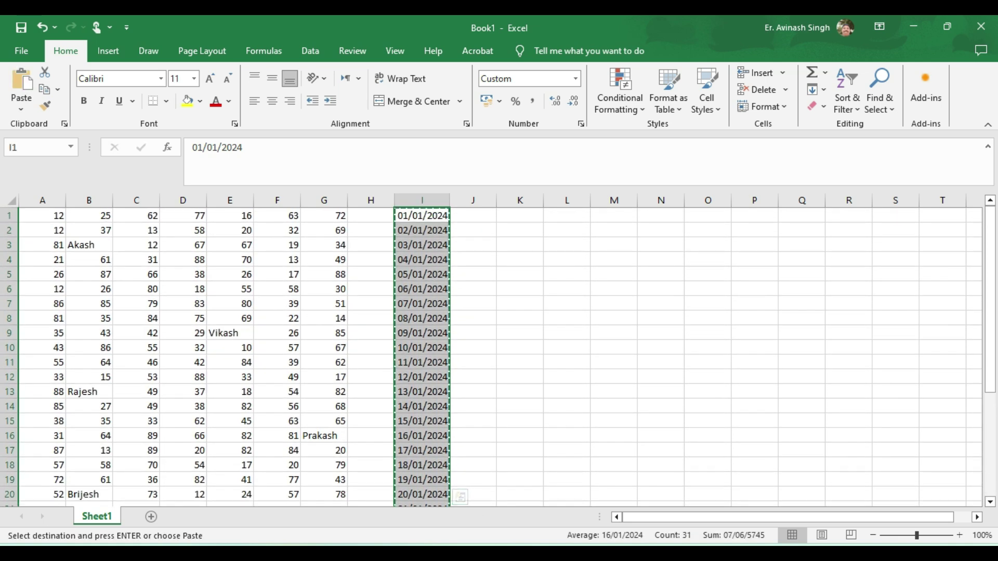
pyautogui.click(519, 377)
pyautogui.press('Return')
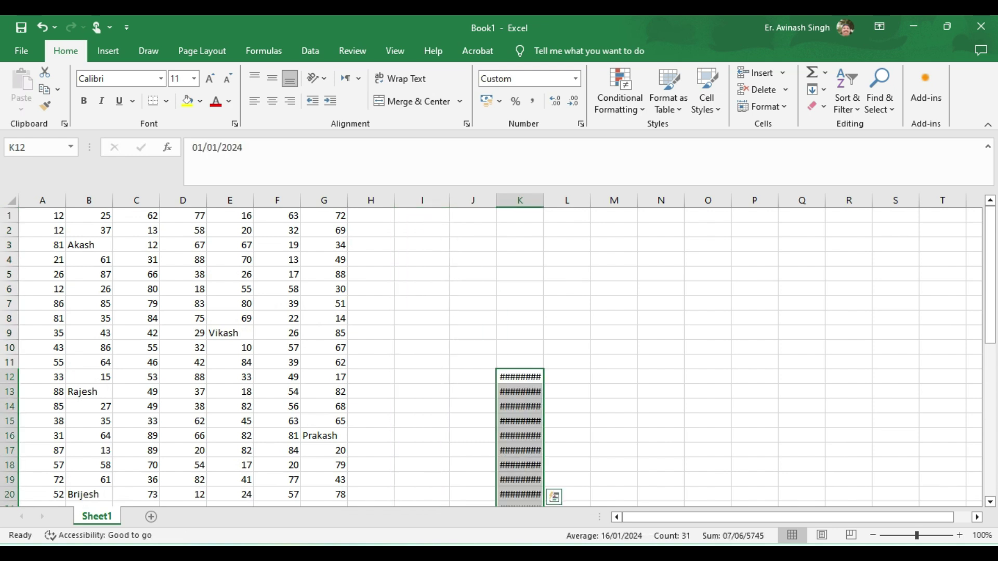
pyautogui.doubleClick(543, 200)
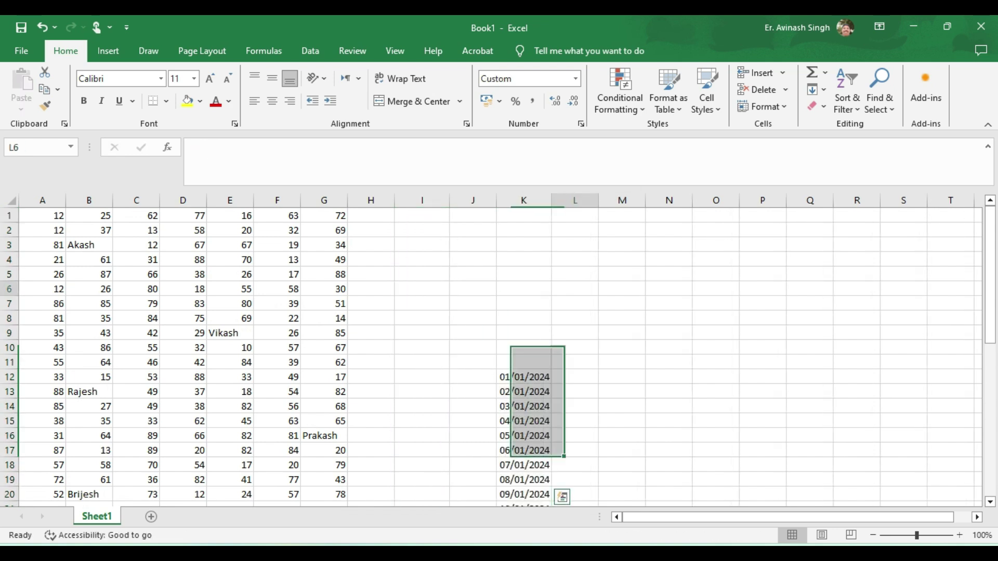
pyautogui.click(574, 289)
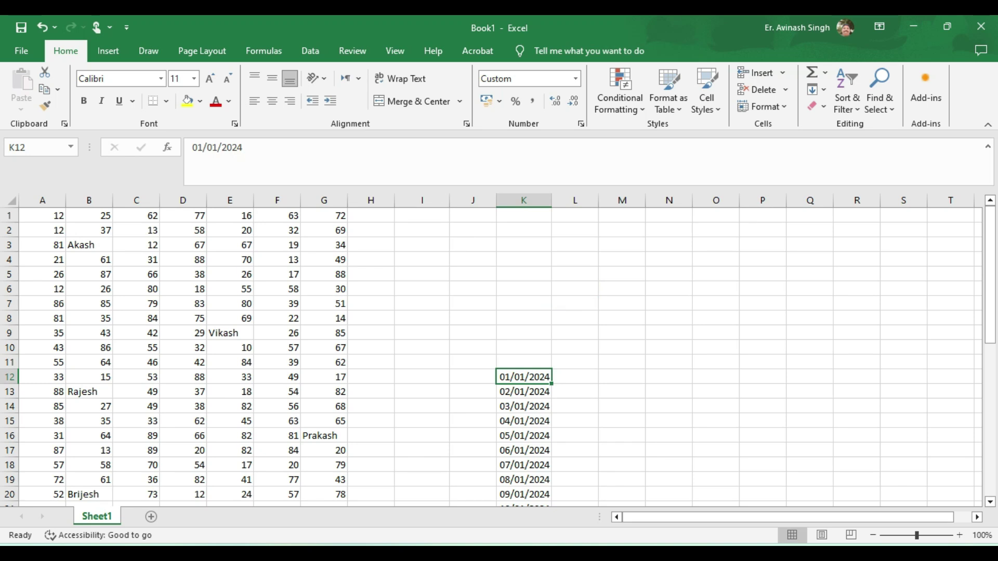
# Extend the column K date series back to 21/12/2023 in K1 and forward to 10/02/2024 in K52
pyautogui.moveTo(523, 392); pyautogui.dragTo(523, 215)
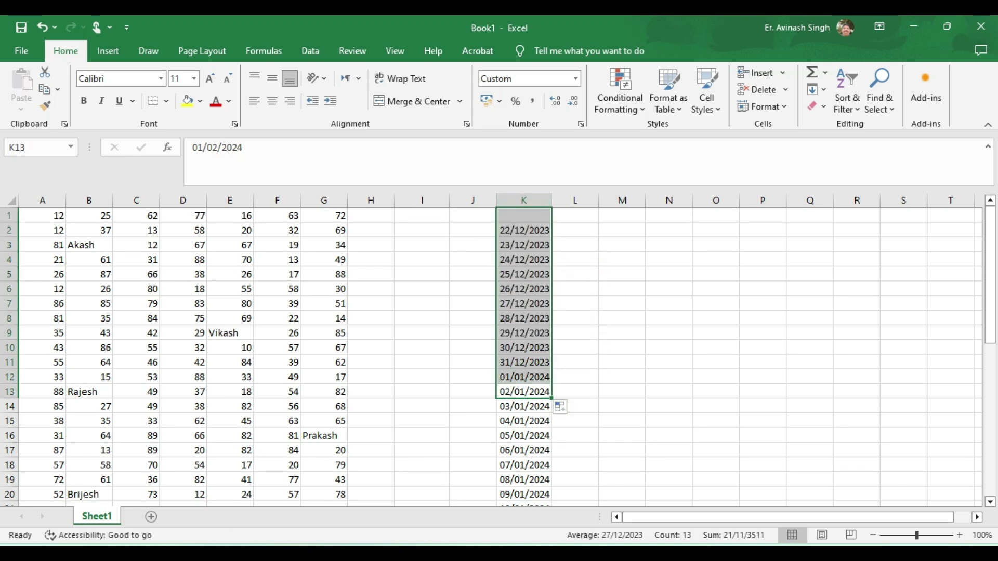
pyautogui.scroll(-6, 524, 353)
pyautogui.scroll(-4, 523, 354)
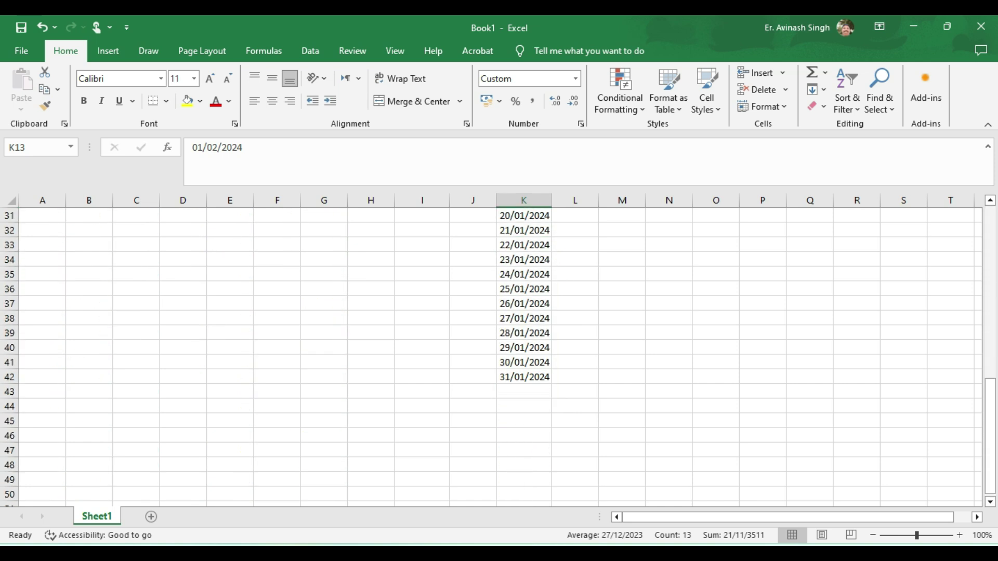
pyautogui.scroll(-1, 523, 353)
pyautogui.click(523, 318)
pyautogui.moveTo(524, 318); pyautogui.dragTo(551, 486)
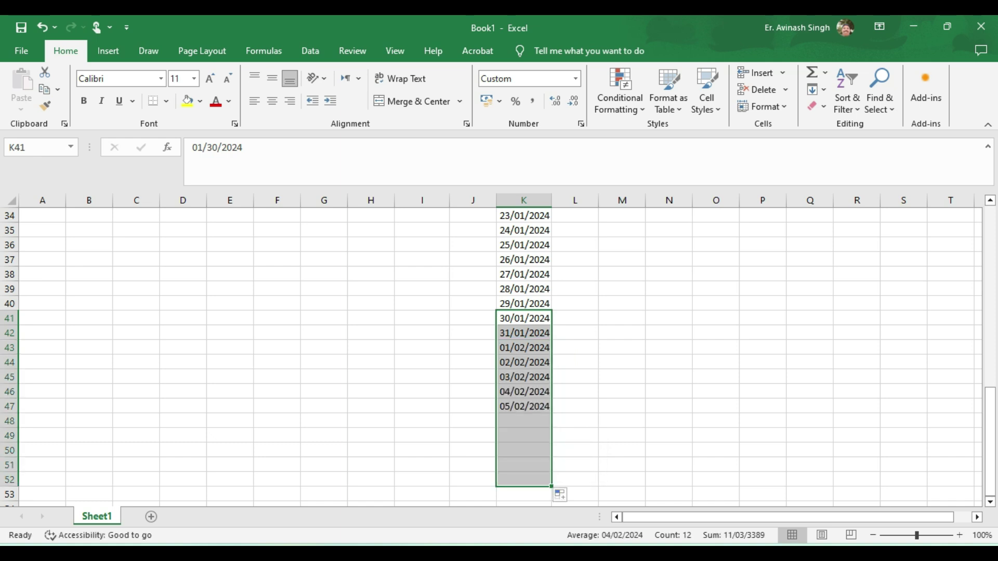
pyautogui.scroll(3, 523, 353)
pyautogui.scroll(7, 524, 353)
pyautogui.scroll(1, 524, 353)
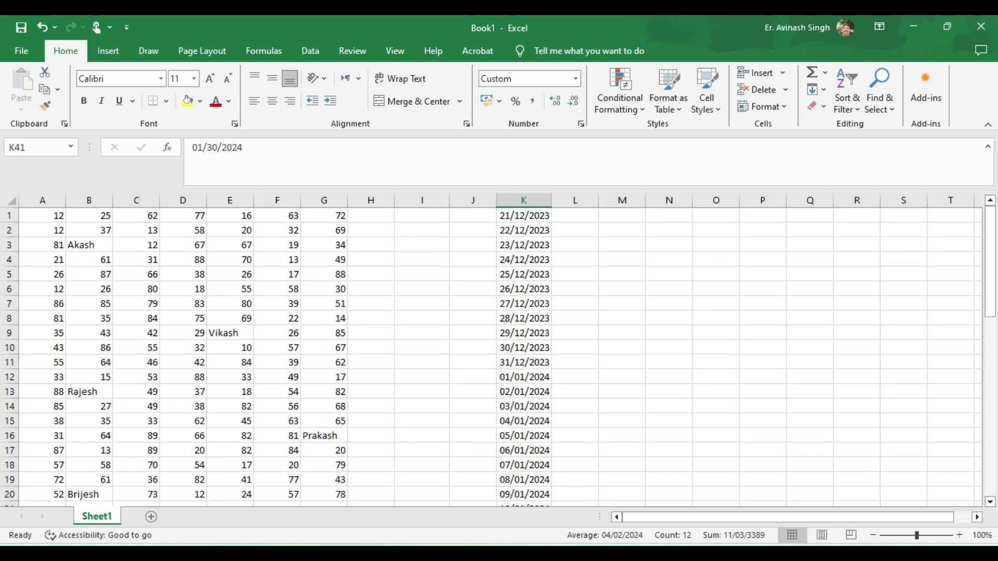
# Select K1:K52 and bring up the Highlight Cells Rules options
pyautogui.click(523, 215)
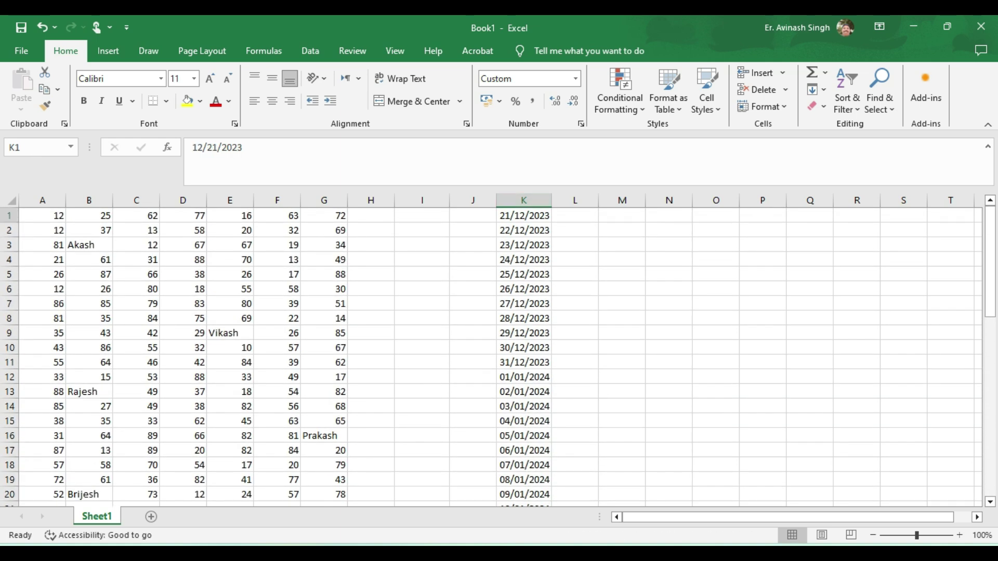
pyautogui.hotkey('ctrl', 'shift', 'Down')
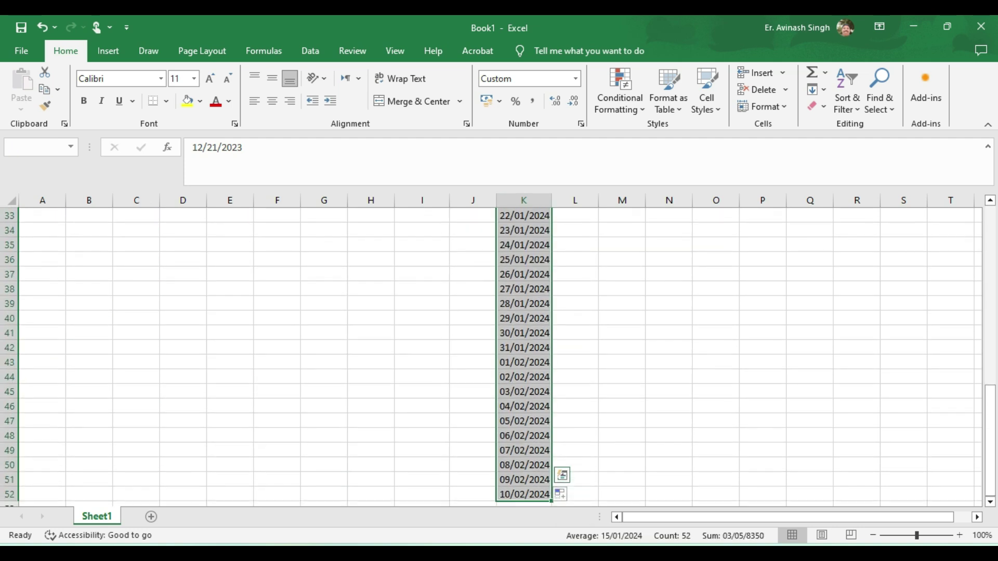
pyautogui.hotkey('ctrl', 'BackSpace')
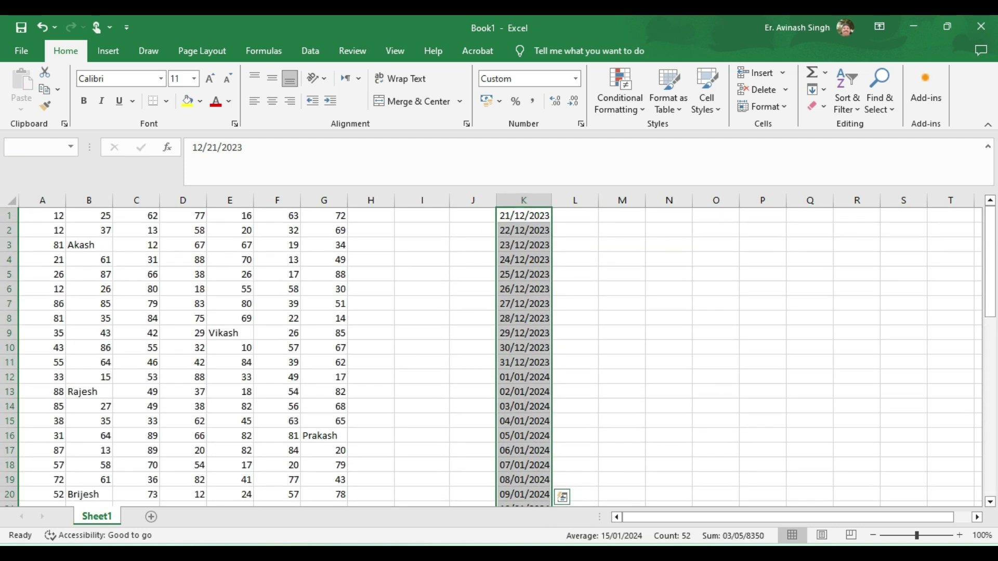
pyautogui.click(620, 91)
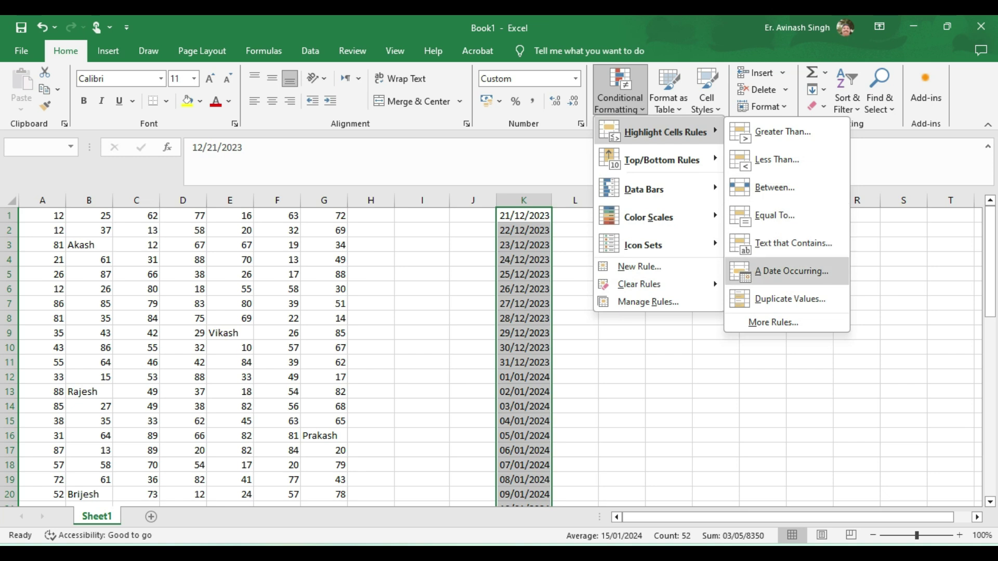
# Apply the A Date Occurring 'Yesterday' rule with Light Red Fill with Dark Red Text to K1:K52
pyautogui.press('Return')
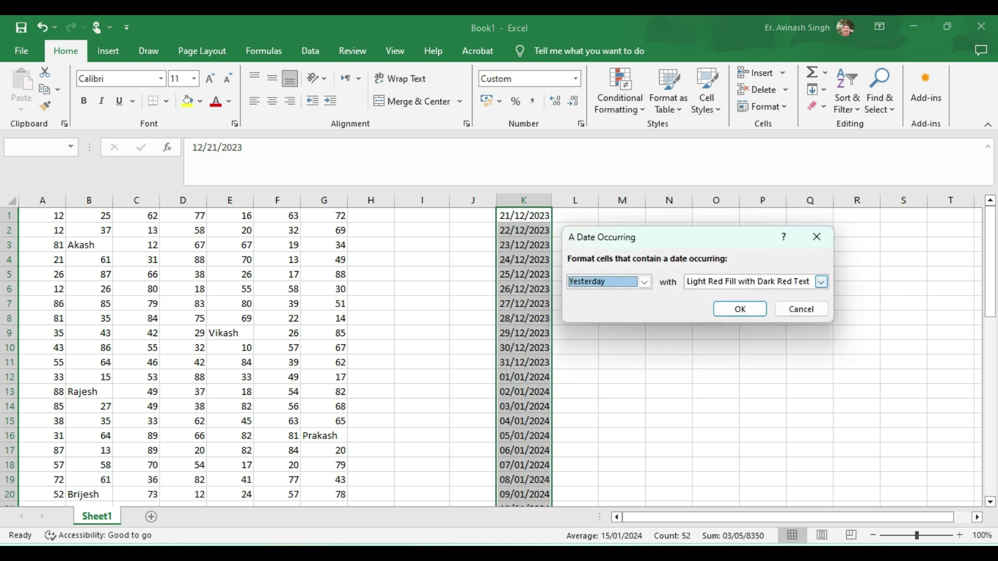
pyautogui.press('Return')
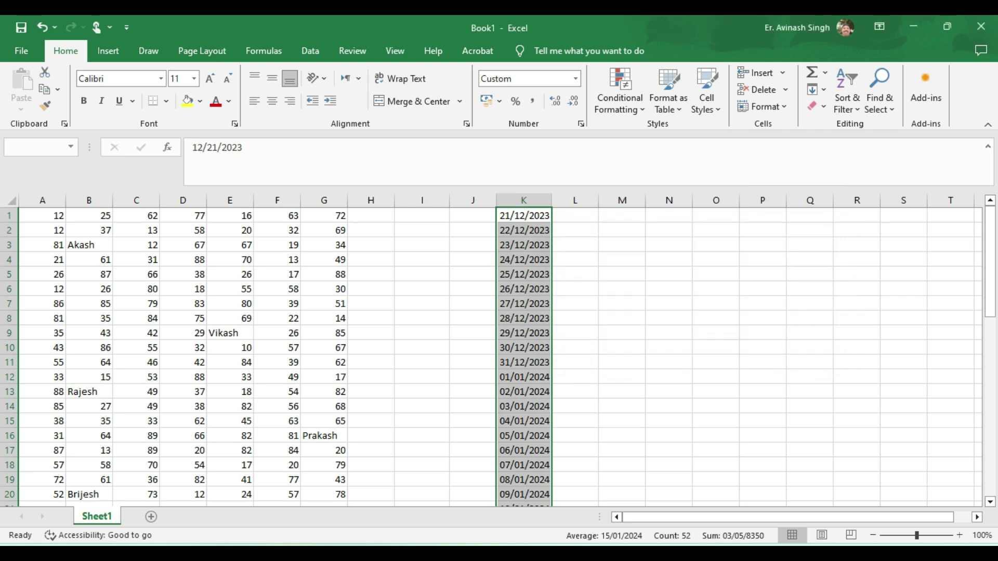
pyautogui.scroll(-2, 499, 353)
pyautogui.scroll(2, 499, 353)
pyautogui.scroll(-7, 499, 353)
pyautogui.scroll(-7, 499, 353)
pyautogui.scroll(10, 499, 353)
pyautogui.scroll(4, 499, 353)
pyautogui.scroll(-3, 499, 354)
pyautogui.scroll(-2, 499, 354)
pyautogui.scroll(-4, 499, 354)
pyautogui.scroll(-2, 499, 353)
pyautogui.scroll(9, 499, 354)
pyautogui.scroll(2, 499, 354)
pyautogui.scroll(-1, 499, 353)
pyautogui.scroll(1, 499, 353)
pyautogui.click(622, 215)
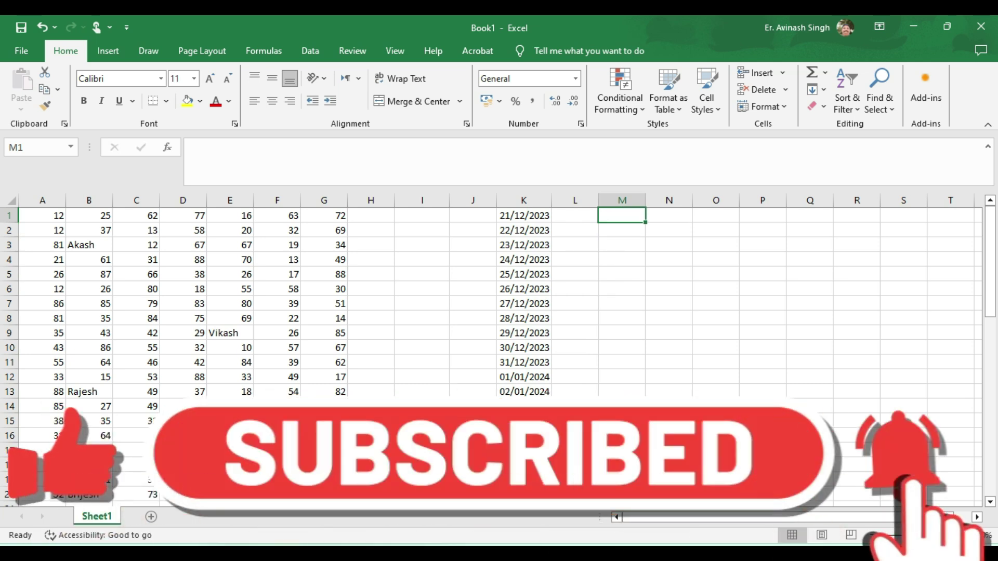
# Enter 8/1/2024, copy it to M12, and fill upward so M1 reads 07/21/2024
pyautogui.write('1/8')
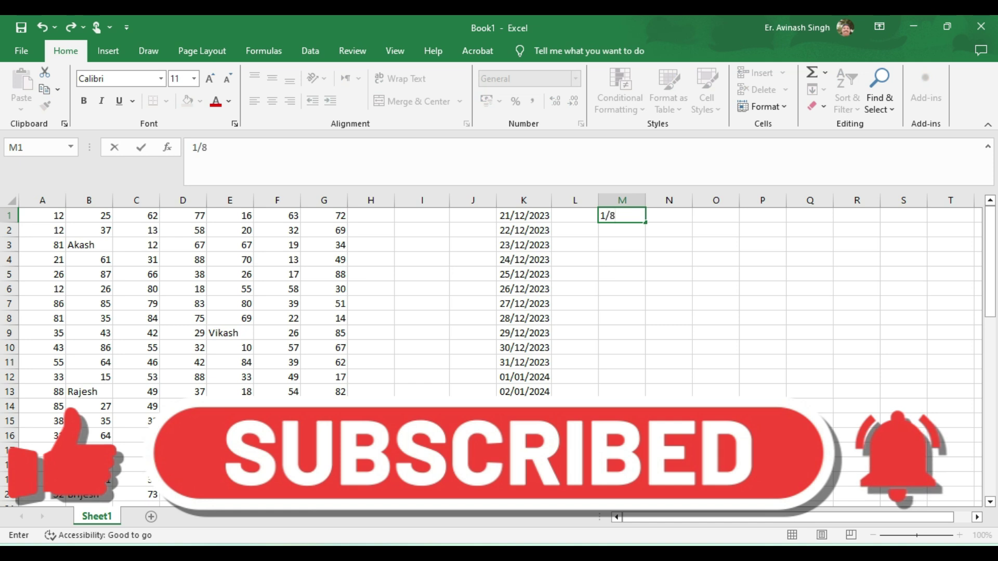
pyautogui.press('BackSpace')
pyautogui.press('BackSpace')
pyautogui.press('BackSpace')
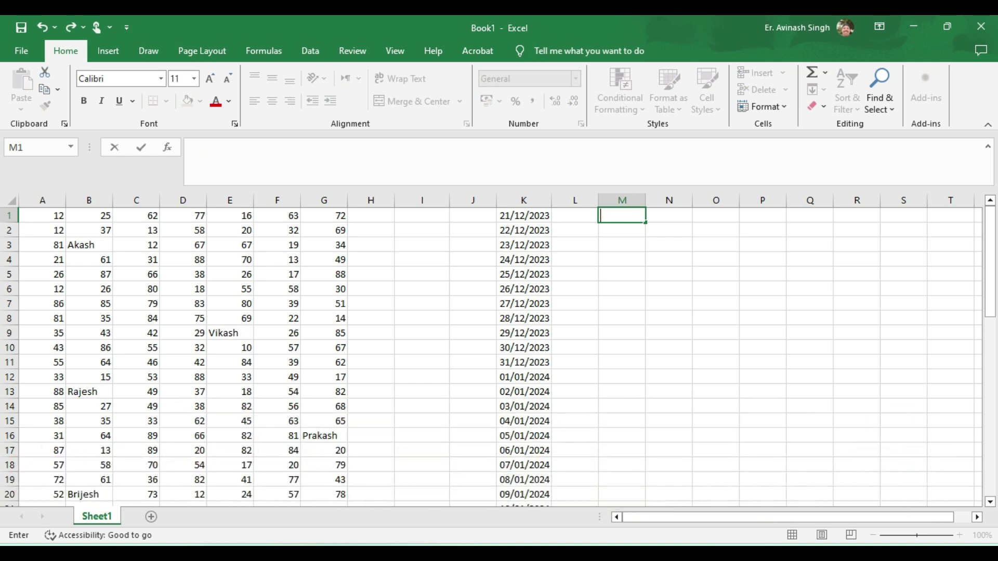
pyautogui.write('8/1/2024')
pyautogui.press('Return')
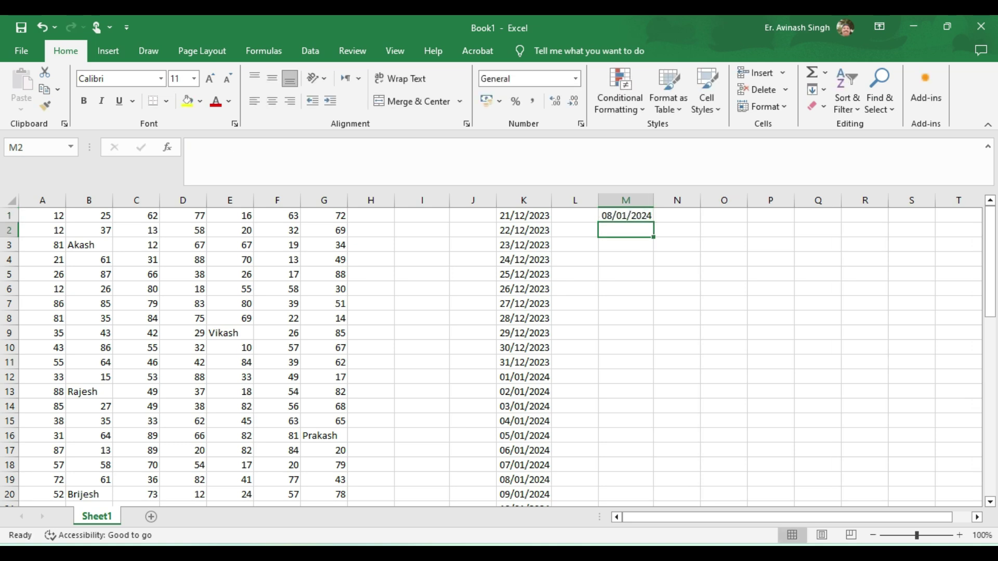
pyautogui.click(625, 215)
pyautogui.hotkey('ctrl', 'c')
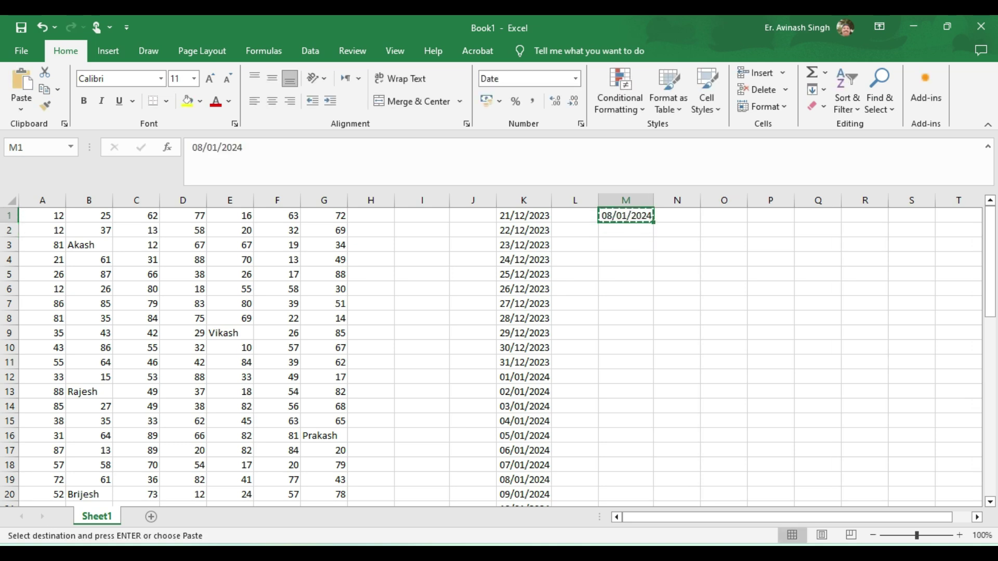
pyautogui.click(625, 376)
pyautogui.press('Return')
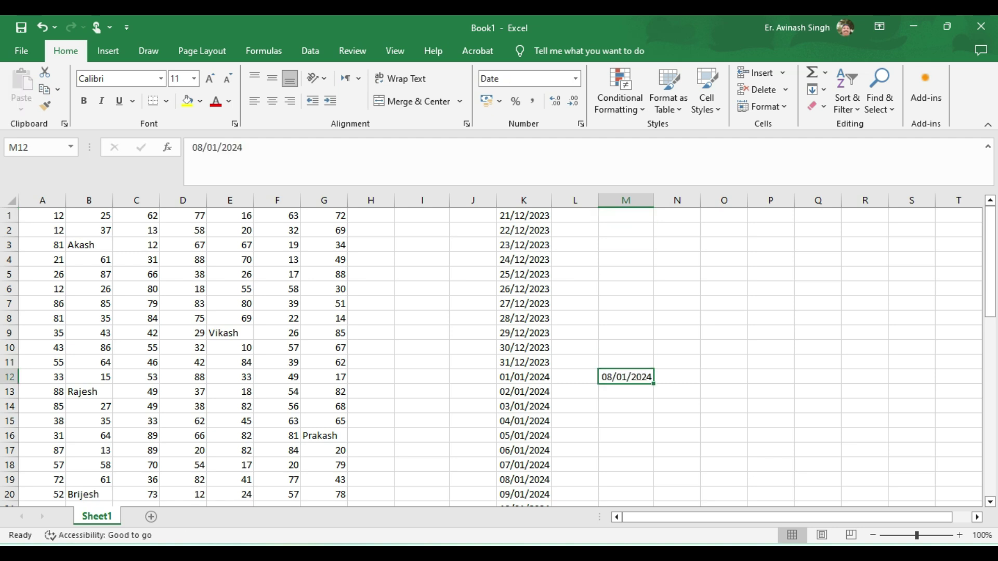
pyautogui.moveTo(652, 383); pyautogui.dragTo(652, 215)
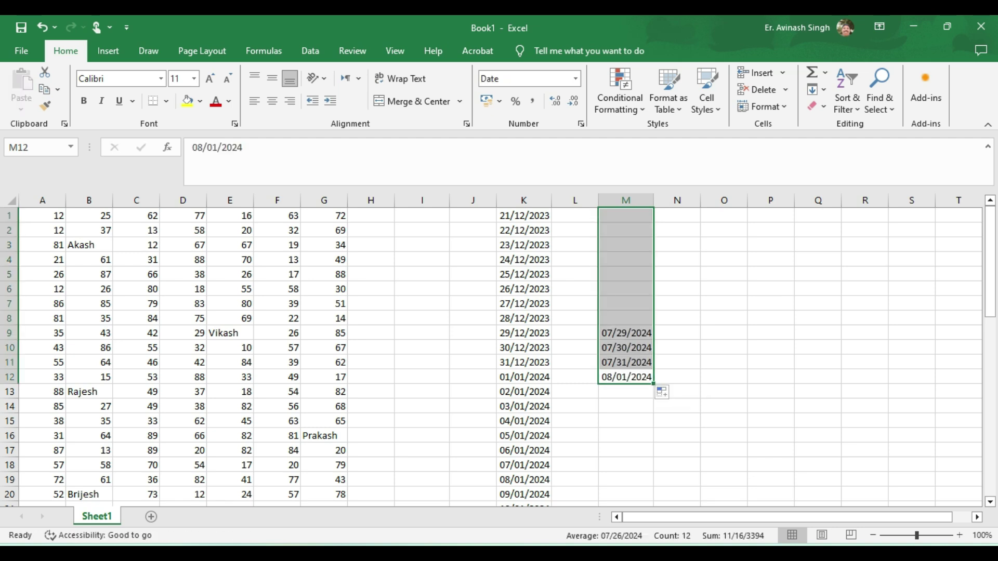
# Continue the series from M11:M12 down to M51 (09/09/2024) and select the M1:M51 dates
pyautogui.scroll(-2, 626, 356)
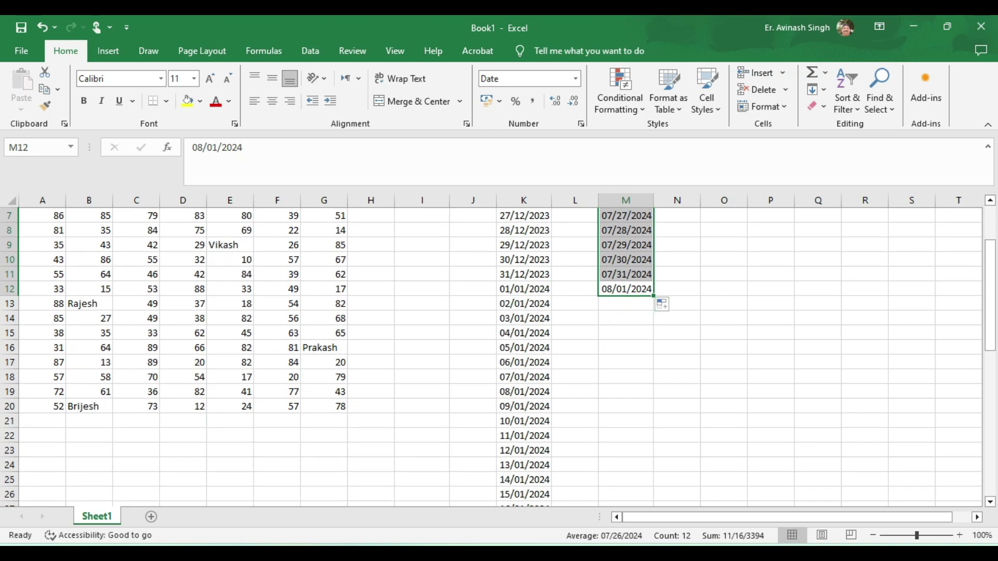
pyautogui.click(625, 274)
pyautogui.hotkey('shift', 'Down')
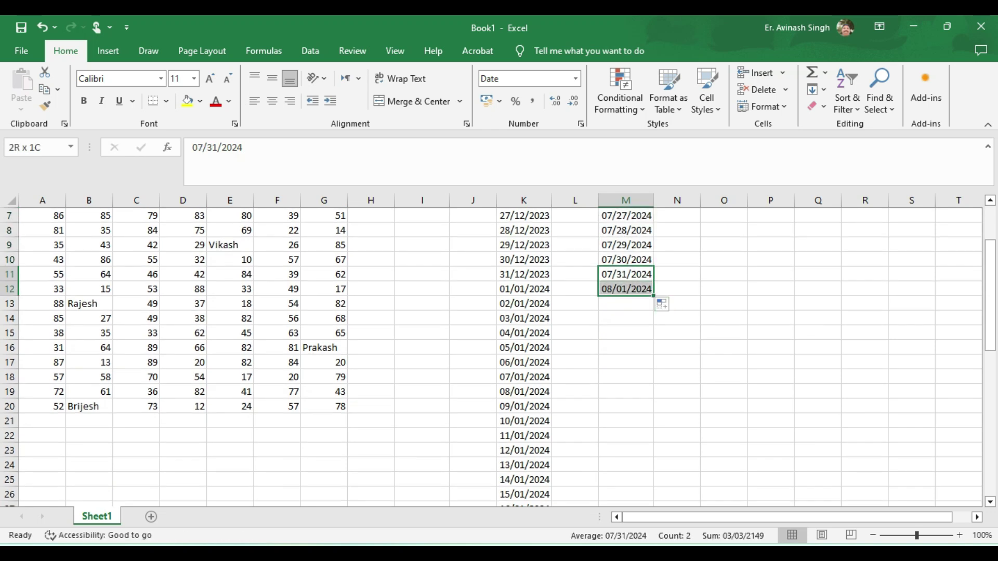
pyautogui.moveTo(654, 295); pyautogui.dragTo(652, 462)
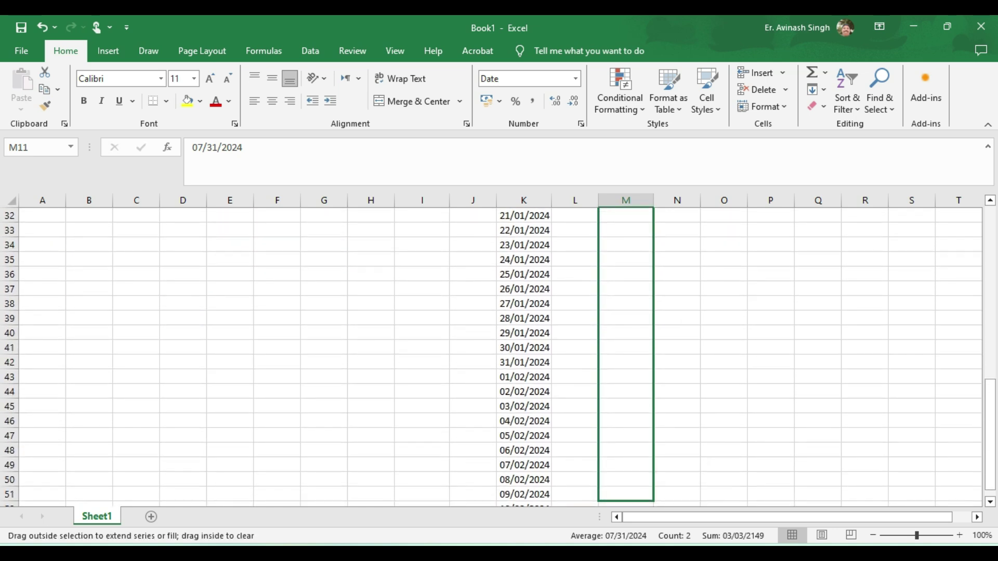
pyautogui.scroll(-1, 652, 460)
pyautogui.scroll(4, 499, 354)
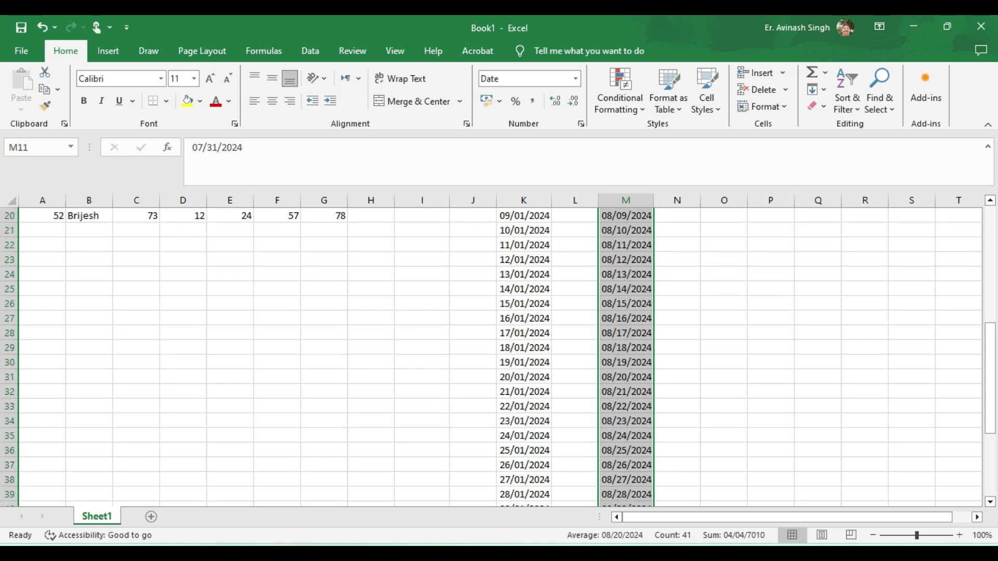
pyautogui.scroll(6, 499, 353)
pyautogui.moveTo(625, 216); pyautogui.dragTo(645, 493)
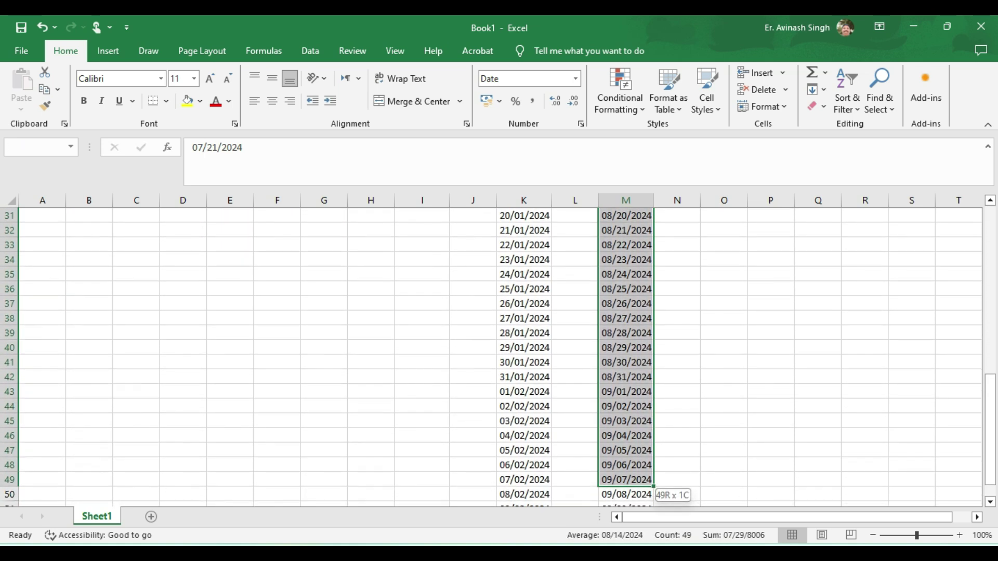
pyautogui.moveTo(645, 493); pyautogui.dragTo(645, 470)
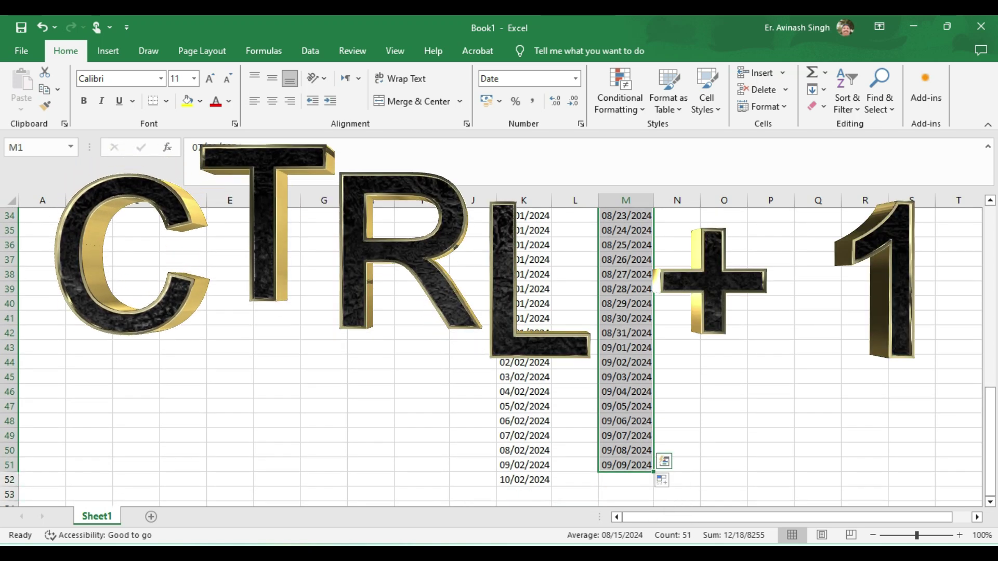
# Give column M's dates the custom dd/mm/yyyy format so they read like 21/07/2024
pyautogui.hotkey('ctrl', '1')
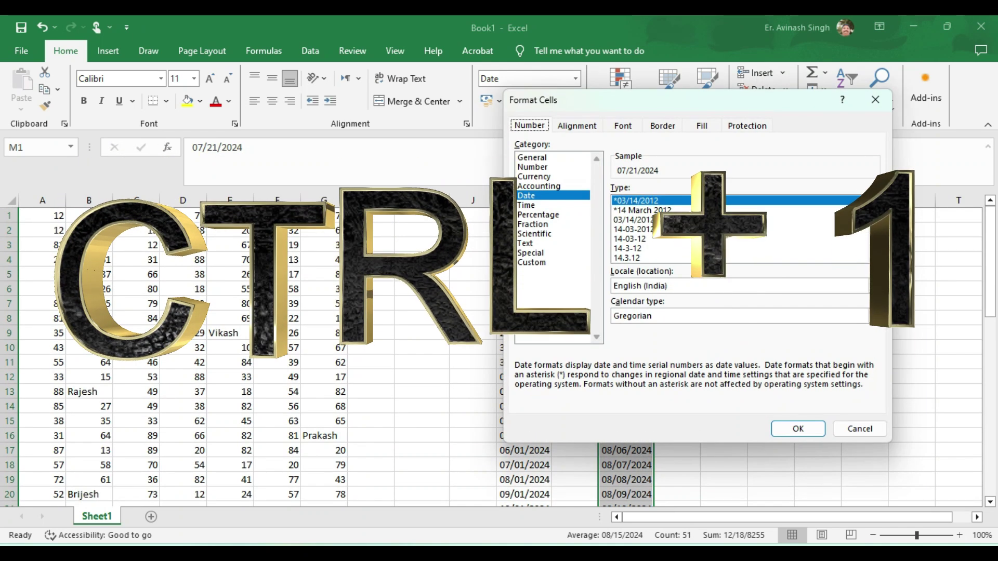
pyautogui.click(531, 262)
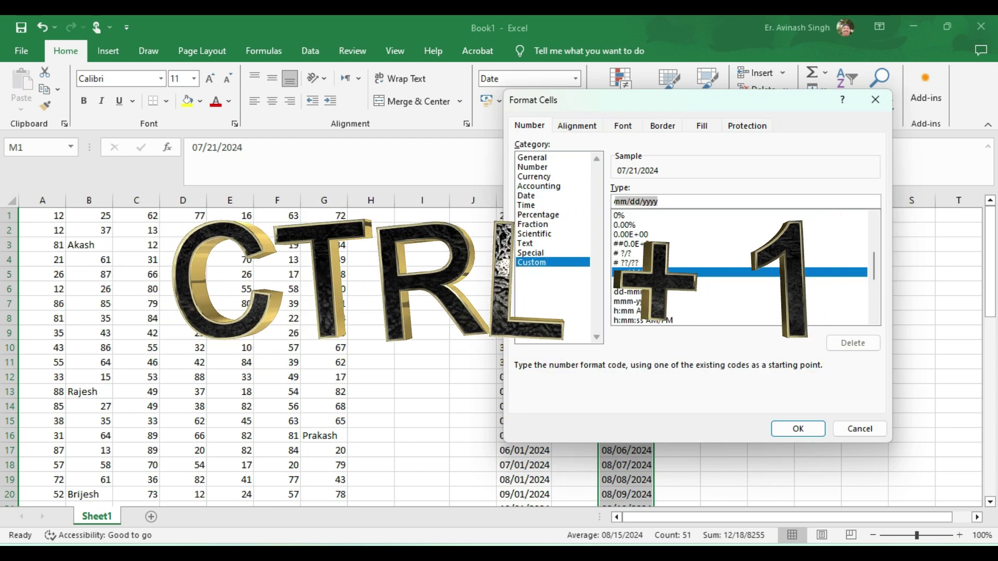
pyautogui.write('dd/mm/')
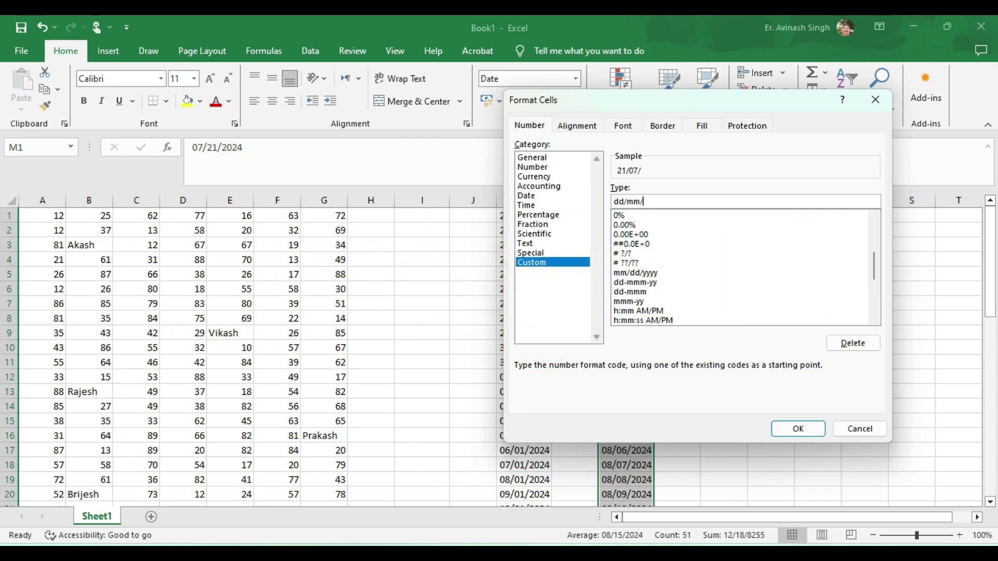
pyautogui.press('Return')
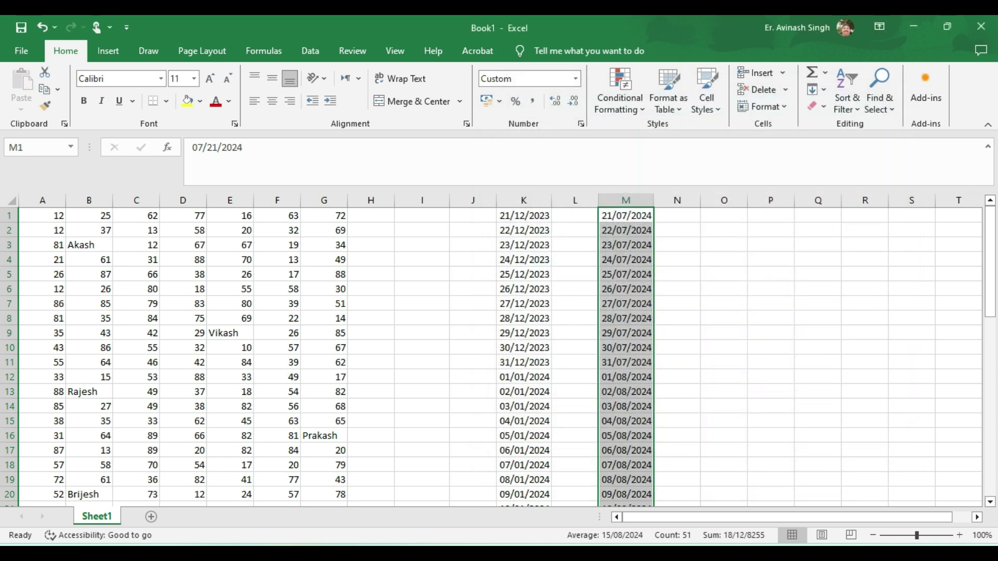
pyautogui.scroll(-2, 499, 357)
pyautogui.scroll(-2, 498, 357)
pyautogui.scroll(4, 499, 357)
# Apply a Yesterday date-occurring highlight to the column M dates
pyautogui.click(619, 91)
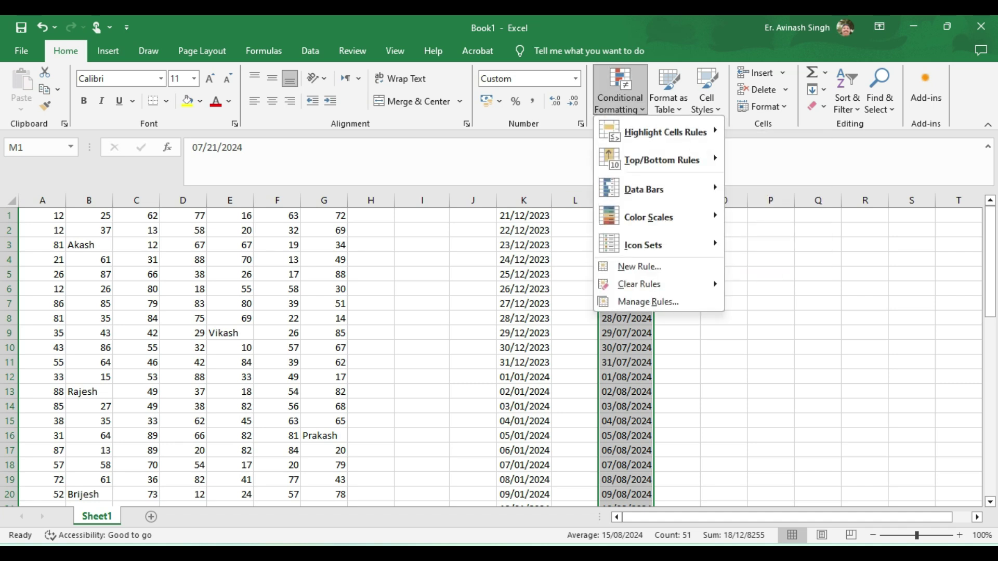
pyautogui.click(779, 270)
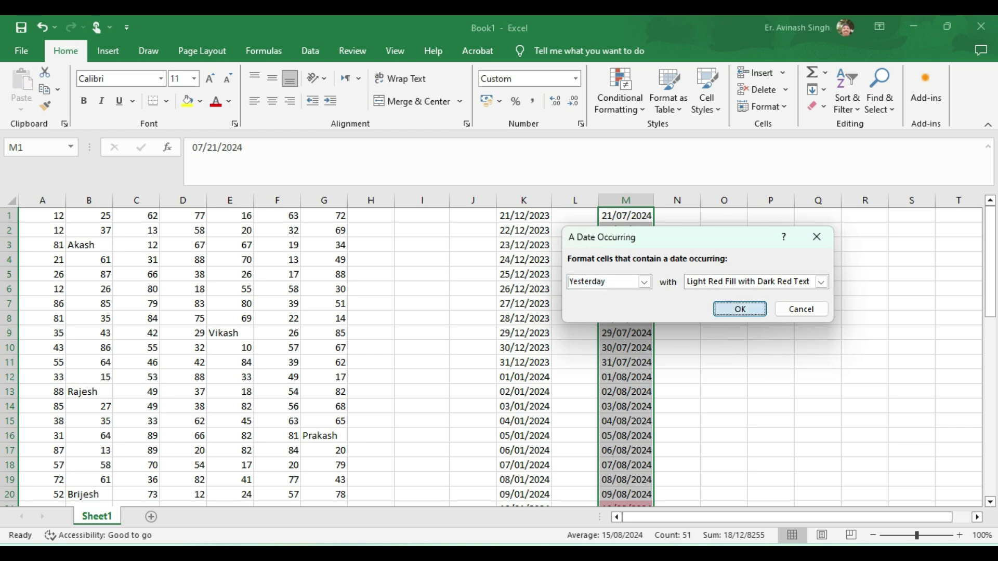
pyautogui.press('Return')
pyautogui.scroll(-2, 499, 359)
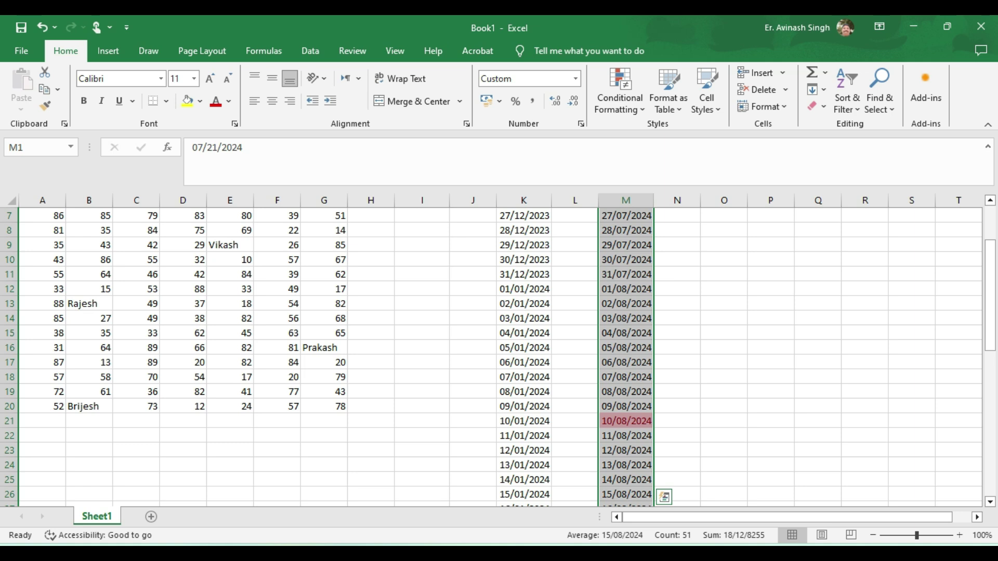
# Preview a Today date rule, discard it, and clear the rules from column M
pyautogui.click(620, 93)
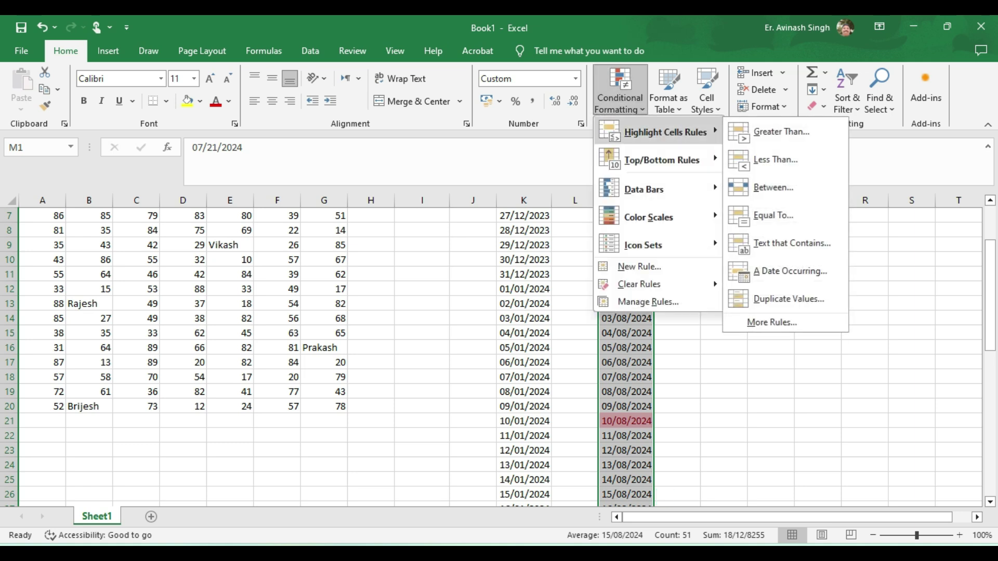
pyautogui.click(779, 271)
pyautogui.click(644, 281)
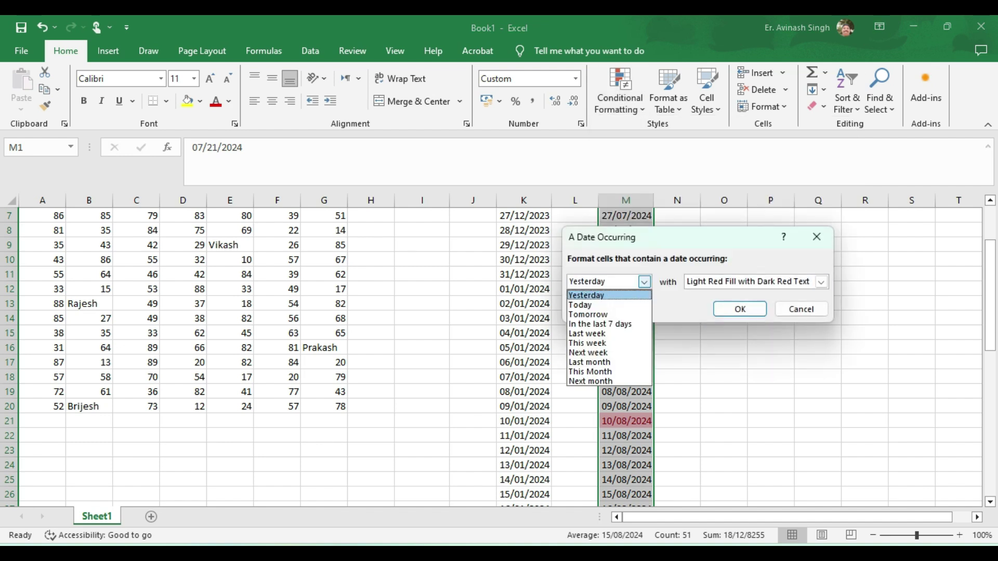
pyautogui.click(580, 305)
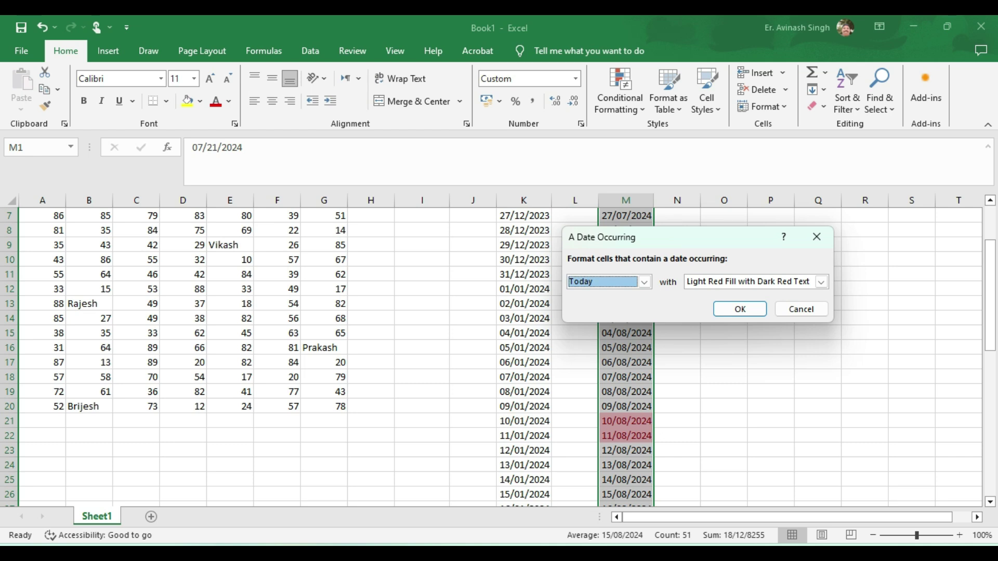
pyautogui.click(801, 309)
pyautogui.click(619, 98)
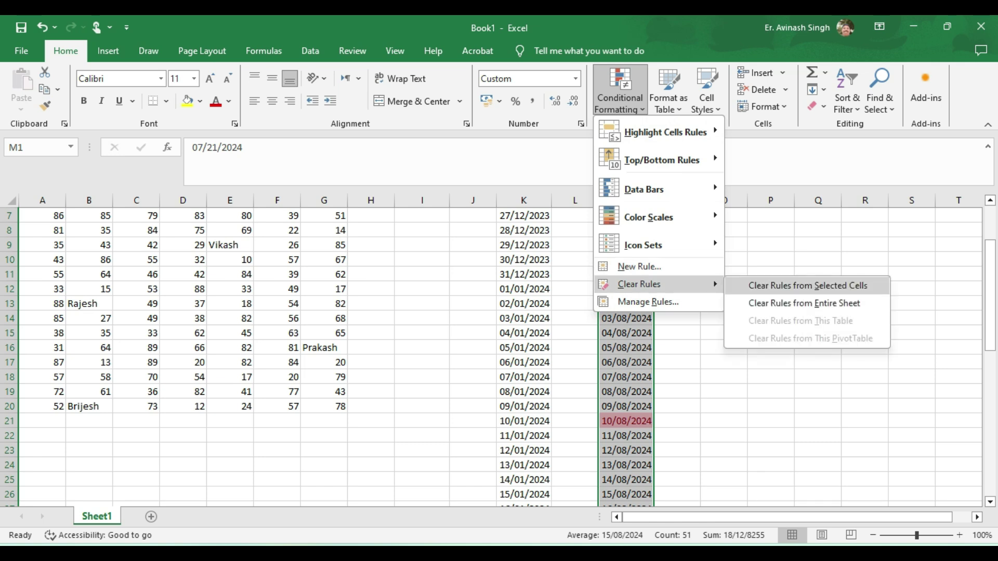
pyautogui.click(808, 285)
# Start a new date-occurring rule and preview Today, Tomorrow and In the last 7 days
pyautogui.click(619, 94)
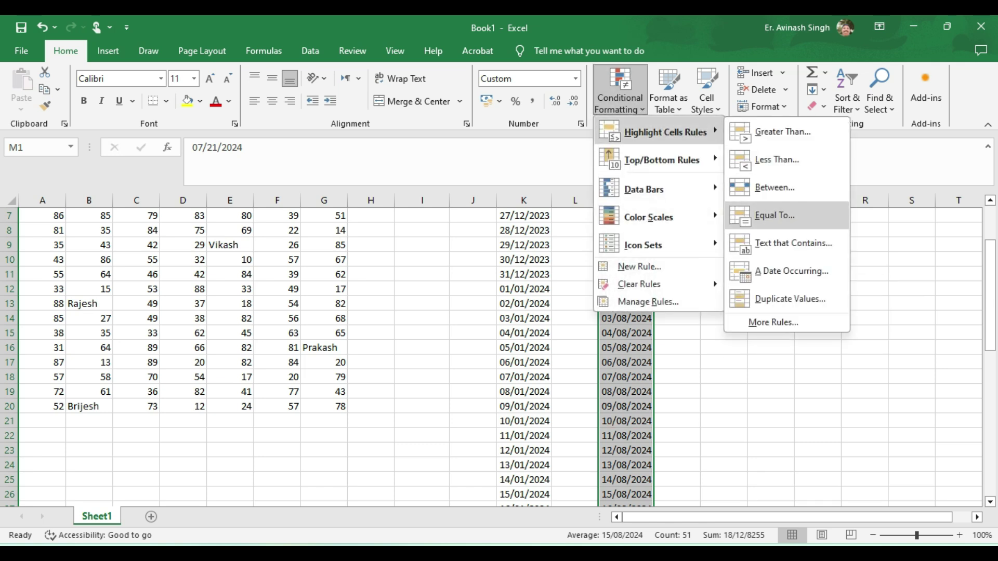
pyautogui.click(790, 271)
pyautogui.click(644, 281)
pyautogui.press('Down')
pyautogui.press('Return')
pyautogui.click(645, 281)
pyautogui.press('Down')
pyautogui.press('Return')
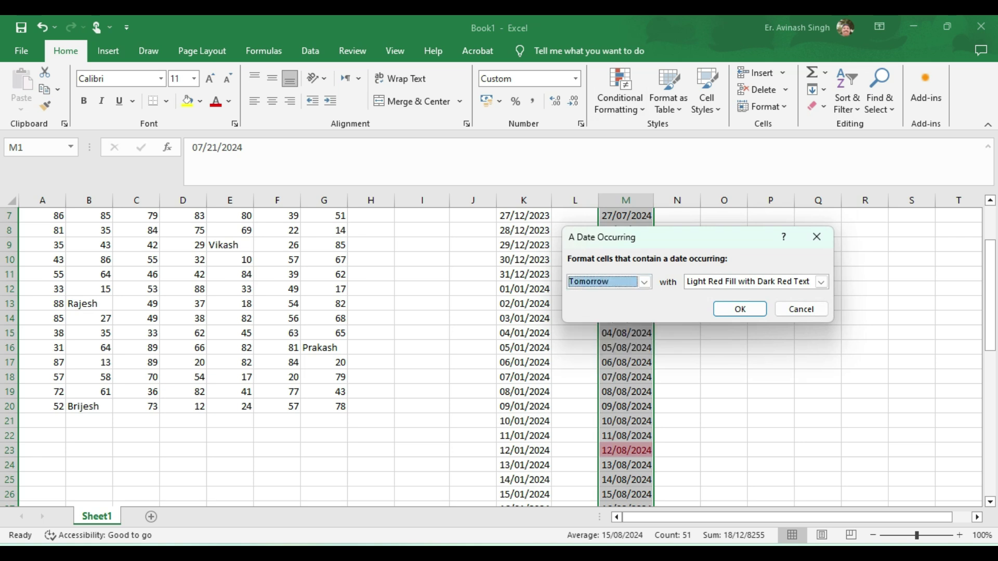
pyautogui.click(644, 281)
pyautogui.press('Down')
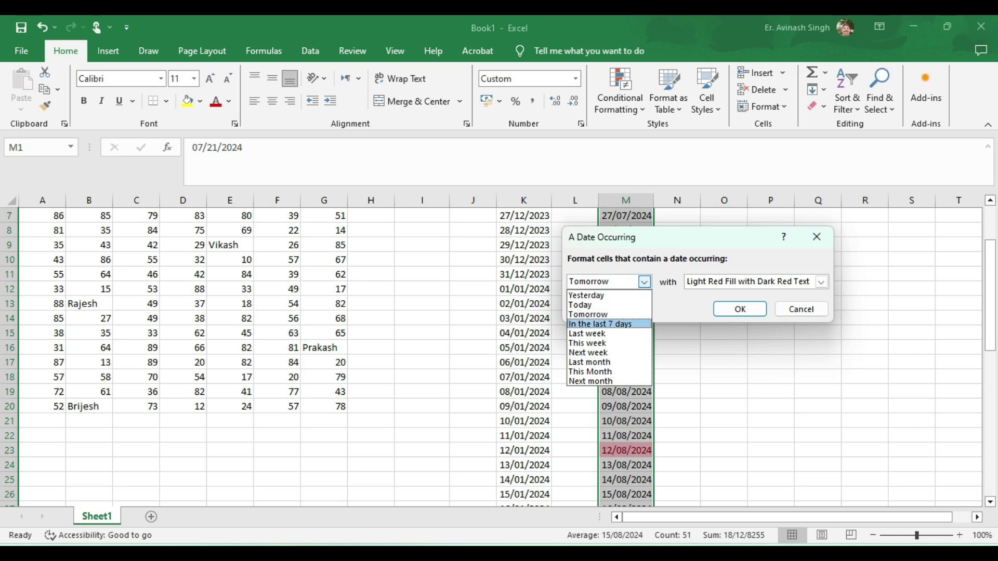
pyautogui.press('Return')
# Preview the Last week and This week periods after checking today's date in the calendar
pyautogui.moveTo(675, 237); pyautogui.dragTo(823, 181)
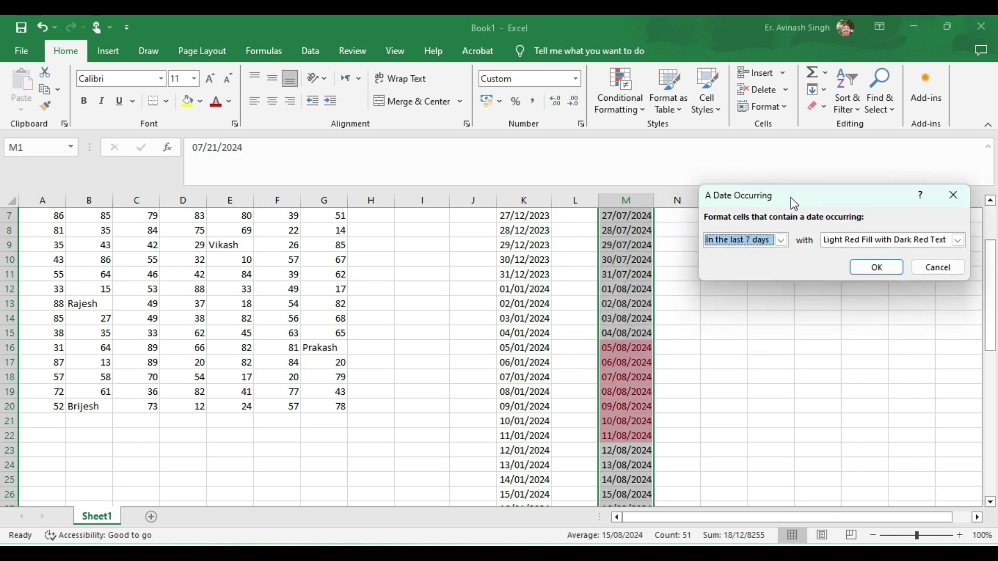
pyautogui.click(790, 225)
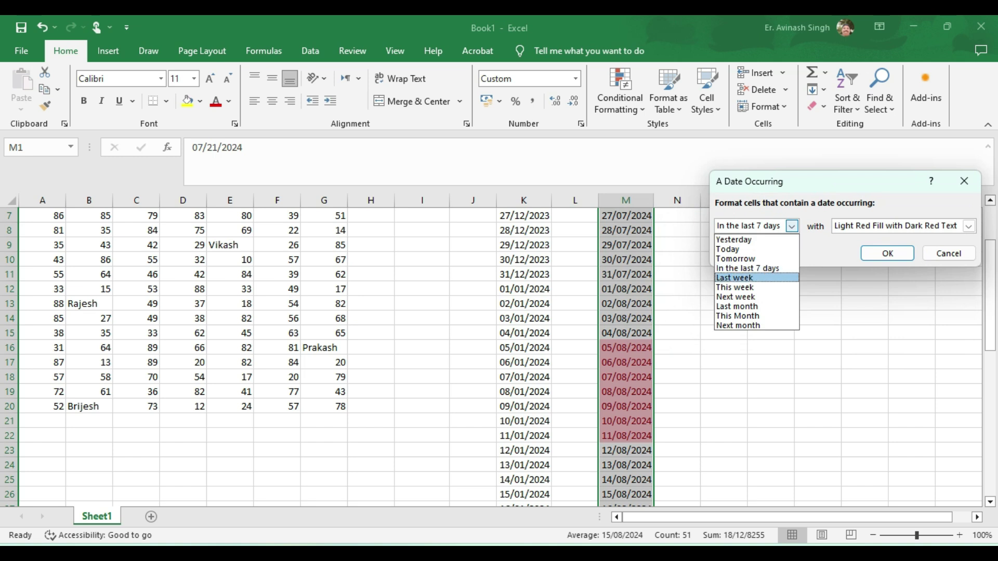
pyautogui.press('Return')
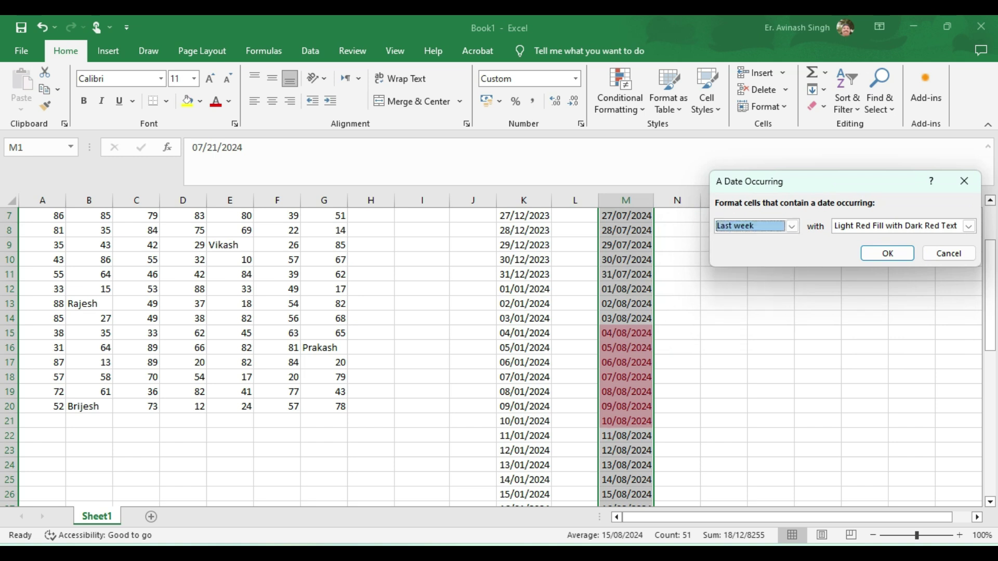
pyautogui.press('super+n')
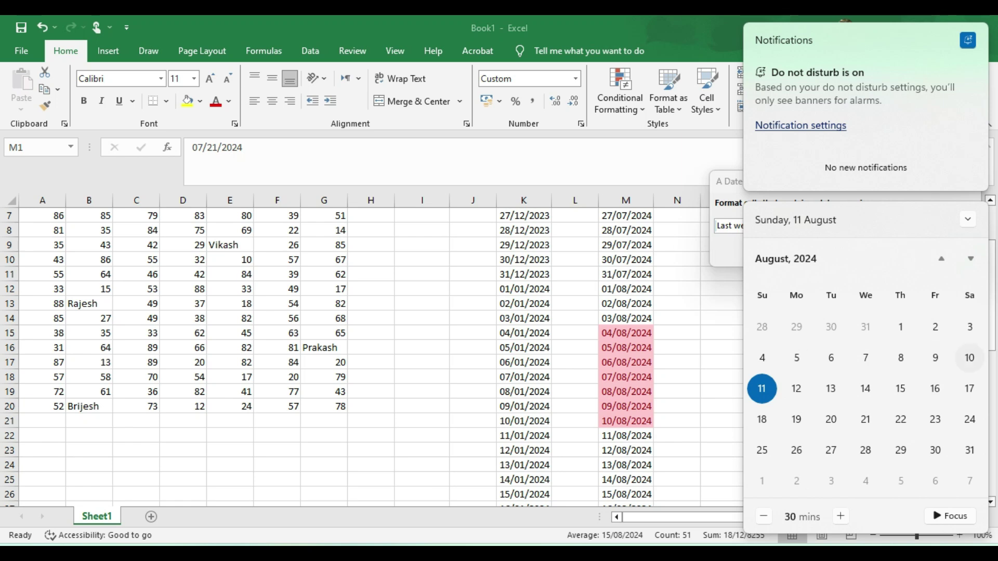
pyautogui.press('Escape')
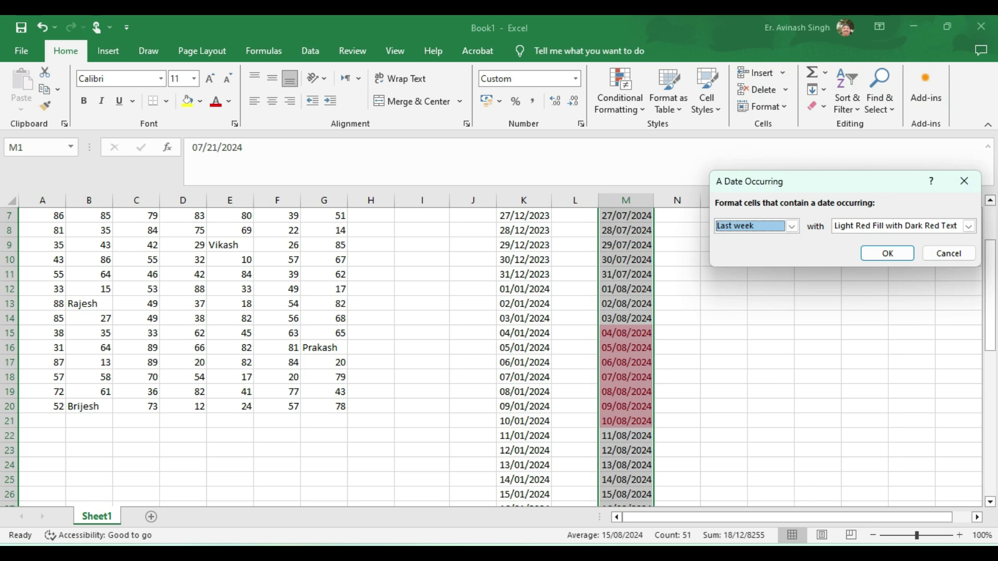
pyautogui.click(791, 226)
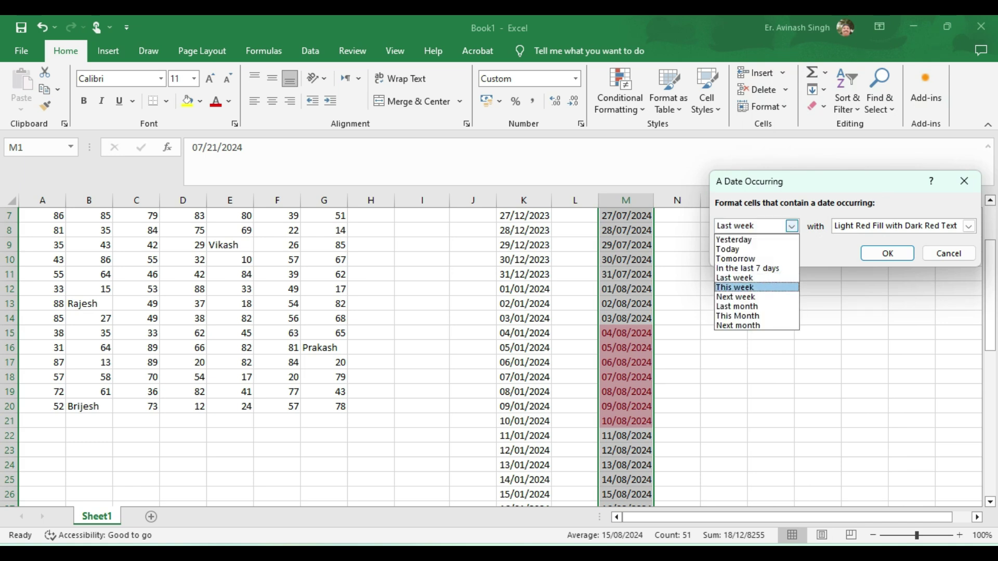
pyautogui.press('Return')
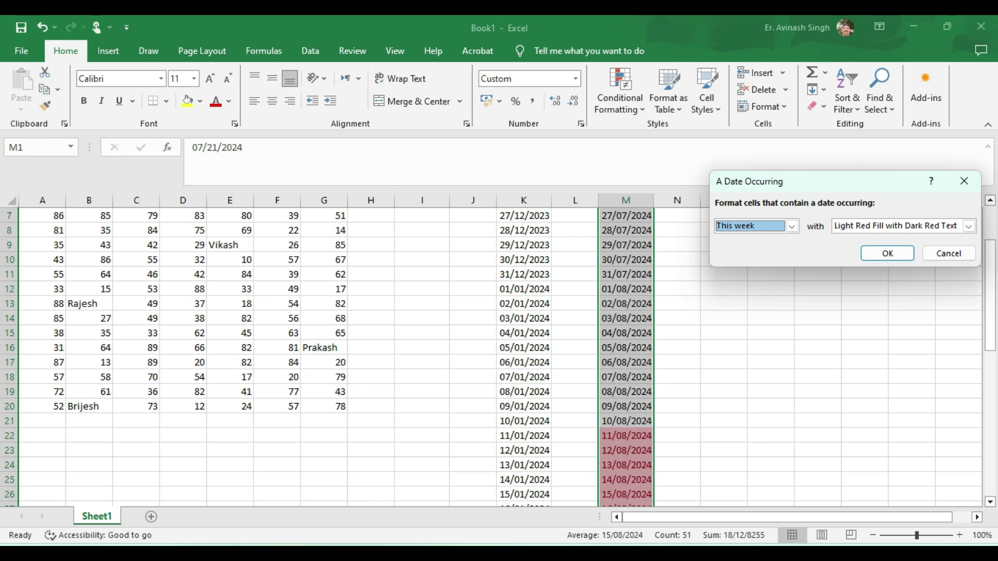
# Apply the Next week rule, highlighting 18/08/2024 to 24/08/2024 in light red
pyautogui.click(792, 226)
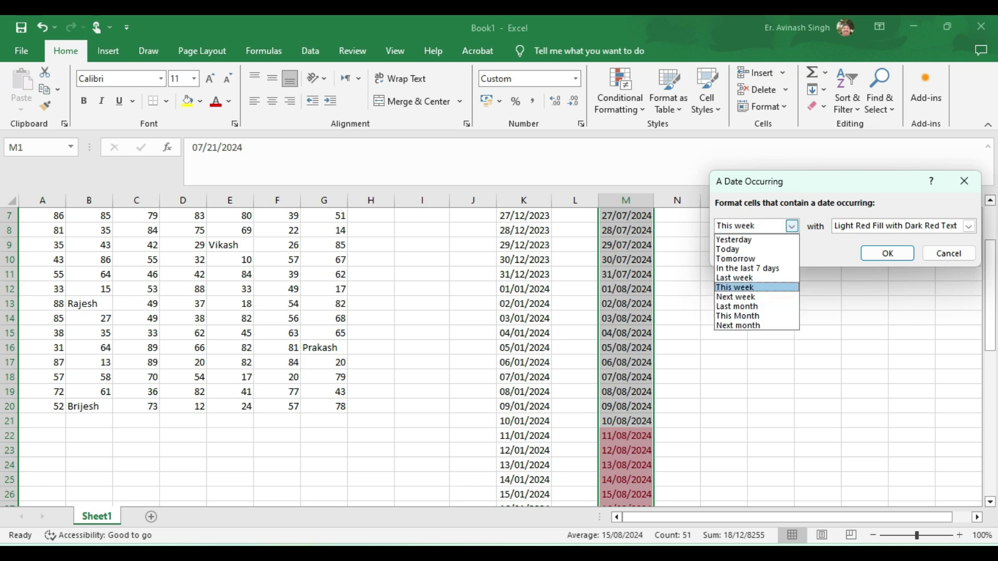
pyautogui.click(735, 297)
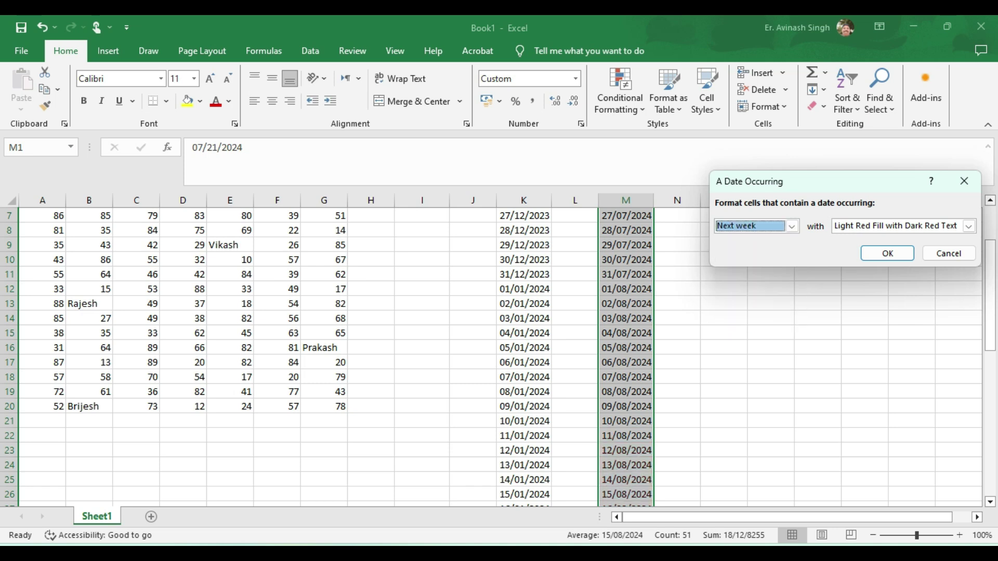
pyautogui.click(887, 253)
pyautogui.moveTo(990, 262); pyautogui.dragTo(990, 340)
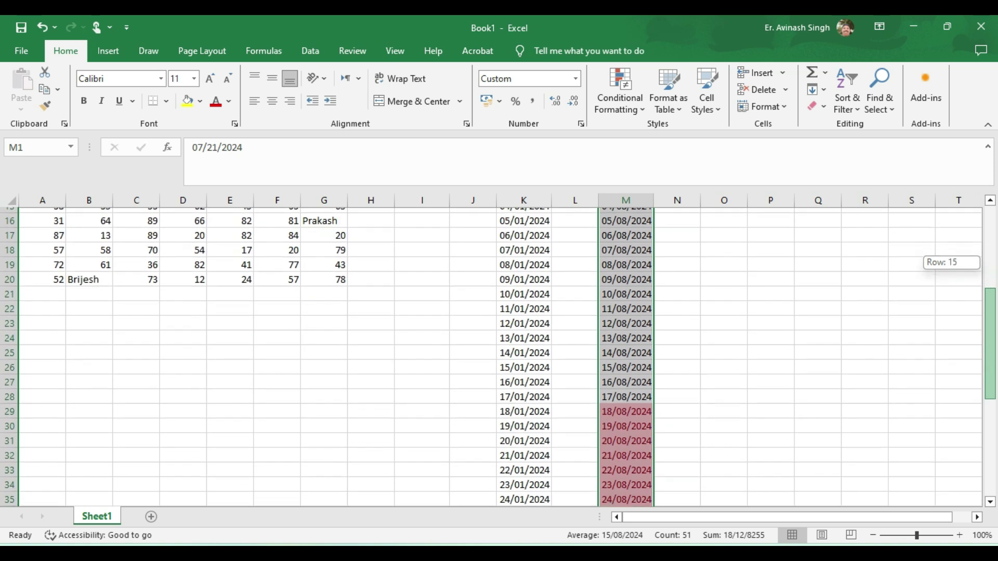
# Clear column M's rules, then apply a Last month date-occurring highlight
pyautogui.click(619, 91)
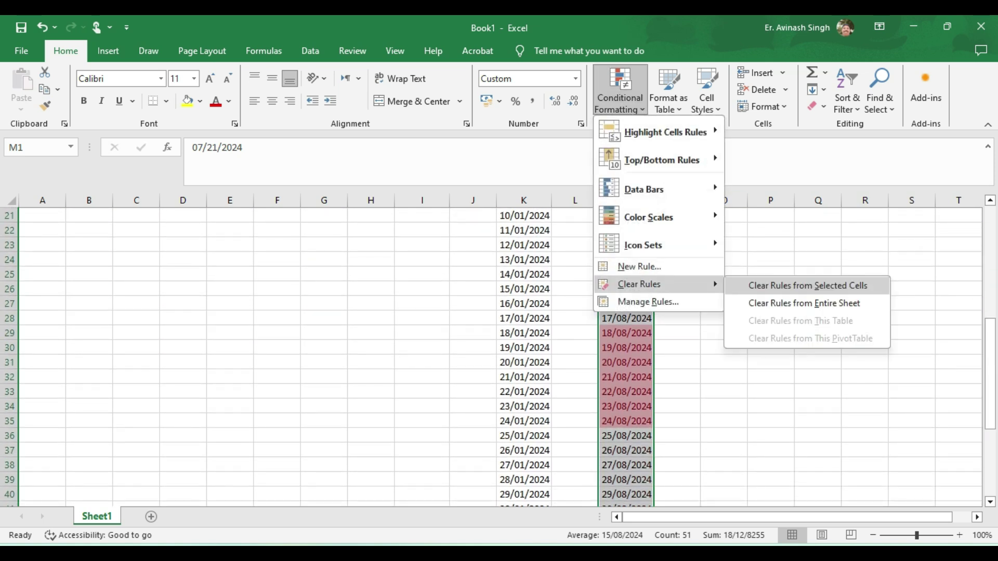
pyautogui.click(813, 284)
pyautogui.click(619, 91)
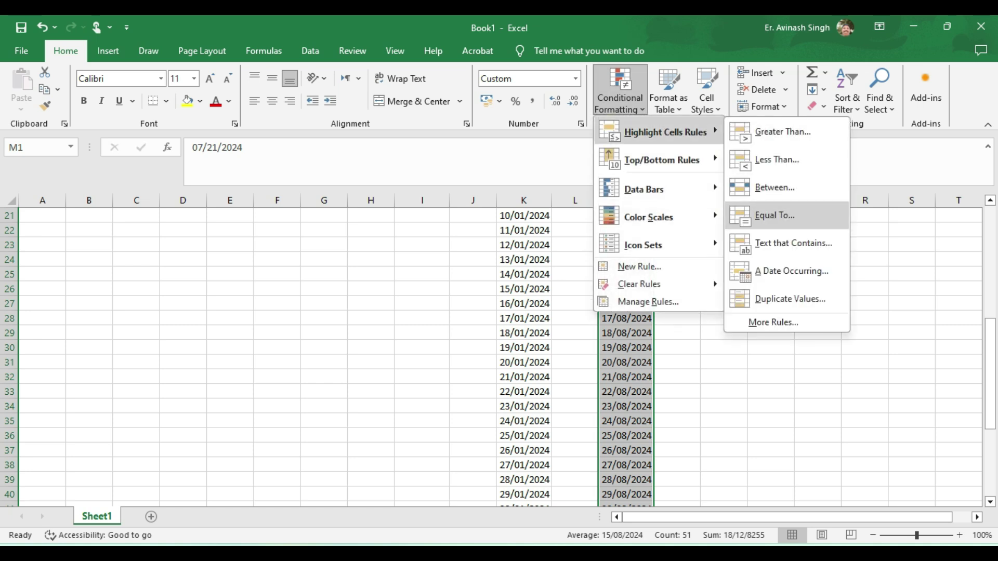
pyautogui.click(789, 271)
pyautogui.click(790, 226)
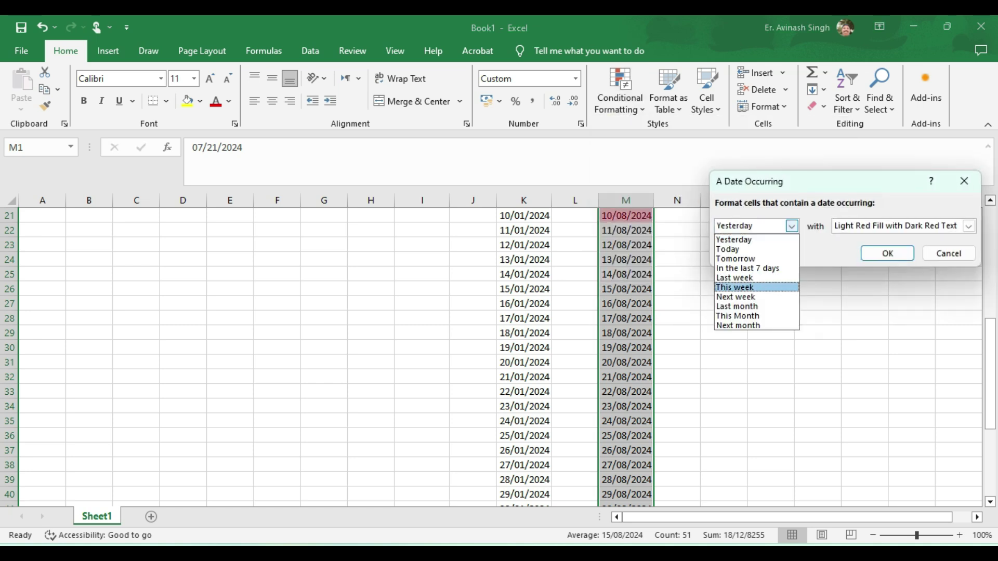
pyautogui.click(749, 306)
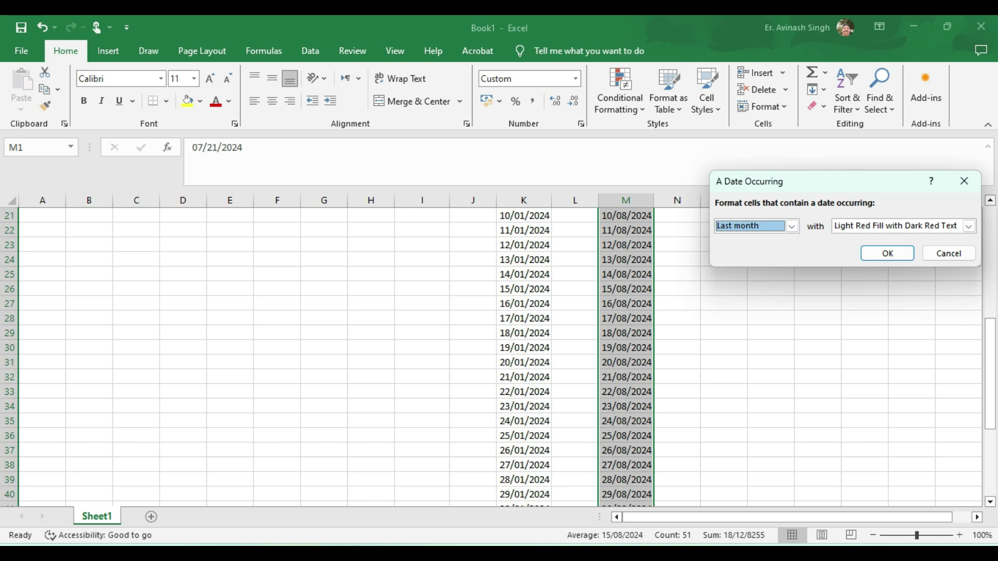
pyautogui.click(887, 253)
pyautogui.moveTo(990, 394); pyautogui.dragTo(990, 283)
# Clear that rule, preview This month and Next month, then cancel the date rule
pyautogui.click(620, 96)
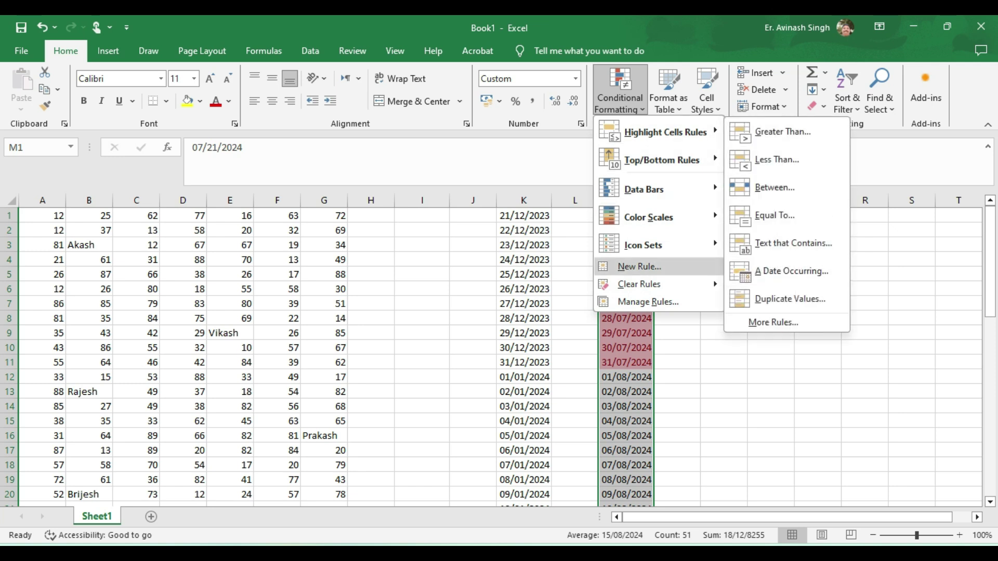
pyautogui.click(807, 285)
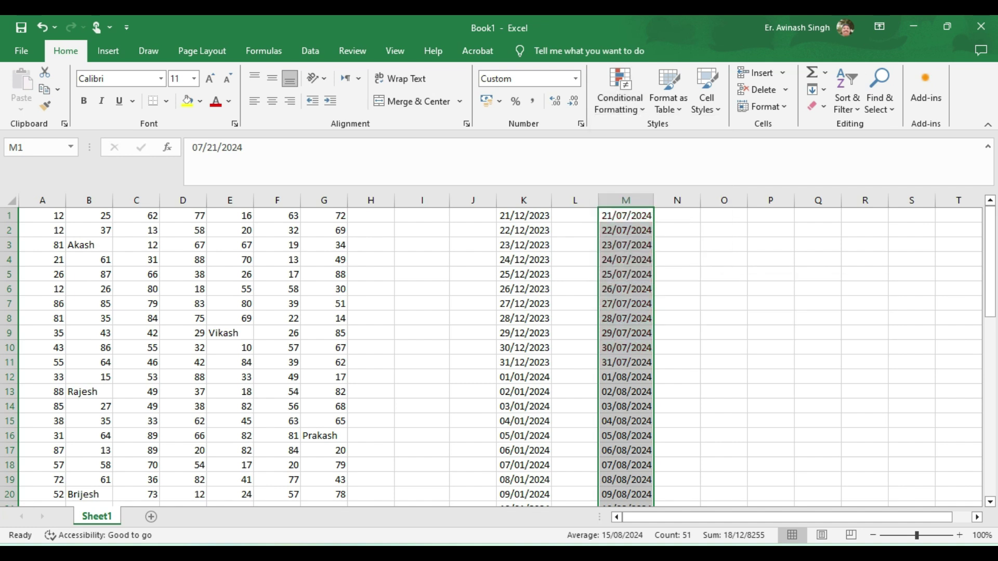
pyautogui.click(620, 96)
pyautogui.moveTo(664, 132)
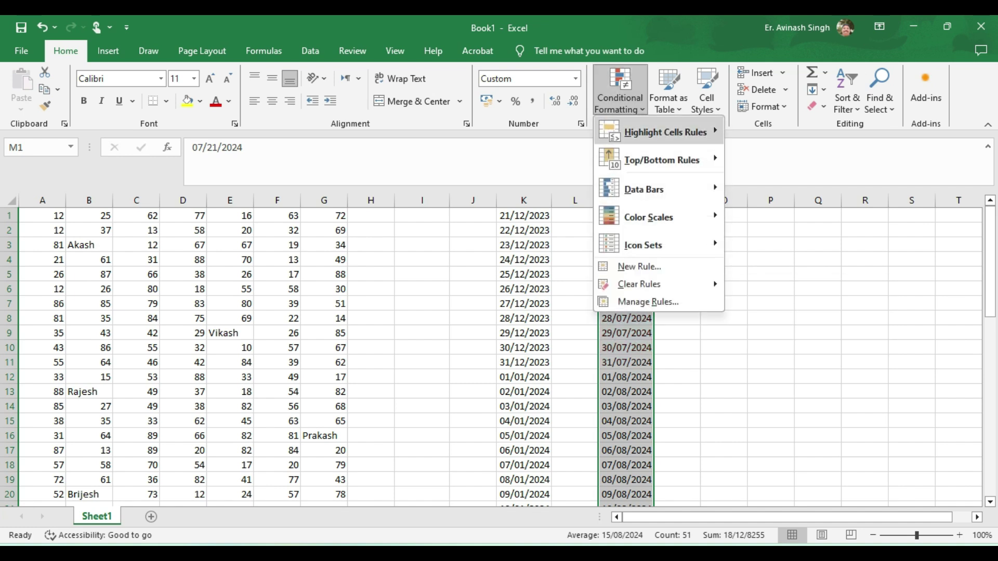
pyautogui.click(791, 271)
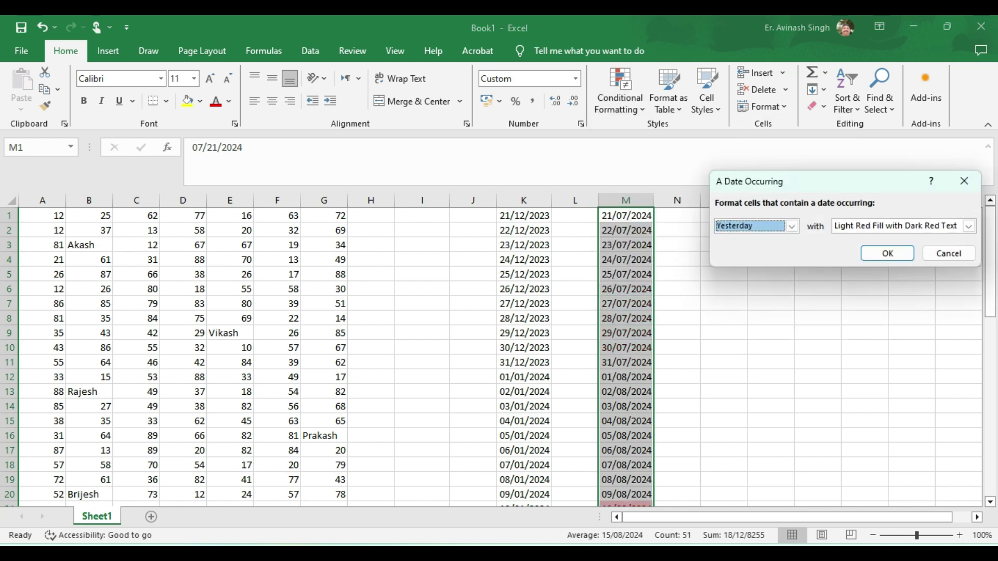
pyautogui.click(791, 226)
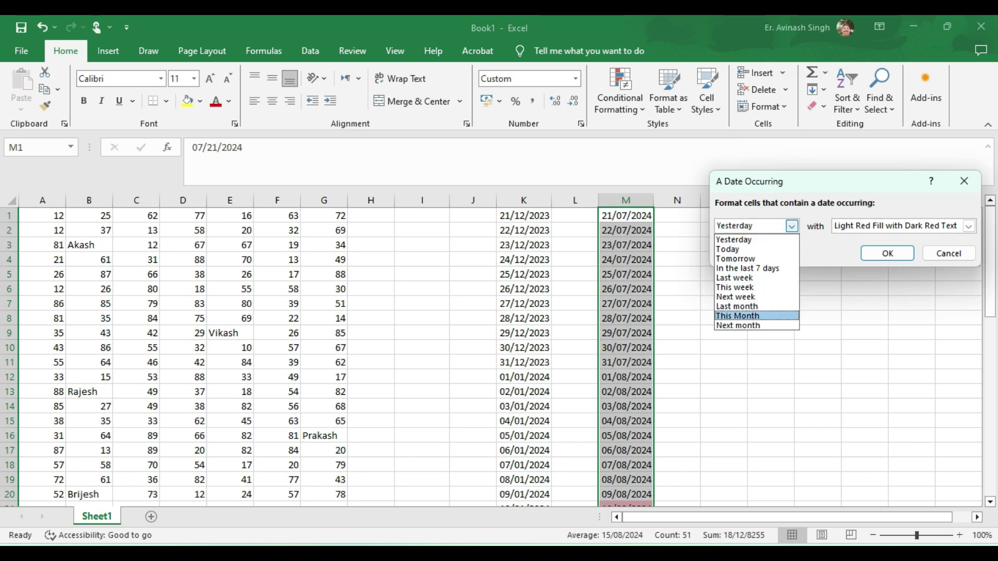
pyautogui.click(737, 316)
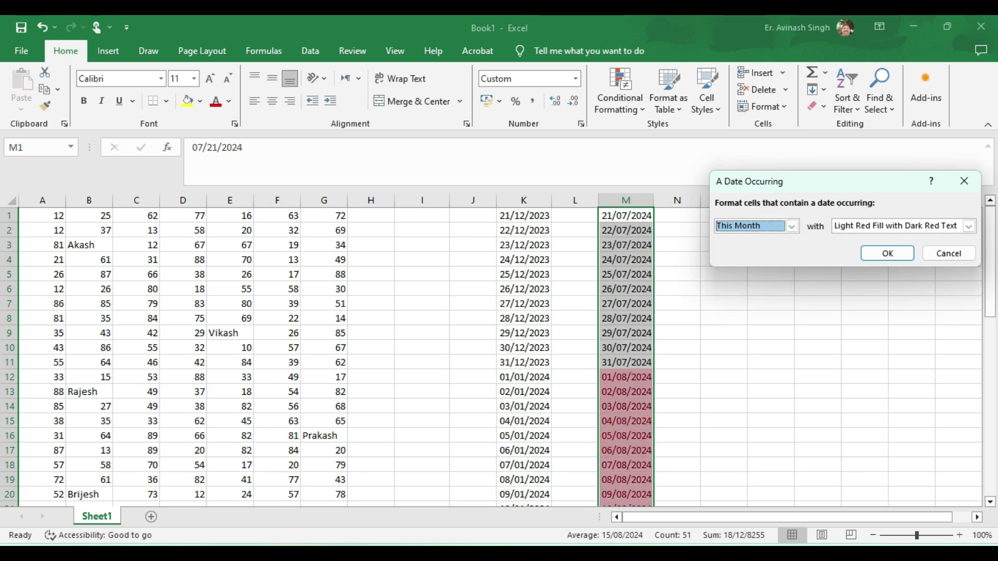
pyautogui.click(791, 226)
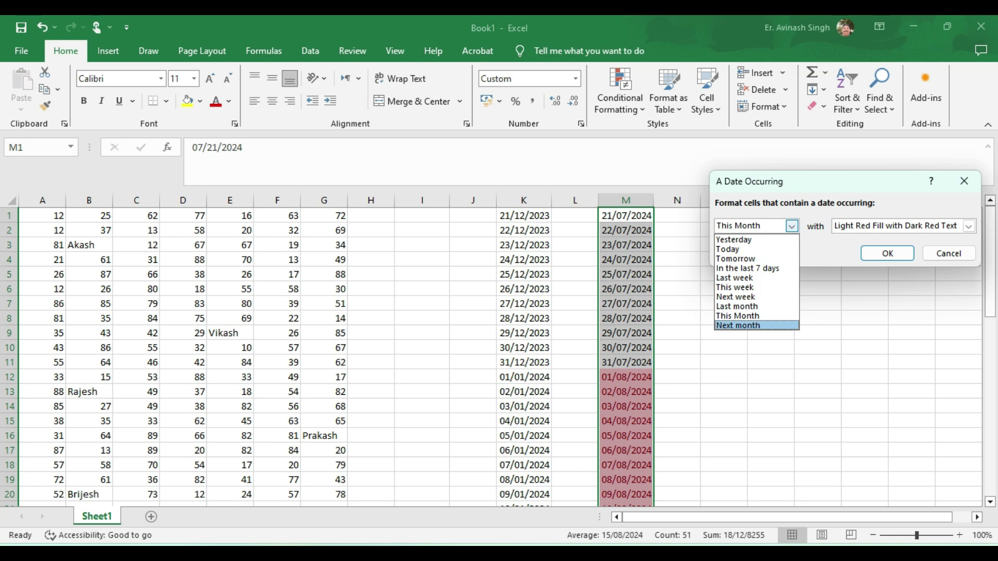
pyautogui.click(738, 326)
pyautogui.click(791, 226)
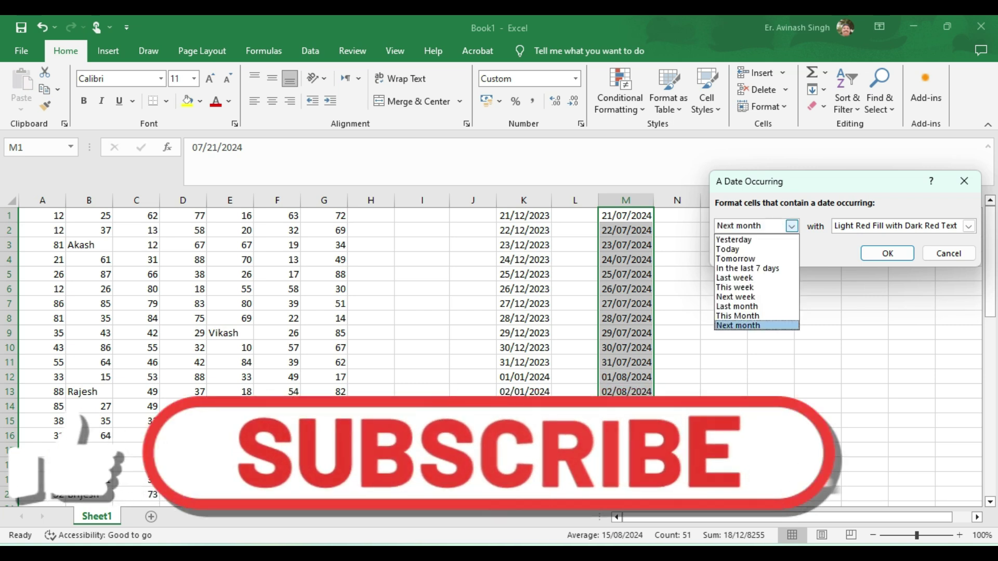
pyautogui.click(738, 325)
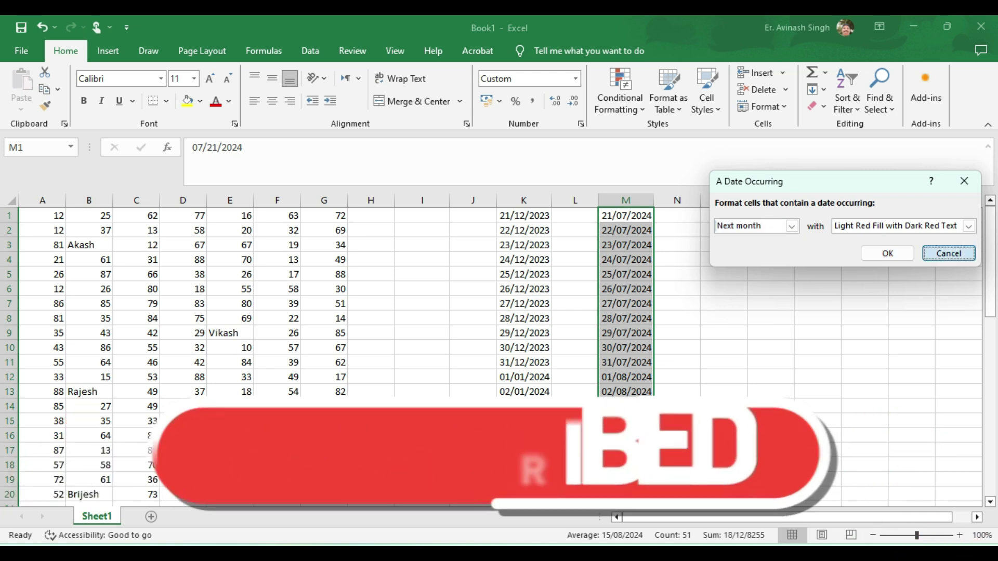
pyautogui.click(948, 253)
pyautogui.click(619, 91)
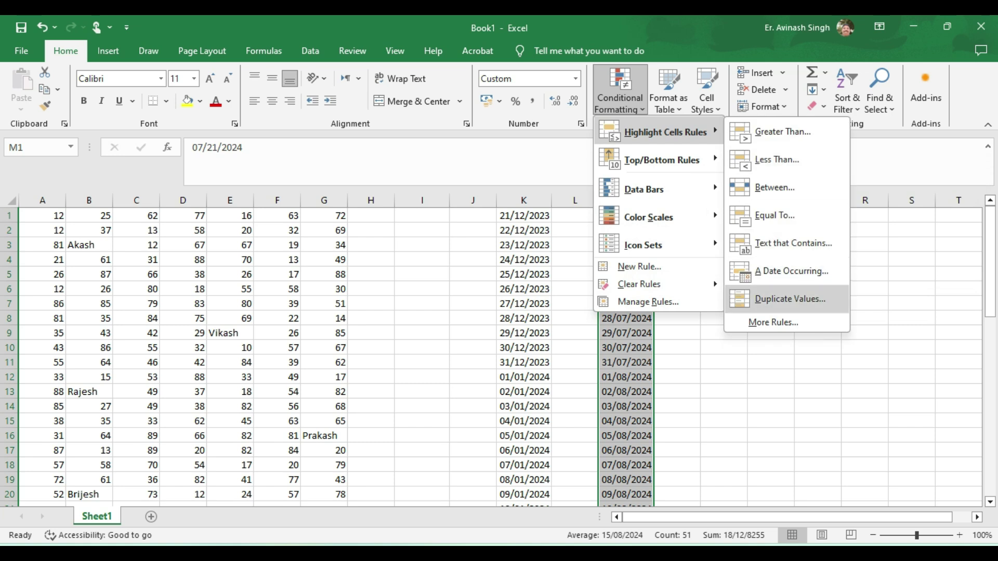
# Select A1:G20 and highlight its duplicate values with the default red formatting
pyautogui.press('Return')
pyautogui.moveTo(42, 215)
pyautogui.mouseDown()
pyautogui.moveTo(343, 479)
pyautogui.moveTo(344, 442)
pyautogui.mouseUp()
pyautogui.scroll(2, 344, 442)
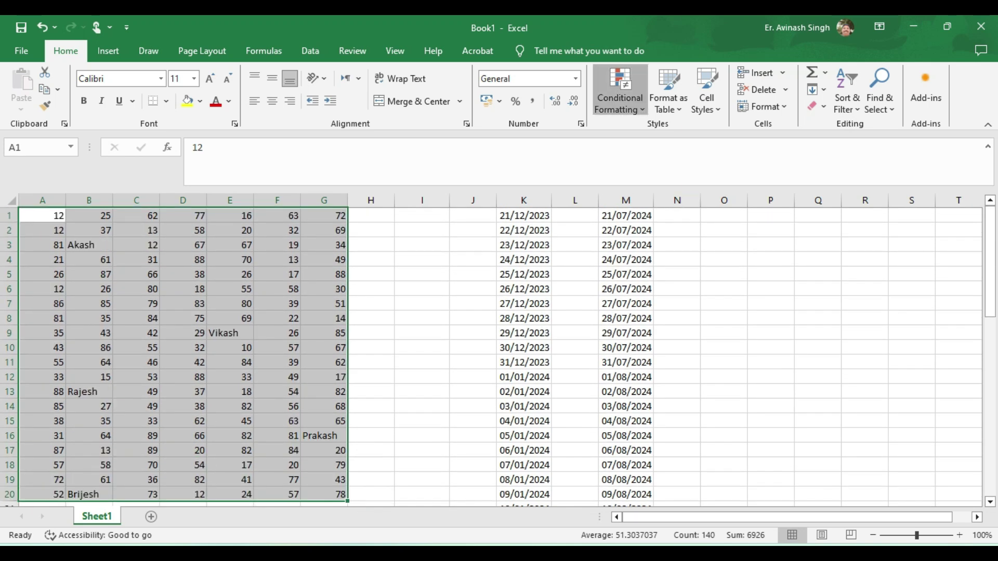
pyautogui.click(619, 94)
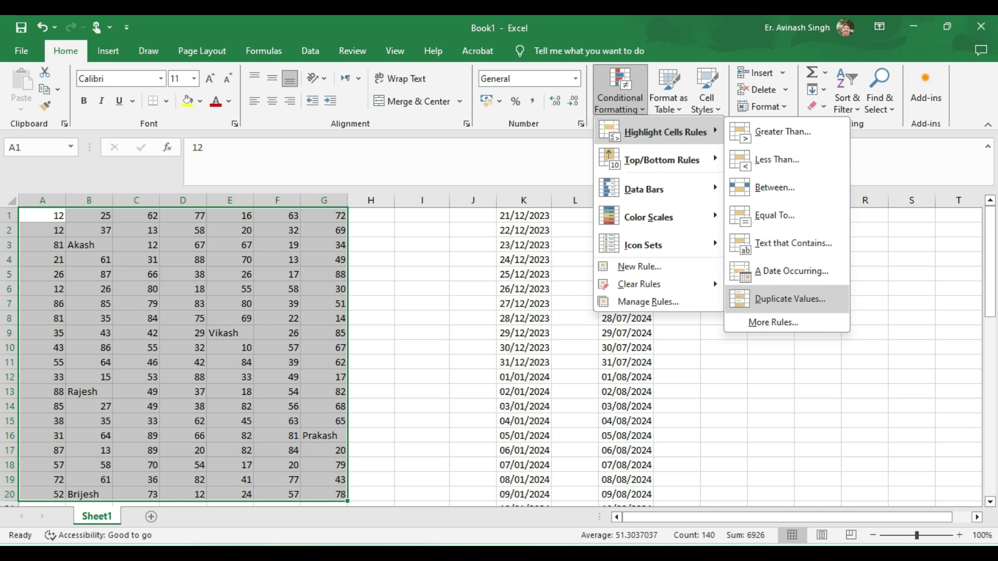
pyautogui.click(789, 298)
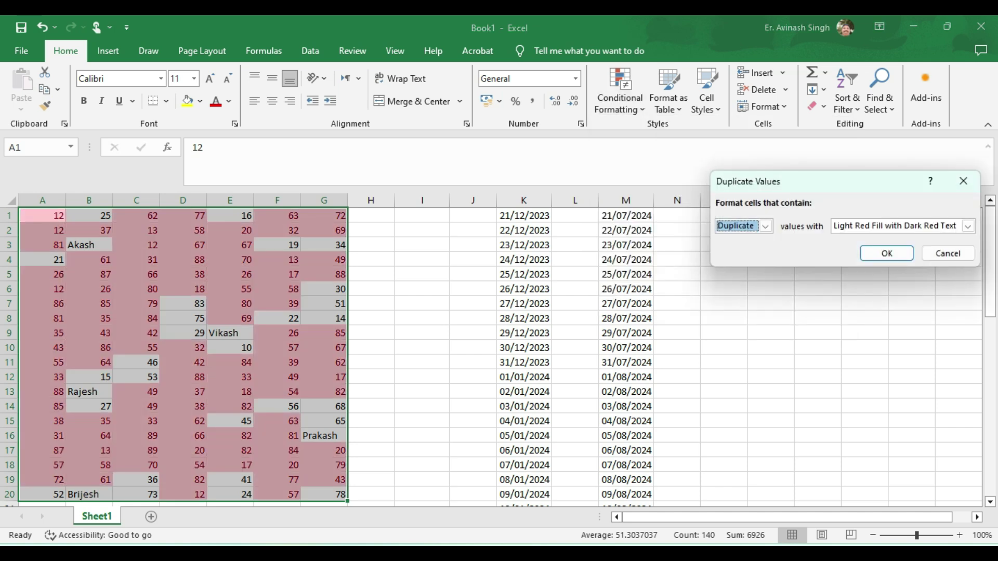
pyautogui.click(886, 253)
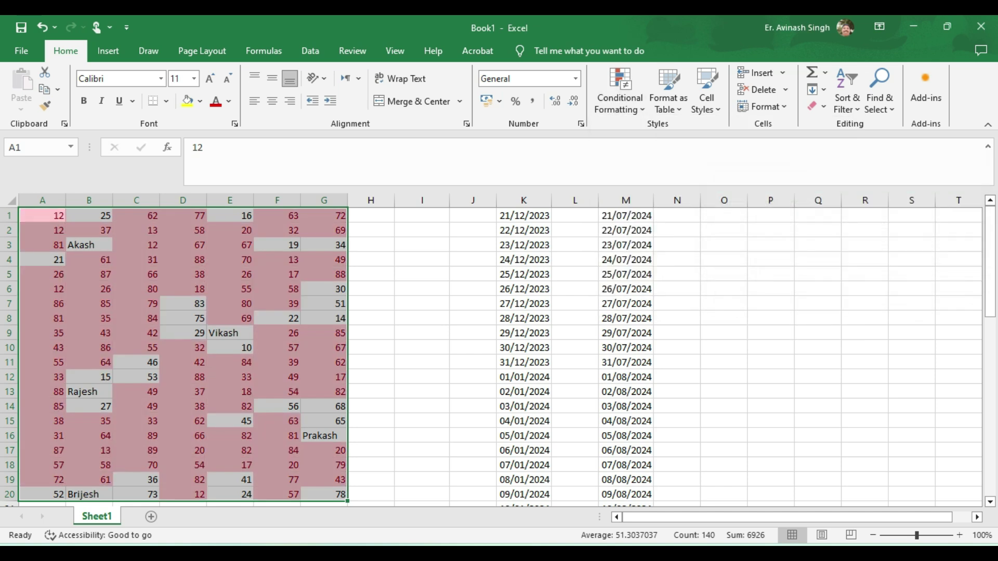
pyautogui.scroll(-3, 491, 357)
pyautogui.scroll(3, 491, 357)
# Preview a Unique values rule, cancel it, and clear the rules from A1:G20
pyautogui.click(620, 93)
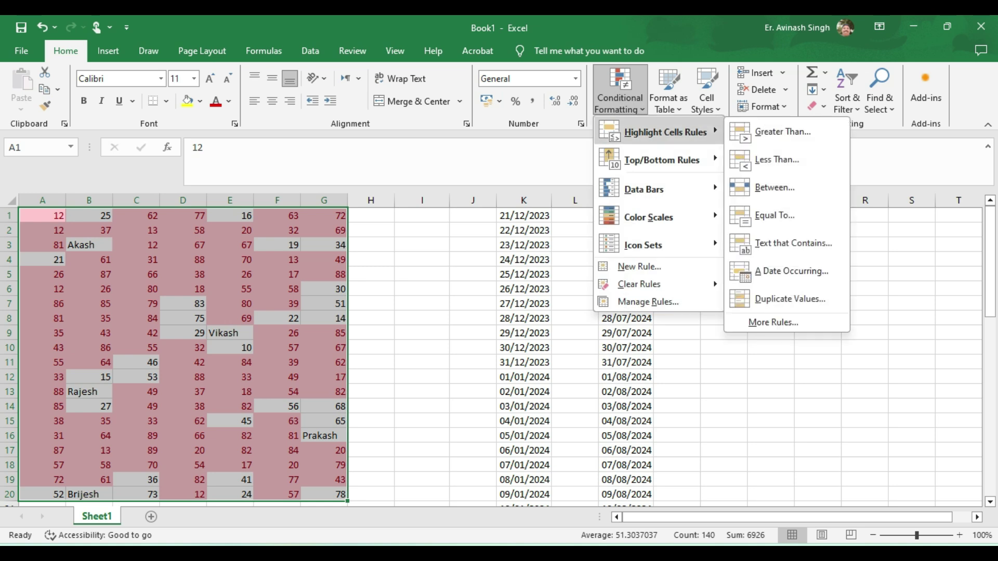
pyautogui.click(790, 299)
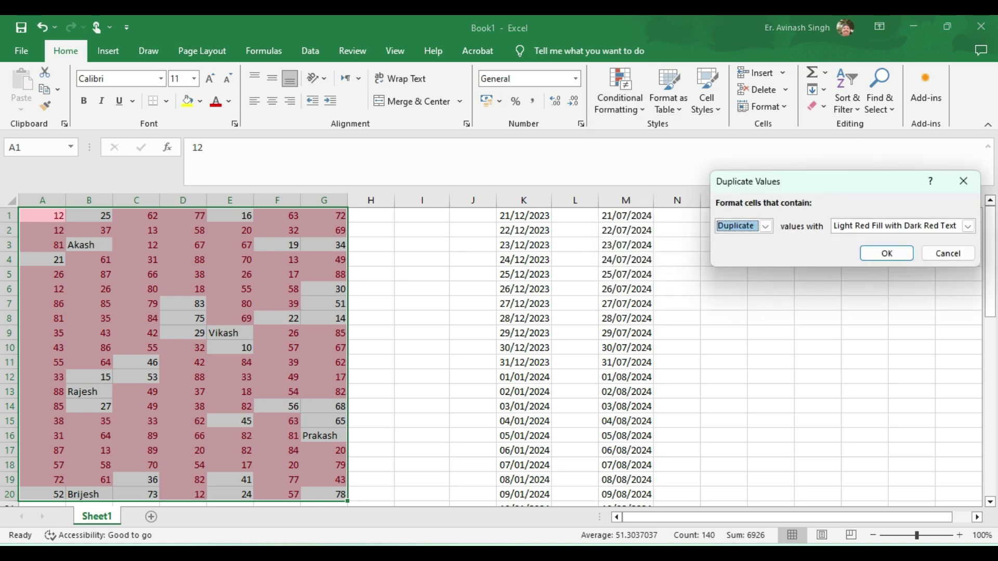
pyautogui.click(765, 225)
pyautogui.click(735, 248)
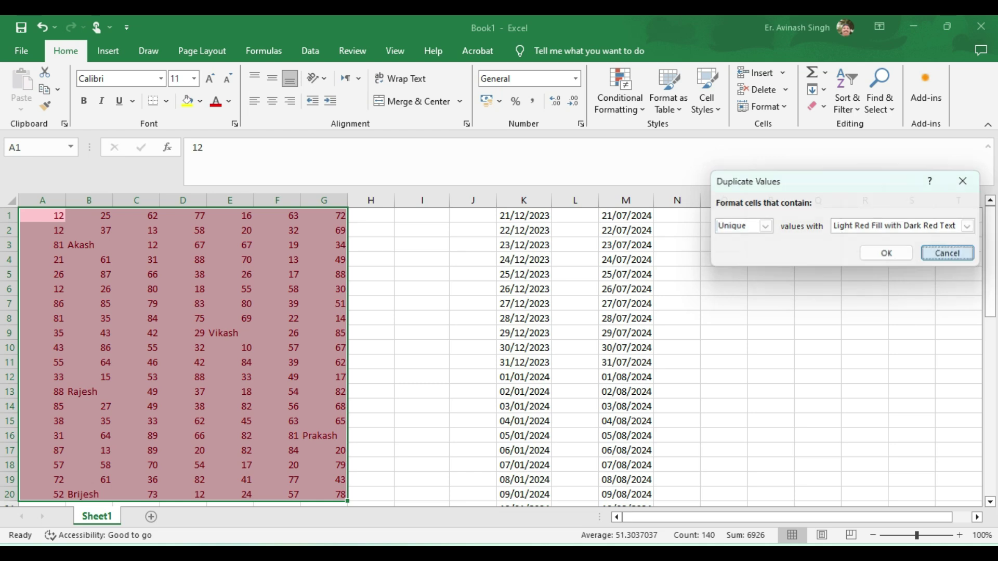
pyautogui.click(948, 253)
pyautogui.click(620, 91)
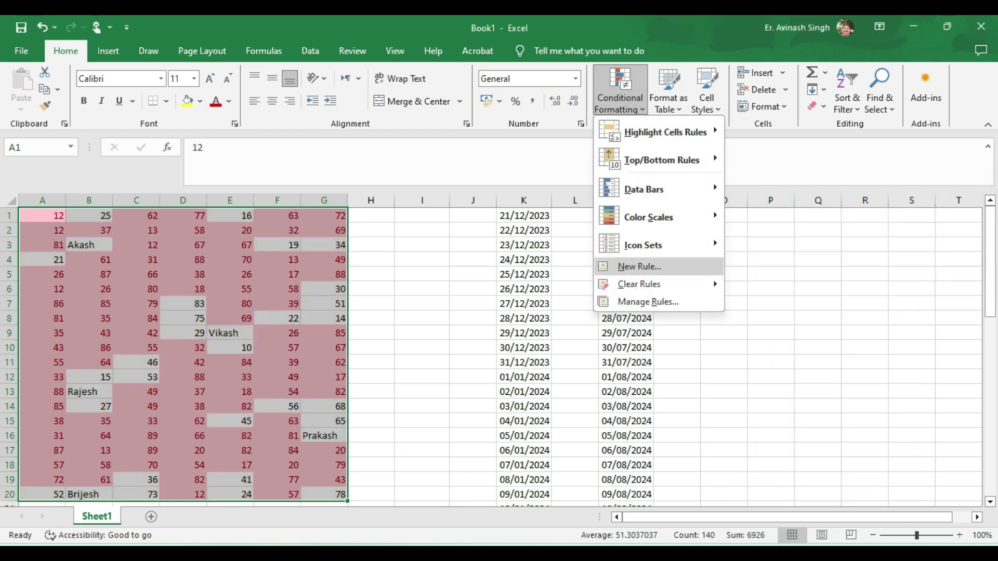
pyautogui.click(795, 285)
# Apply a Unique values rule giving single-occurrence values light red fill with dark red text
pyautogui.click(619, 91)
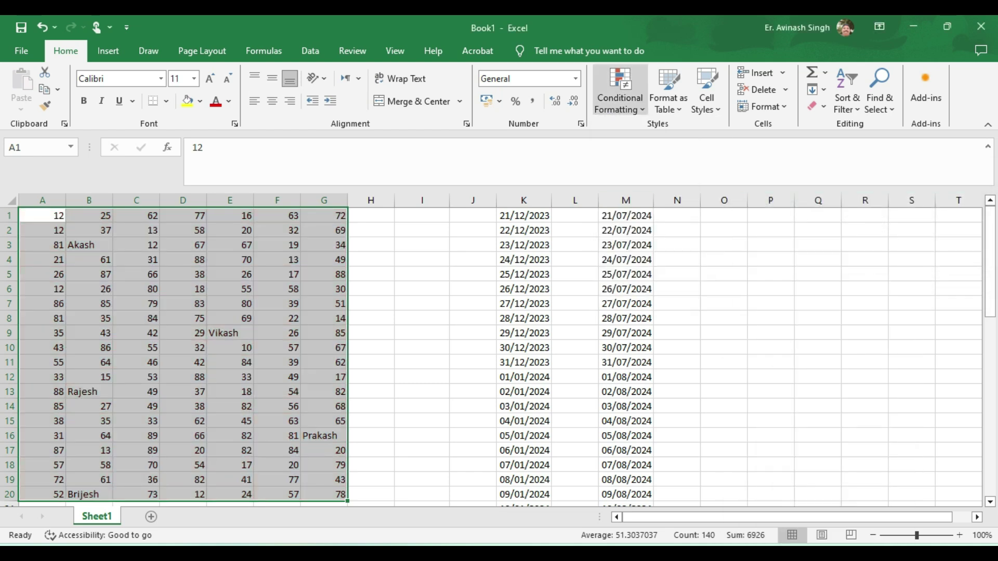
pyautogui.click(790, 299)
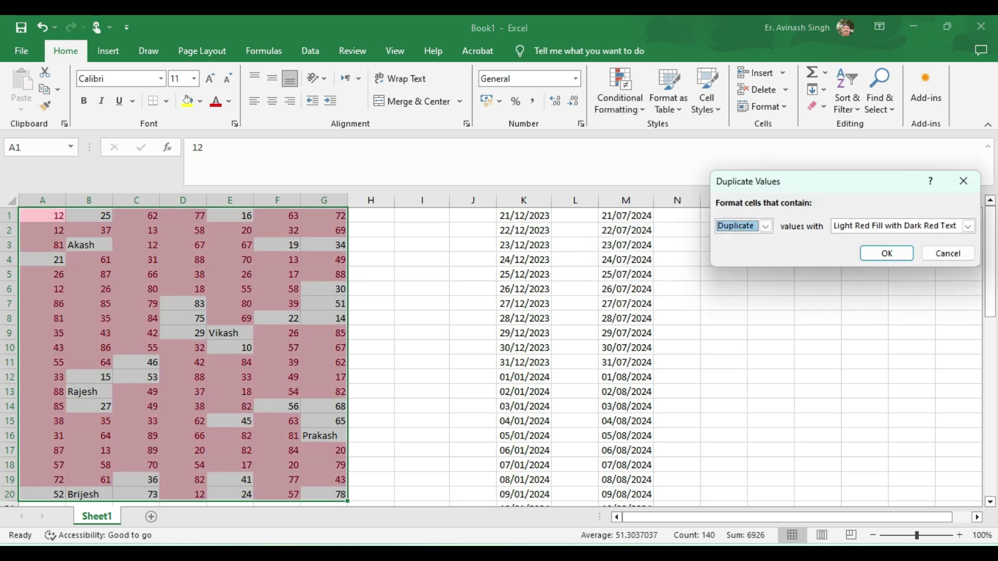
pyautogui.click(765, 226)
pyautogui.click(743, 249)
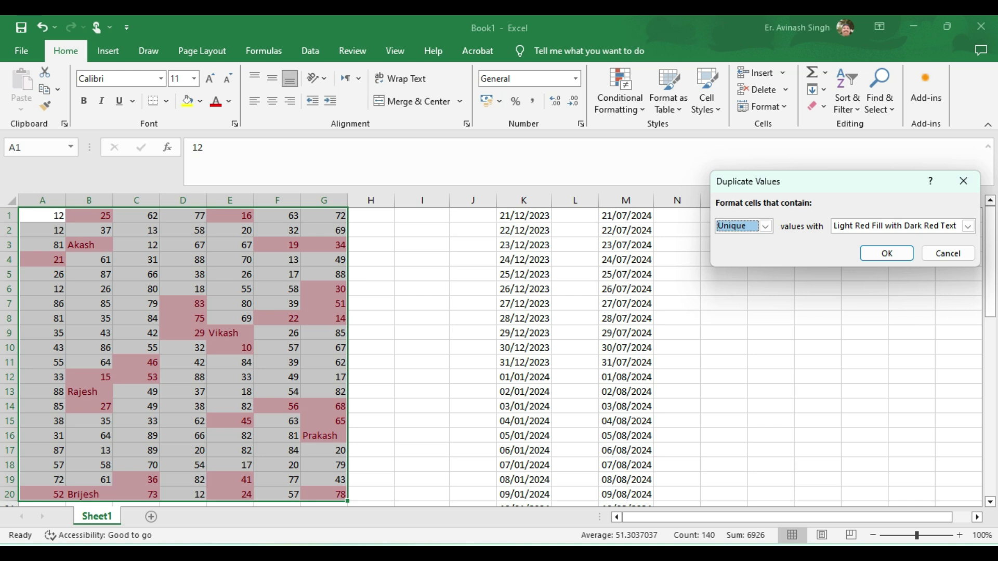
pyautogui.click(886, 253)
pyautogui.scroll(-2, 208, 354)
pyautogui.scroll(2, 207, 354)
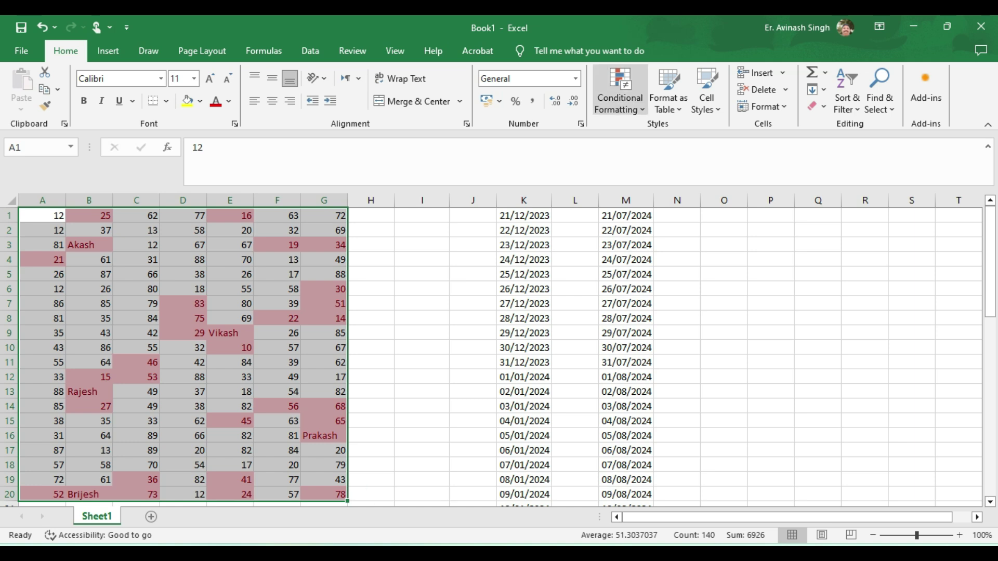
pyautogui.click(619, 91)
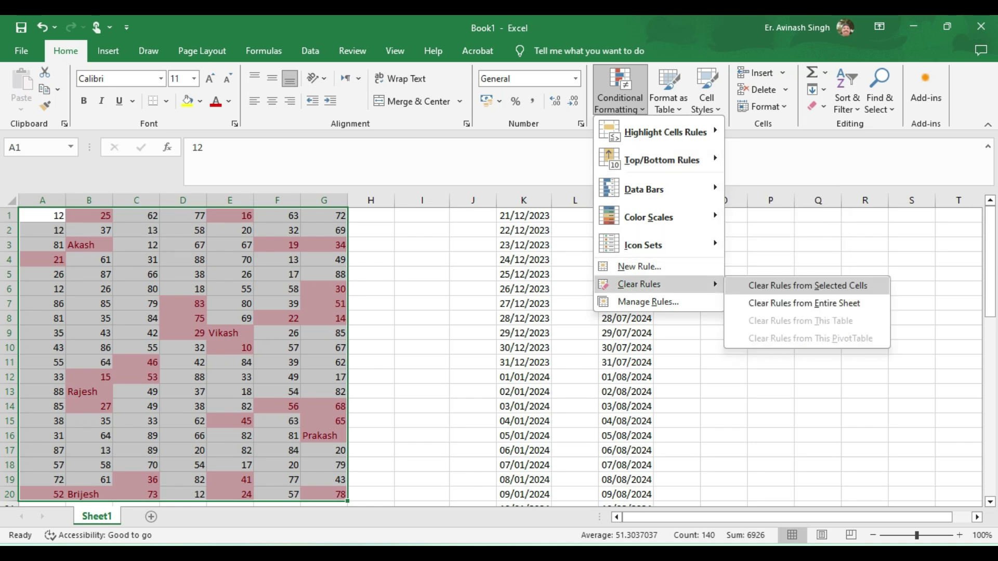
# Clear A1:G20's rules, then preview a Top 5 items rule and cancel it
pyautogui.click(790, 283)
pyautogui.click(620, 94)
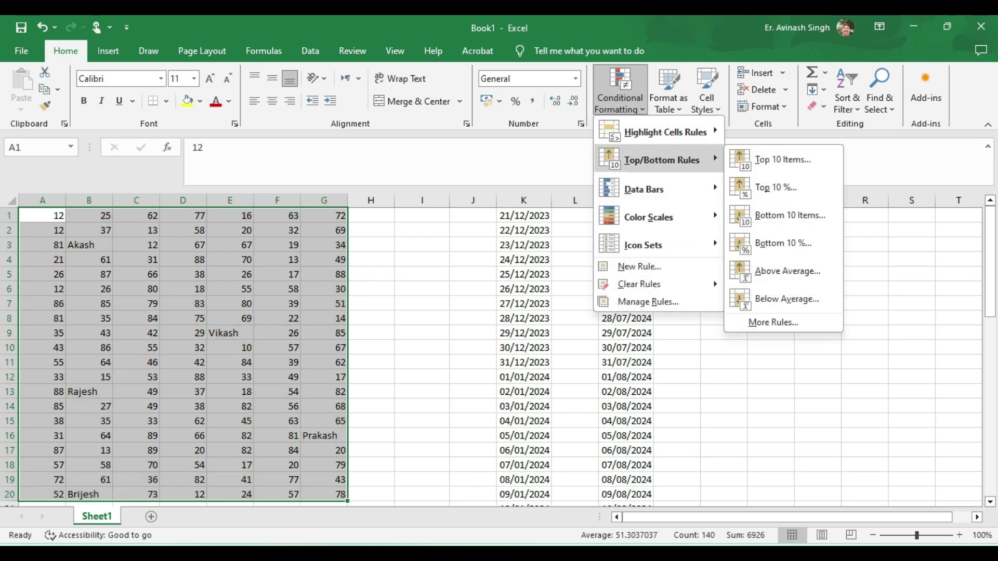
pyautogui.click(782, 160)
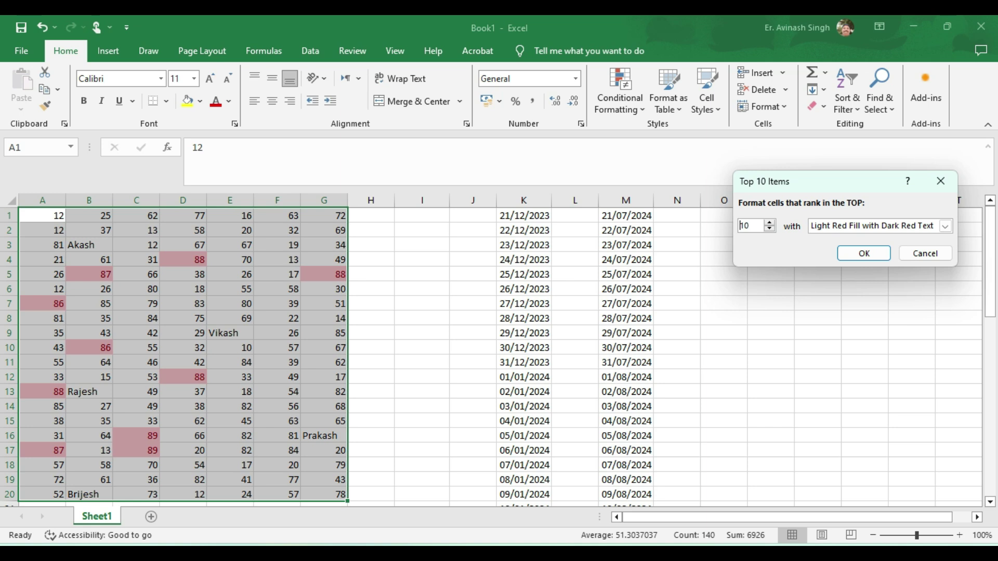
pyautogui.hotkey('shift', 'Left')
pyautogui.hotkey('shift', 'Left')
pyautogui.write('5')
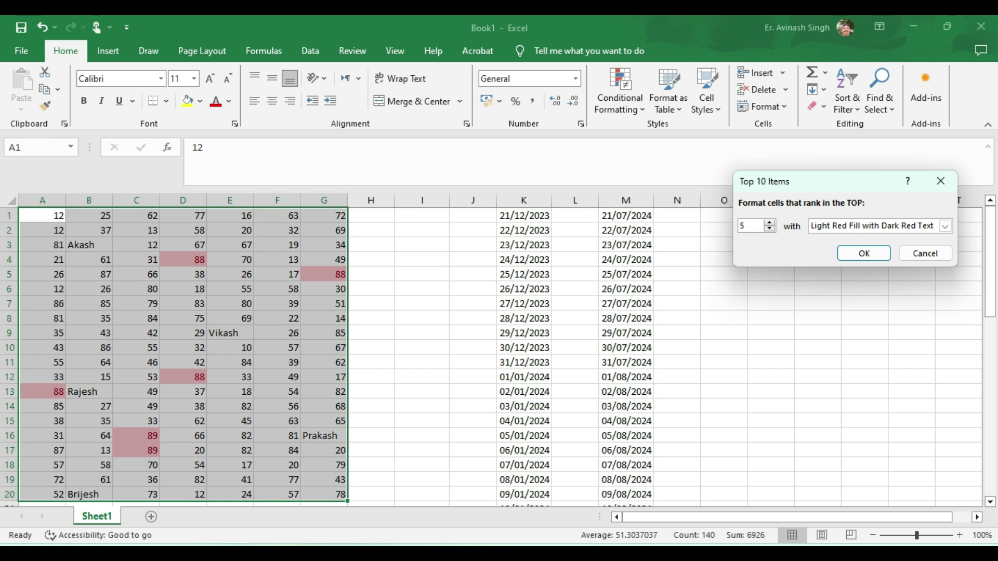
pyautogui.click(940, 181)
pyautogui.click(619, 97)
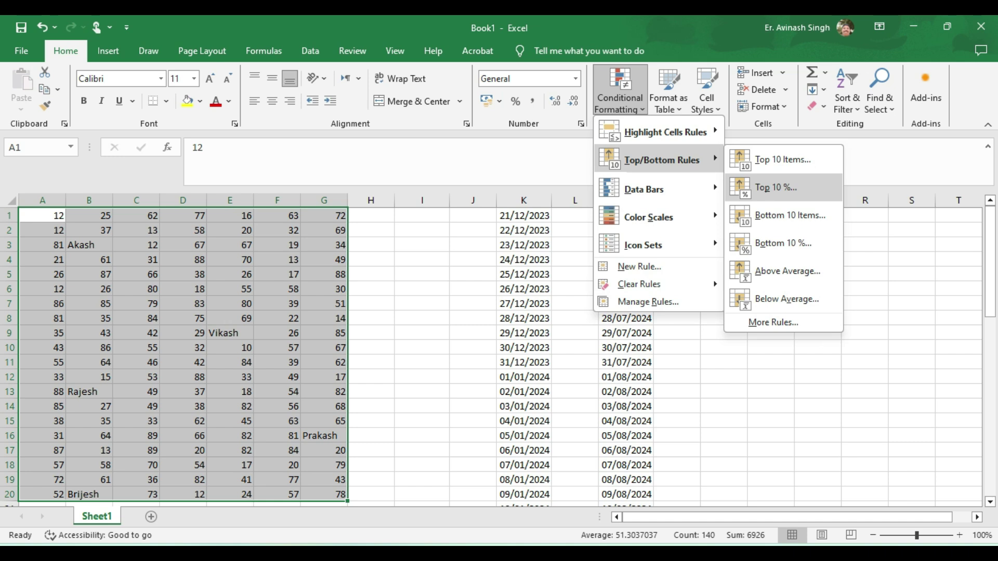
pyautogui.click(775, 187)
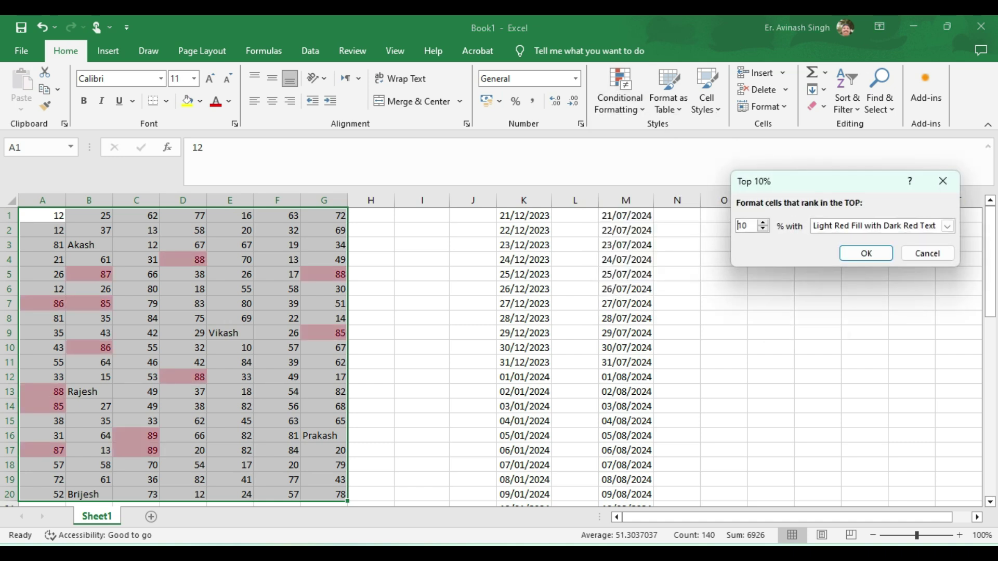
pyautogui.hotkey('shift', 'End')
pyautogui.write('5')
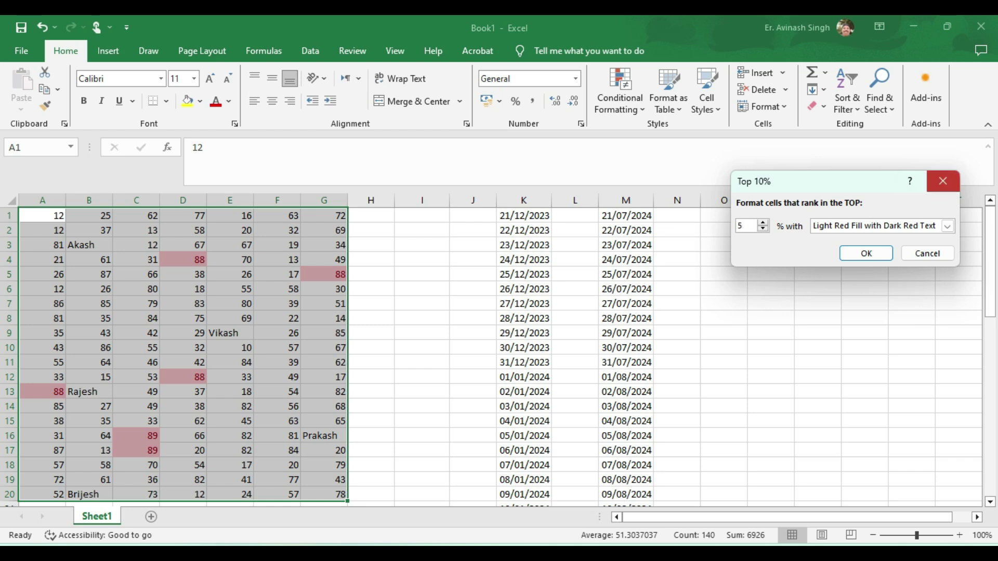
pyautogui.click(942, 181)
pyautogui.click(619, 91)
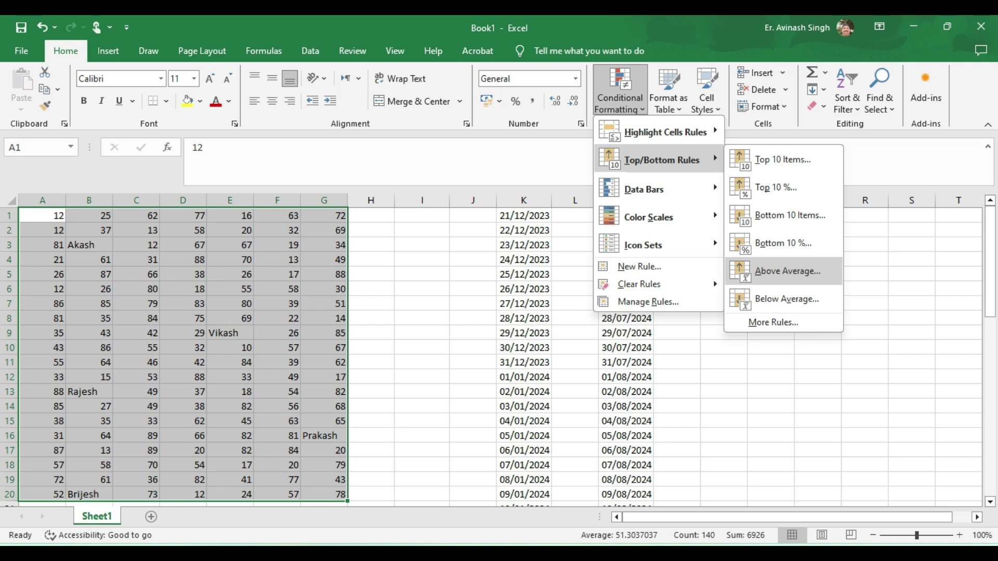
pyautogui.click(787, 271)
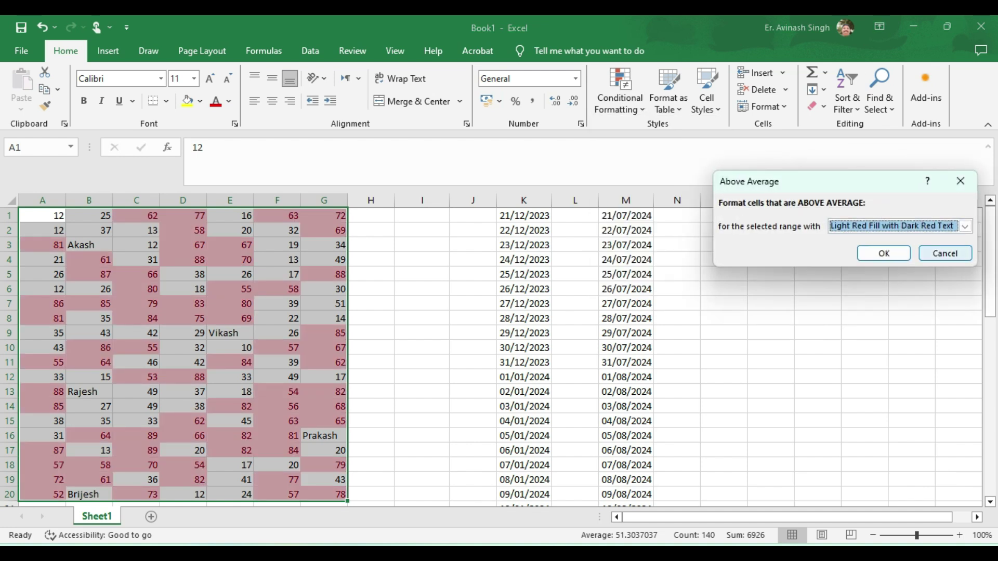
pyautogui.click(944, 253)
pyautogui.click(620, 91)
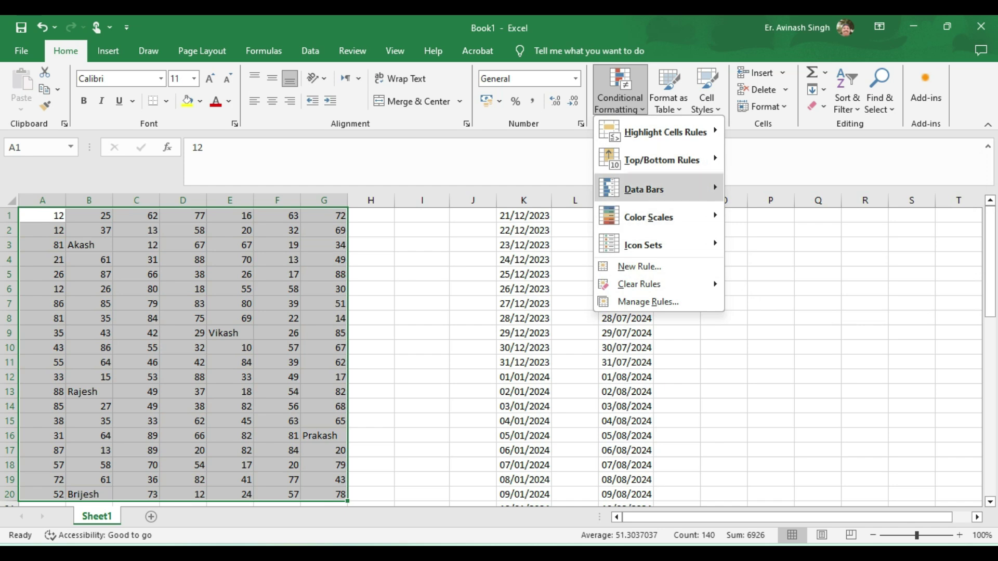
pyautogui.moveTo(660, 160)
pyautogui.click(786, 299)
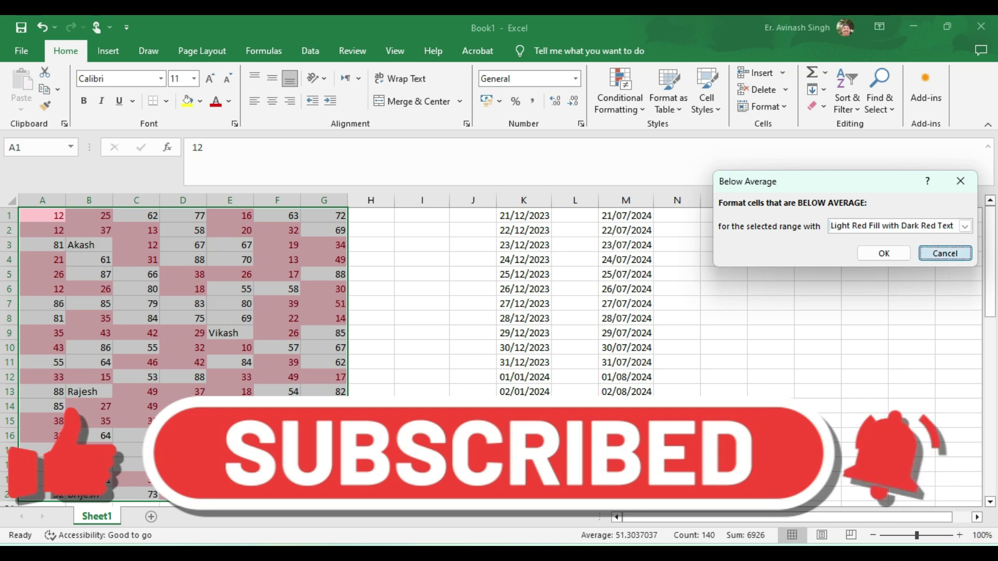
pyautogui.click(944, 253)
pyautogui.click(619, 91)
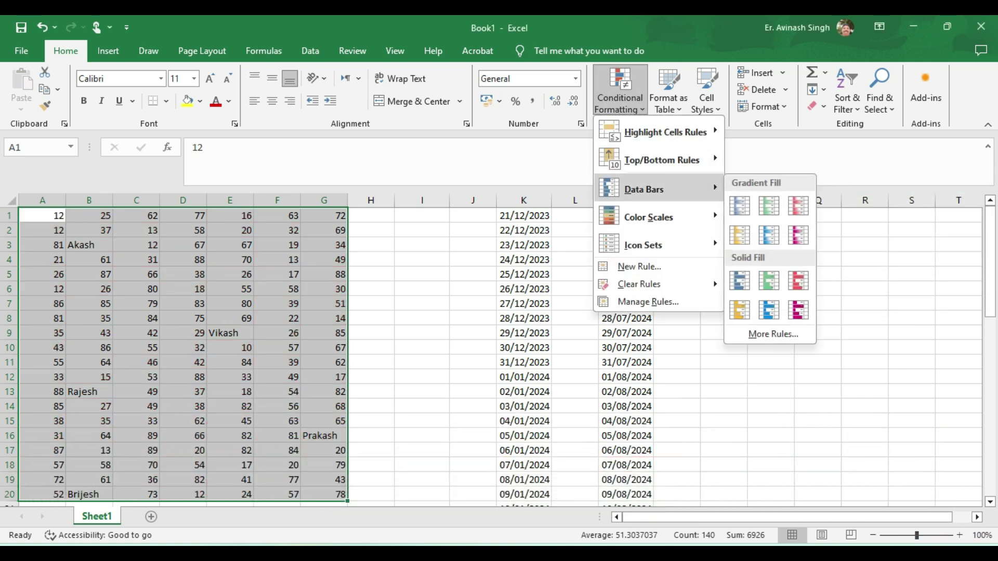
pyautogui.click(42, 230)
pyautogui.click(42, 229)
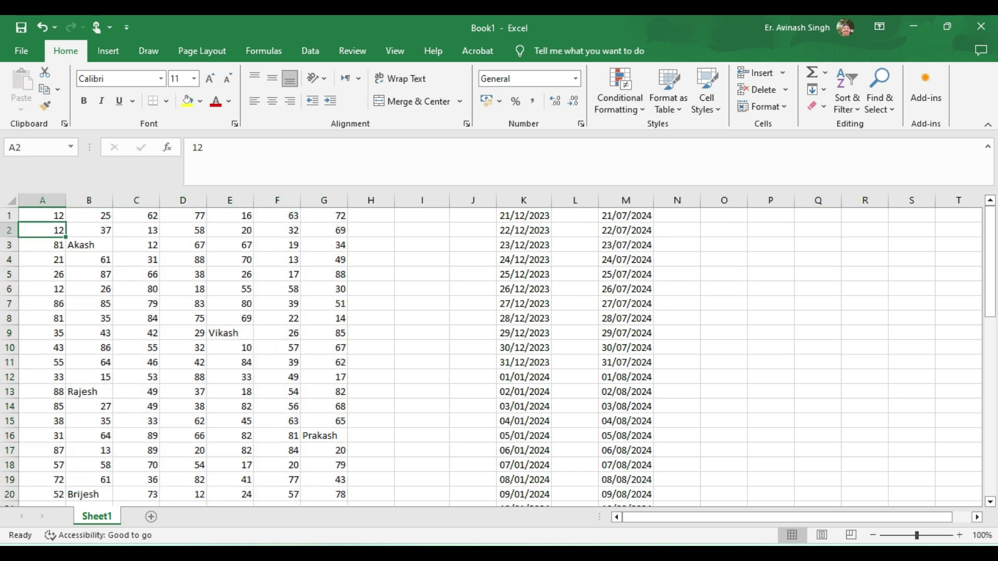
# Copy the numbers in C1:C20 into P1:P20 and widen column P
pyautogui.moveTo(136, 216)
pyautogui.mouseDown()
pyautogui.moveTo(136, 395)
pyautogui.moveTo(158, 385)
pyautogui.mouseUp()
pyautogui.hotkey('ctrl', 'c')
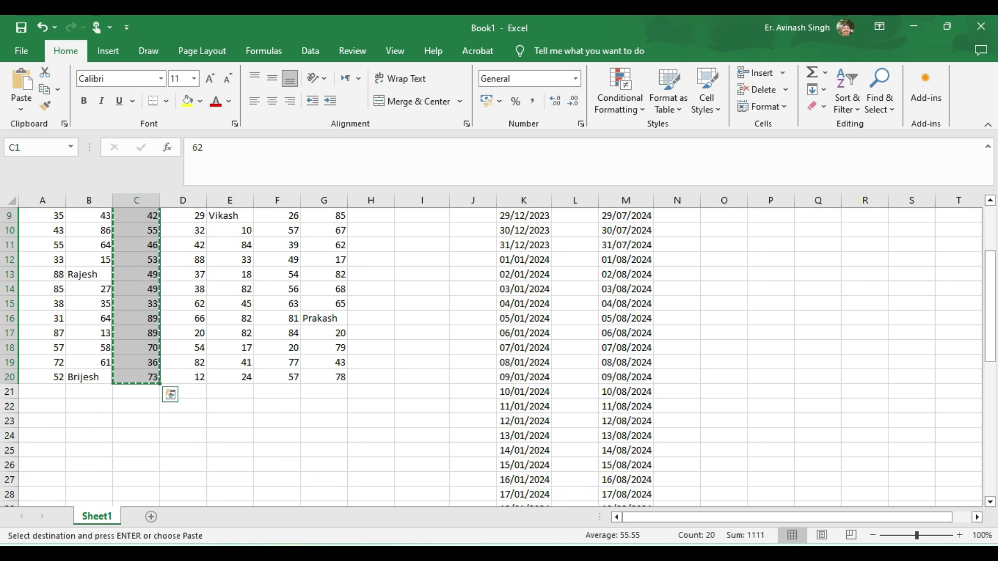
pyautogui.scroll(3, 159, 384)
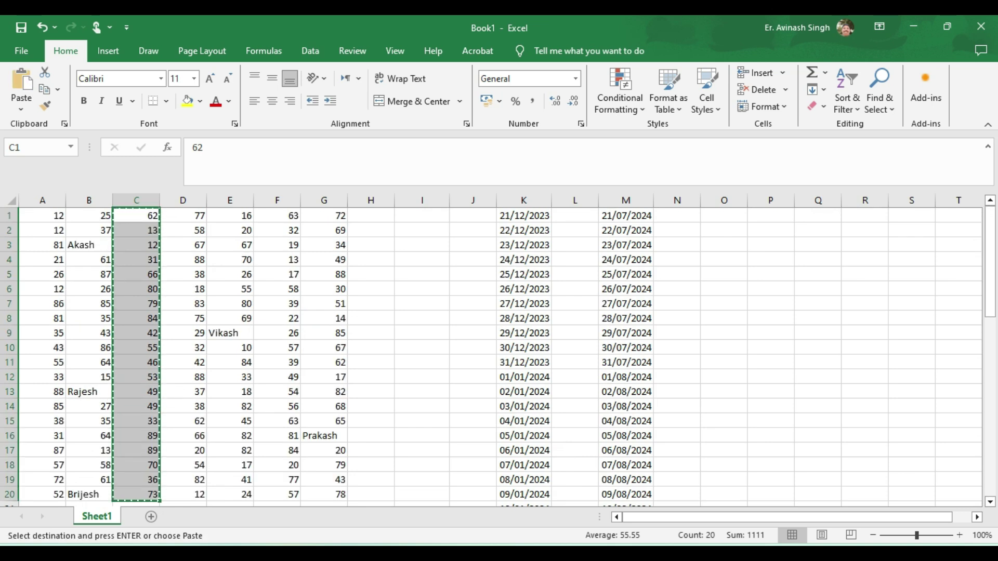
pyautogui.click(771, 215)
pyautogui.hotkey('ctrl', 'v')
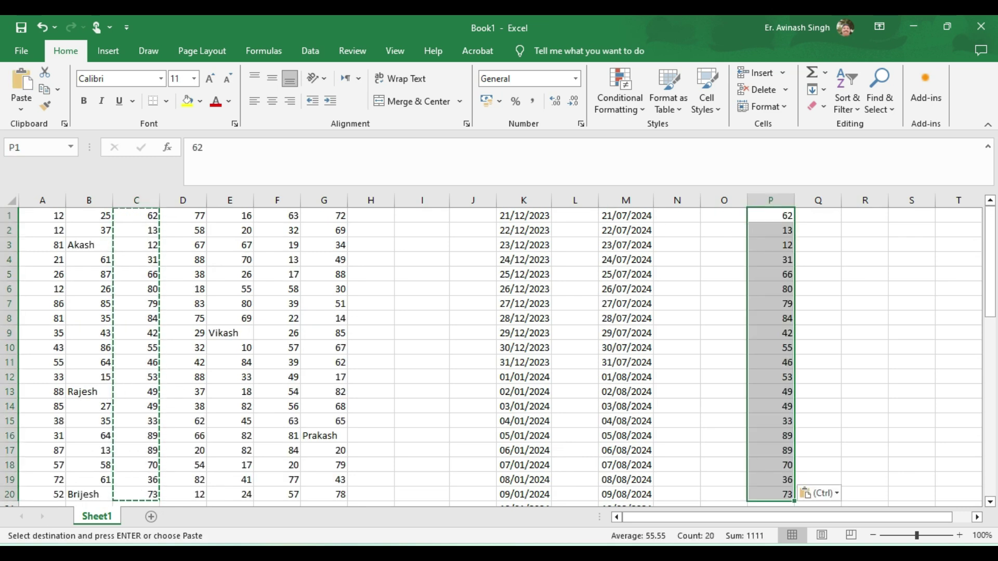
pyautogui.moveTo(794, 200); pyautogui.dragTo(882, 200)
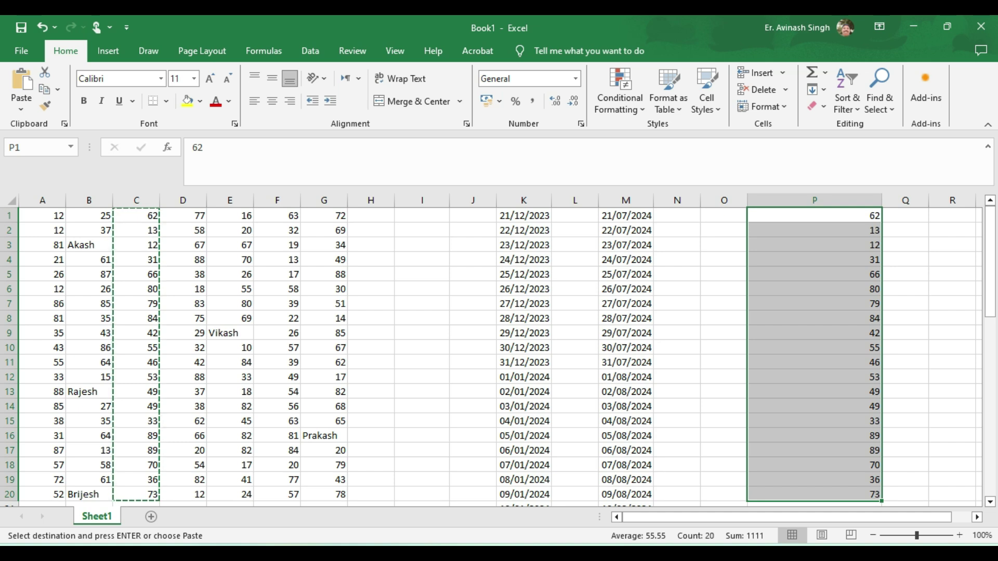
pyautogui.click(620, 91)
pyautogui.moveTo(654, 188)
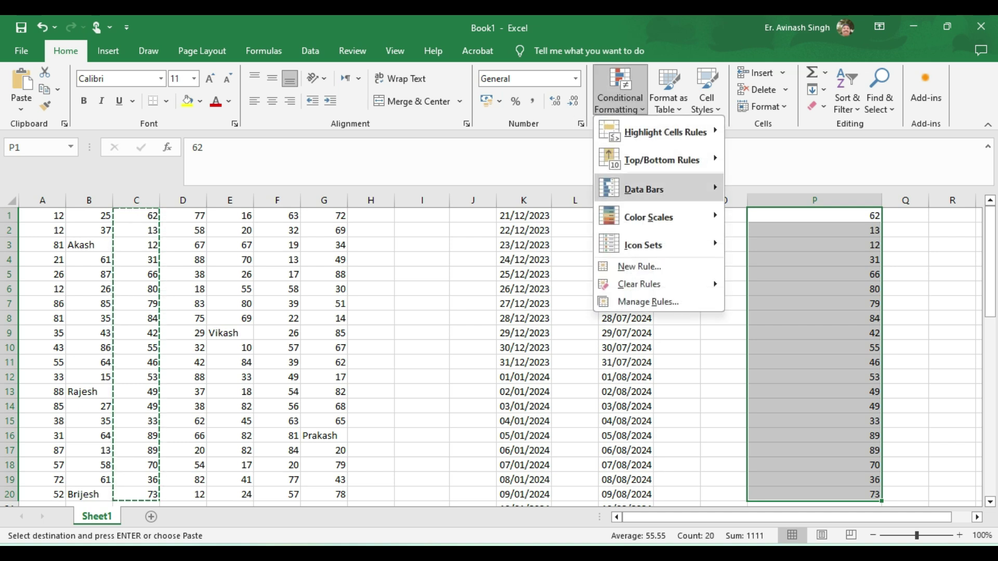
# Apply Blue gradient data bars to P1:P20 and review the bars down the column
pyautogui.click(739, 206)
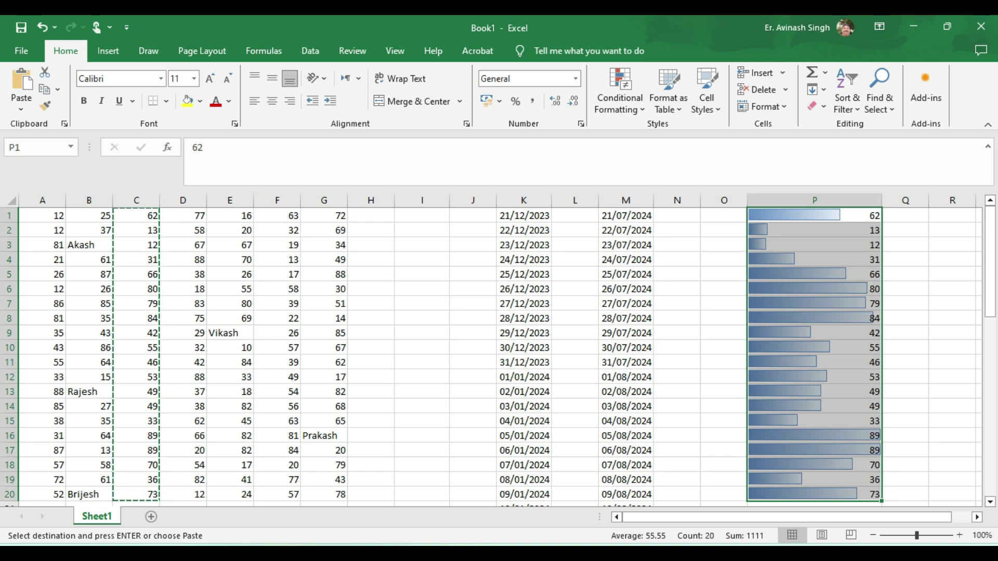
pyautogui.click(814, 215)
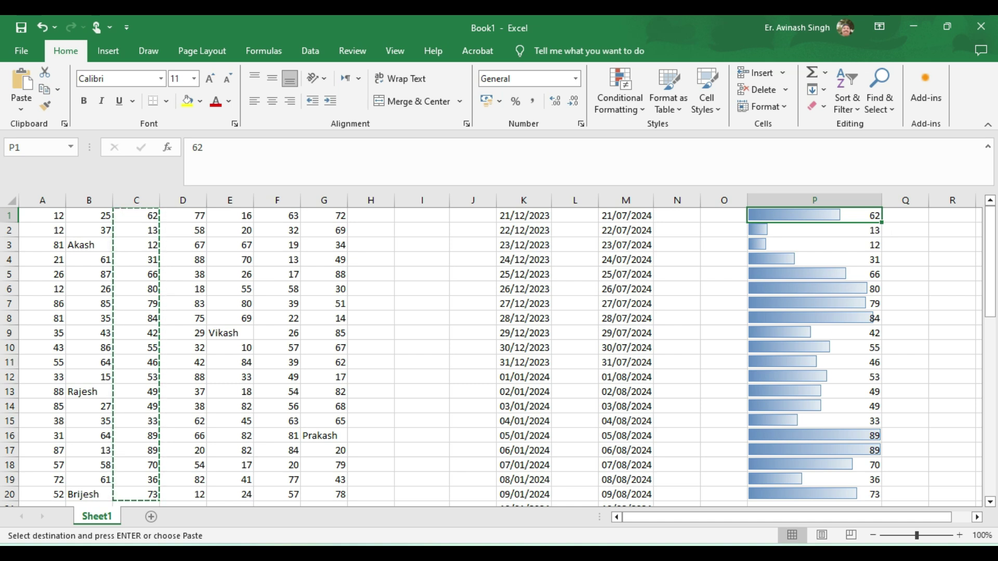
pyautogui.scroll(-4, 491, 356)
pyautogui.scroll(4, 491, 357)
pyautogui.moveTo(814, 215); pyautogui.dragTo(814, 435)
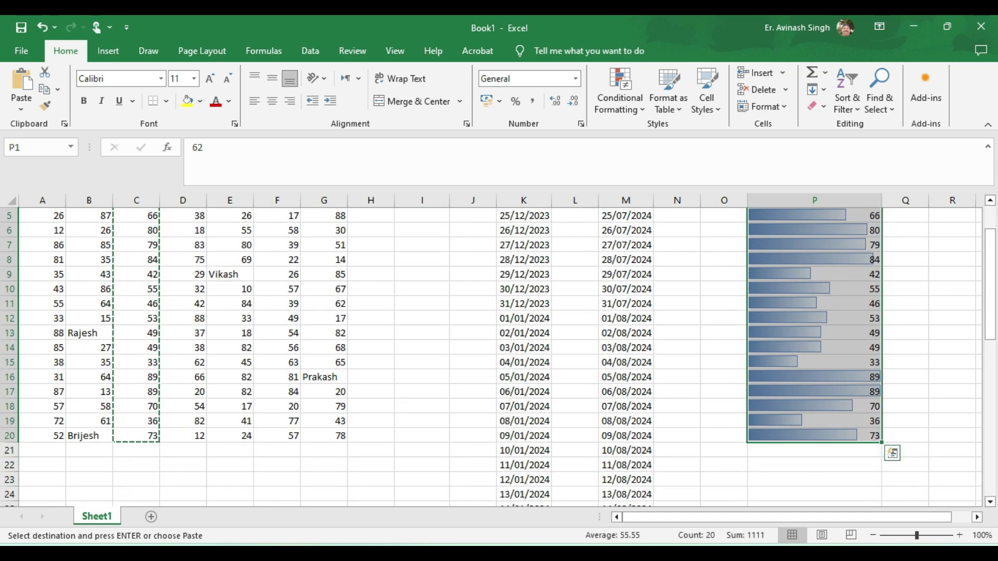
pyautogui.scroll(2, 491, 357)
pyautogui.click(620, 98)
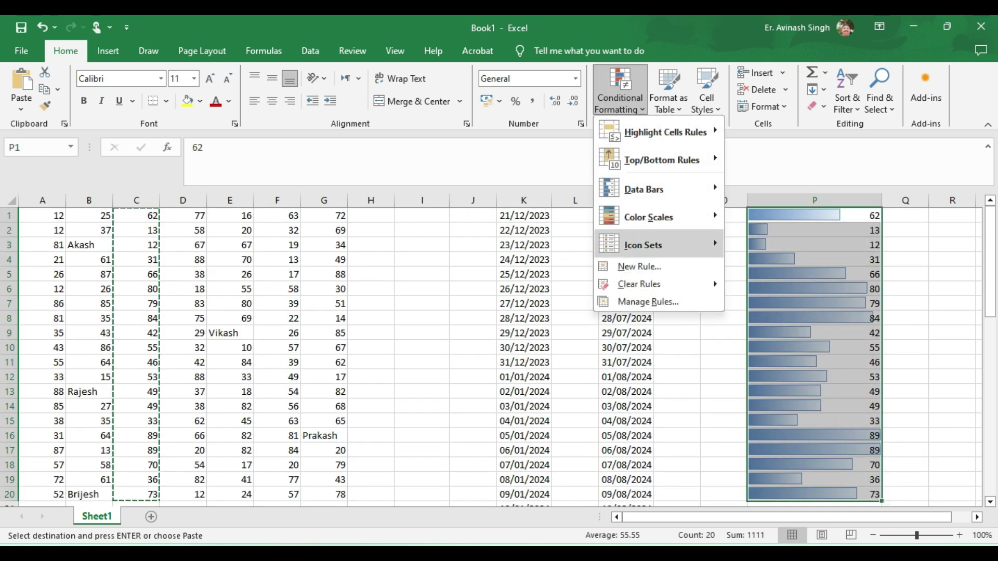
# Clear P1:P20's rules, try purple solid data bars, then clear those too
pyautogui.click(795, 284)
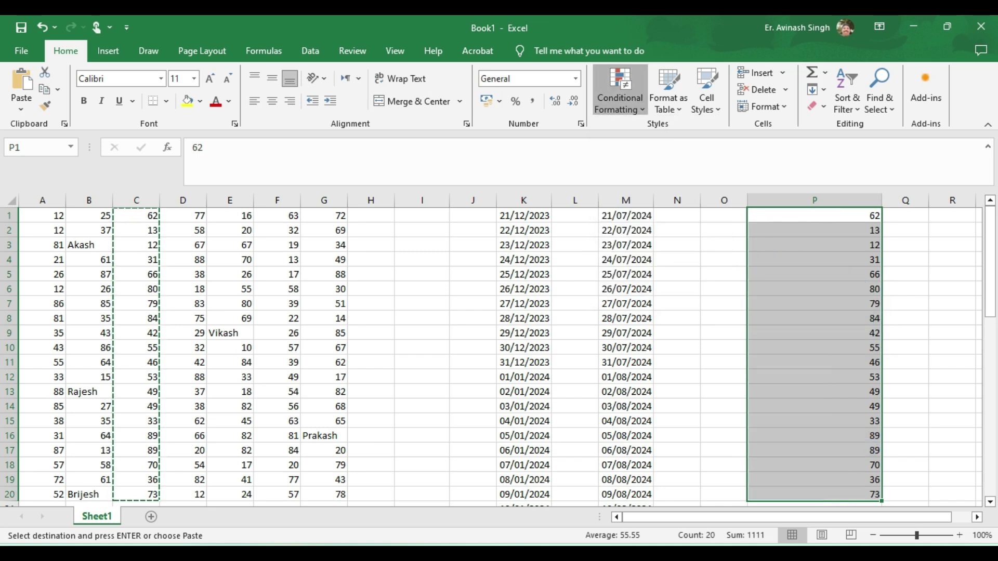
pyautogui.click(620, 98)
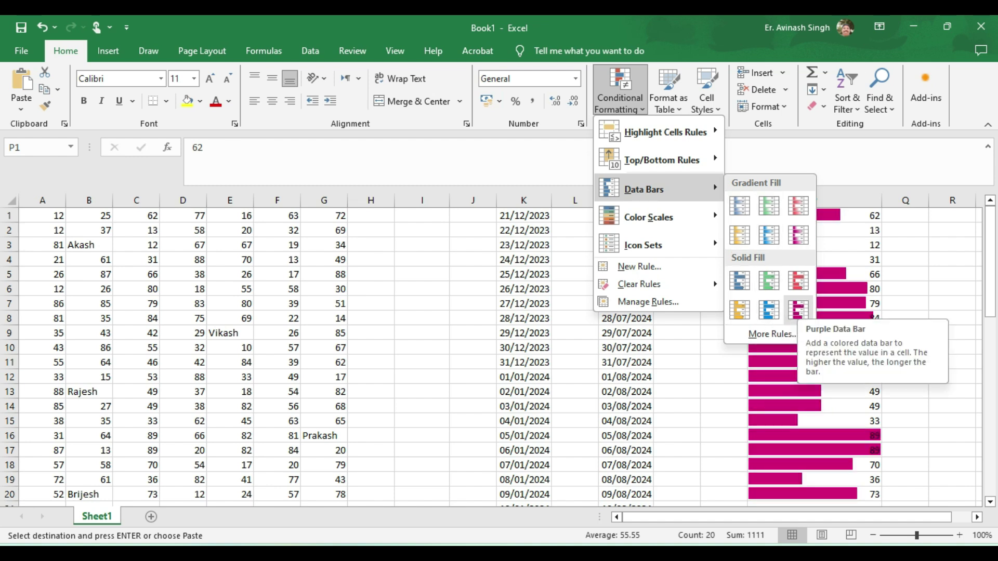
pyautogui.click(798, 310)
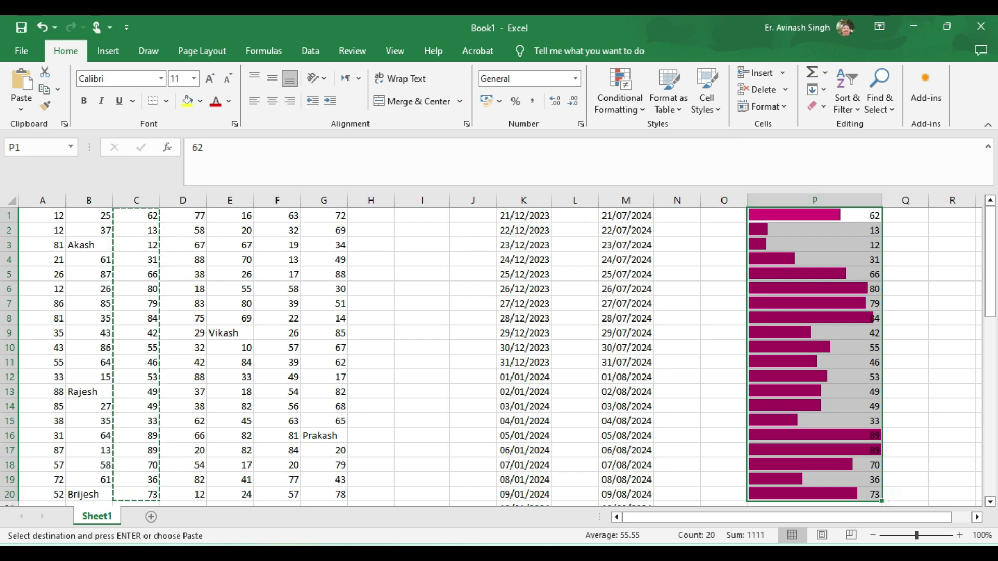
pyautogui.click(619, 93)
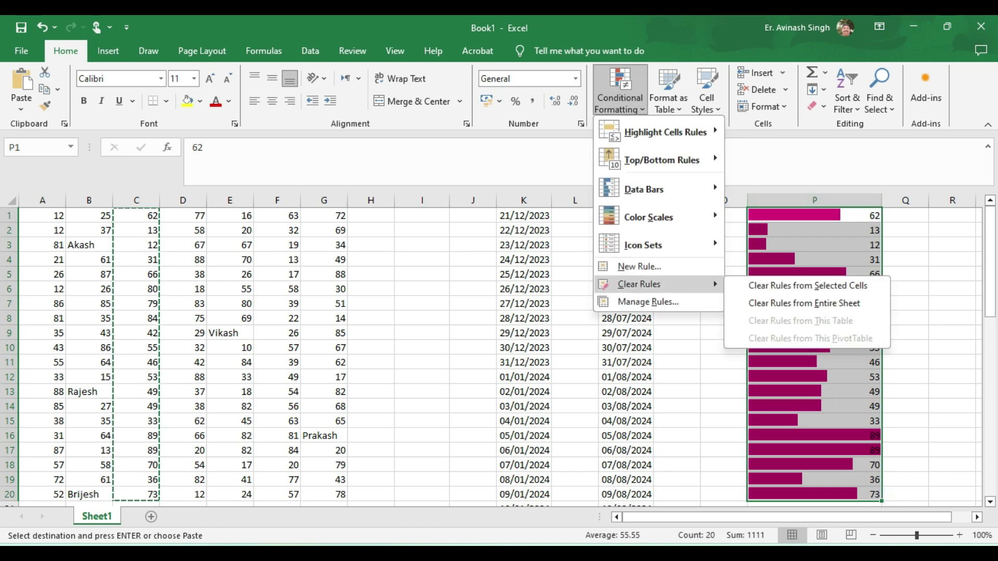
pyautogui.click(807, 285)
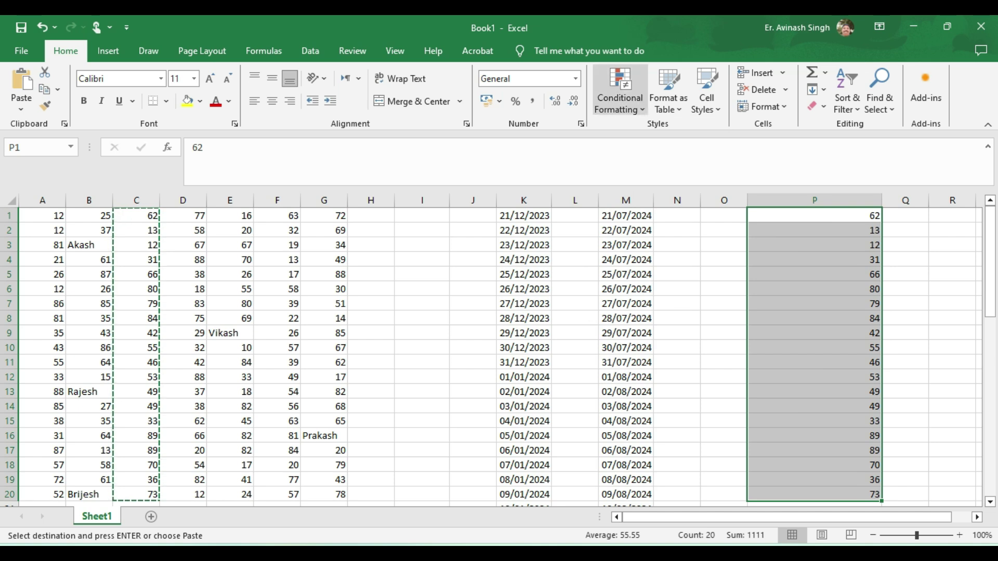
pyautogui.click(619, 93)
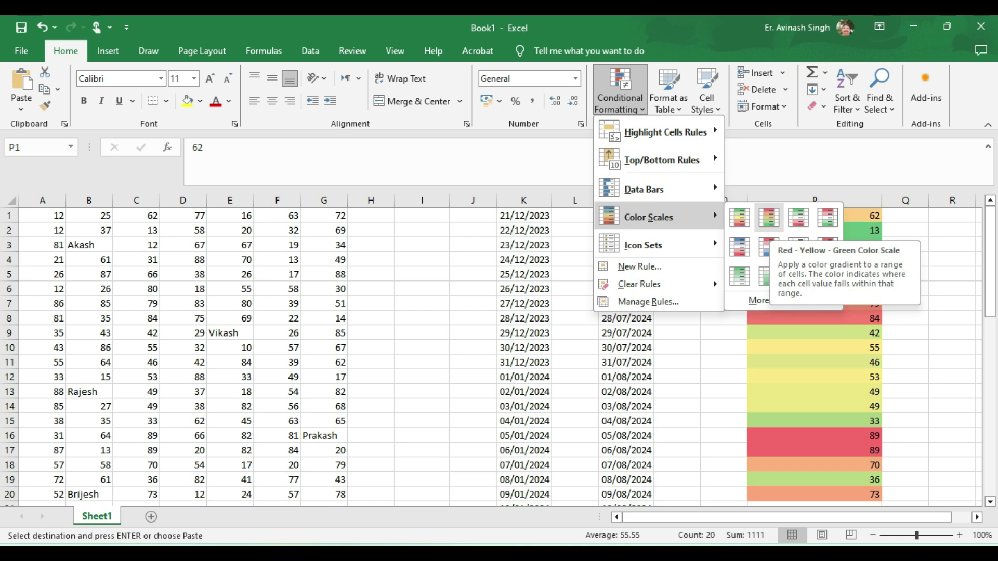
# Apply the Red - Yellow - Green colour scale to P1:P20 and review the shading
pyautogui.click(768, 218)
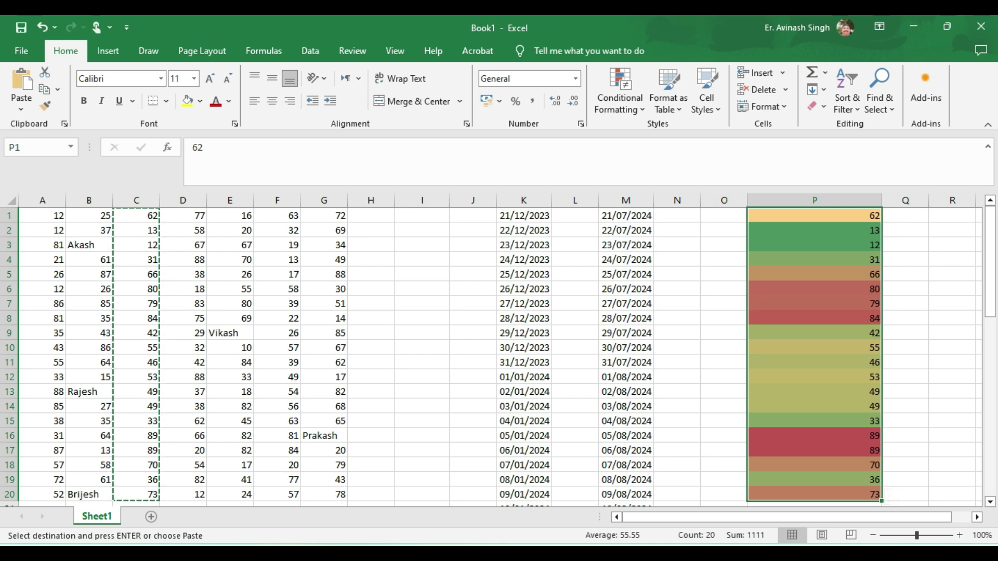
pyautogui.scroll(-1, 499, 359)
pyautogui.scroll(-1, 498, 358)
pyautogui.scroll(2, 499, 359)
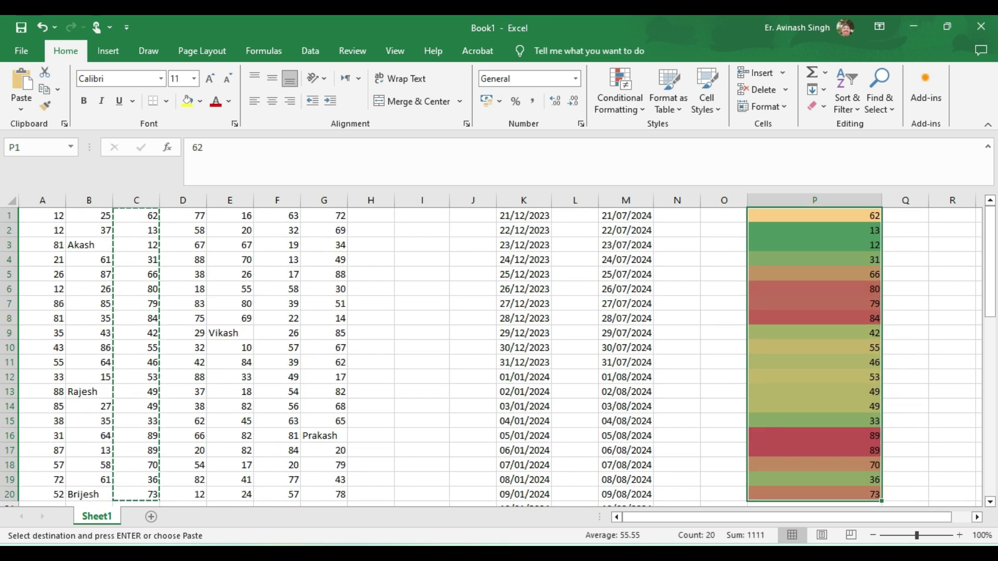
pyautogui.click(620, 91)
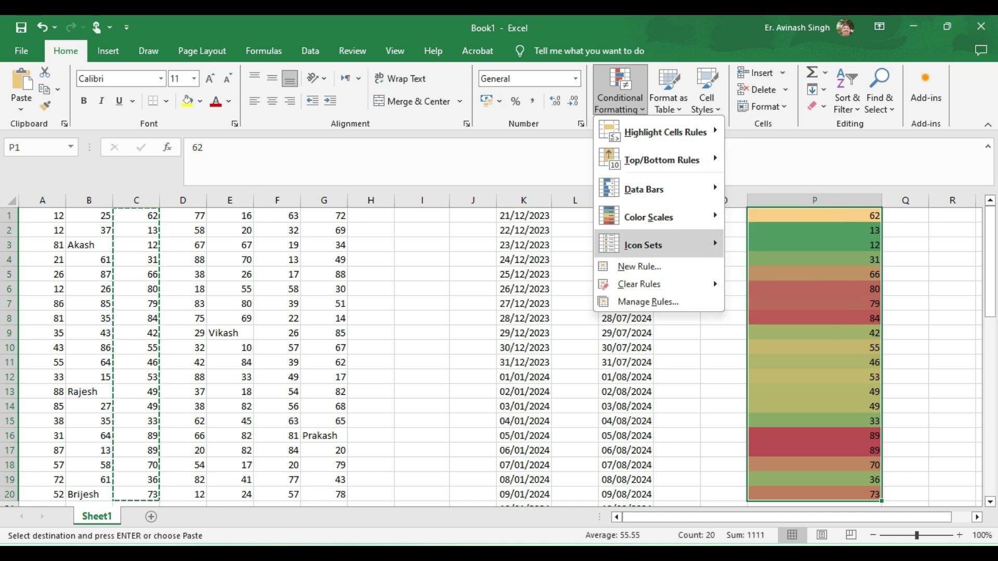
pyautogui.click(760, 228)
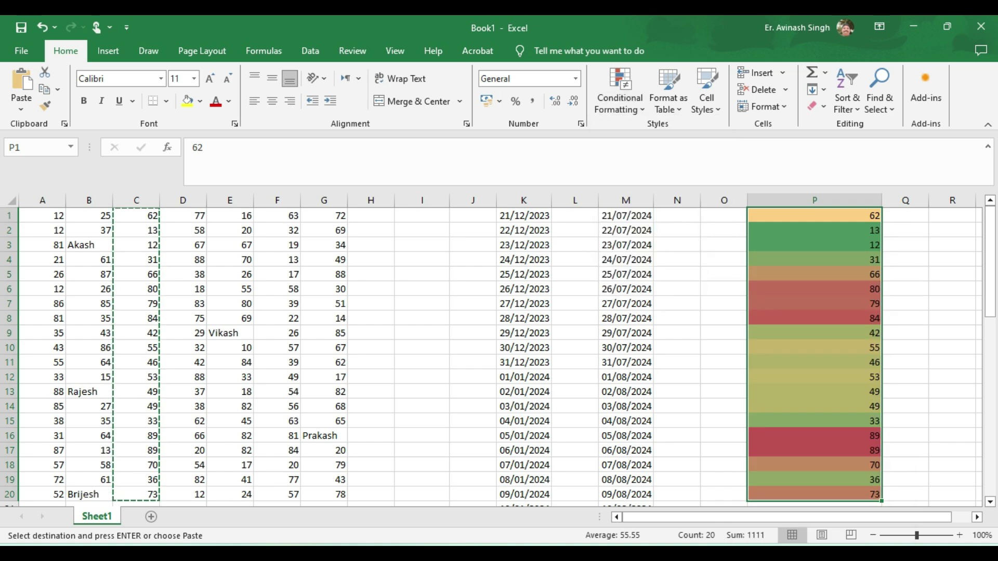
# Enter 1 and 2 in O1:O2, extend the series to O20, and widen column O
pyautogui.moveTo(814, 215); pyautogui.dragTo(882, 457)
pyautogui.scroll(1, 882, 457)
pyautogui.click(723, 215)
pyautogui.write('1')
pyautogui.press('Return')
pyautogui.write('2')
pyautogui.press('Return')
pyautogui.moveTo(723, 215); pyautogui.dragTo(749, 427)
pyautogui.scroll(2, 748, 427)
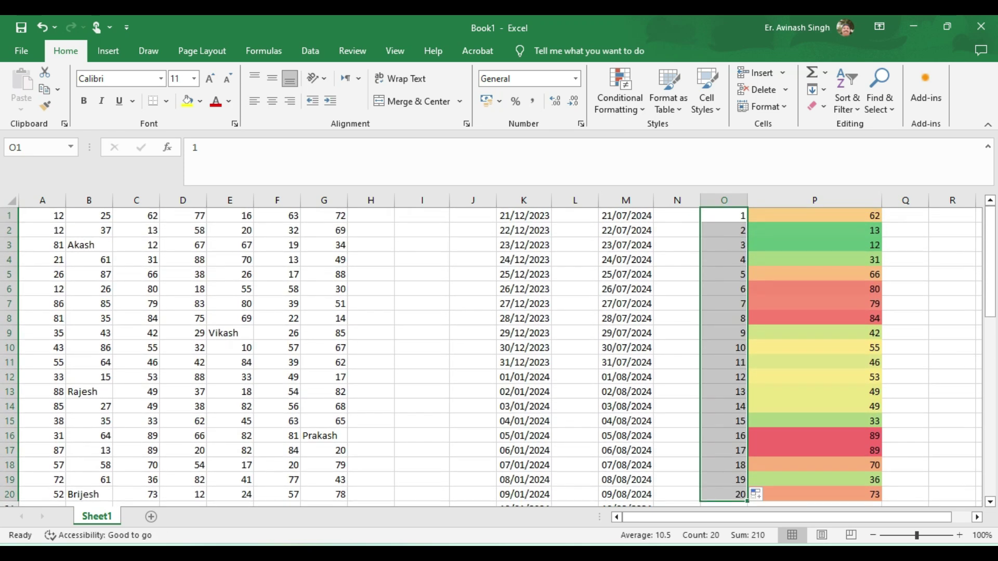
pyautogui.moveTo(748, 200); pyautogui.dragTo(882, 200)
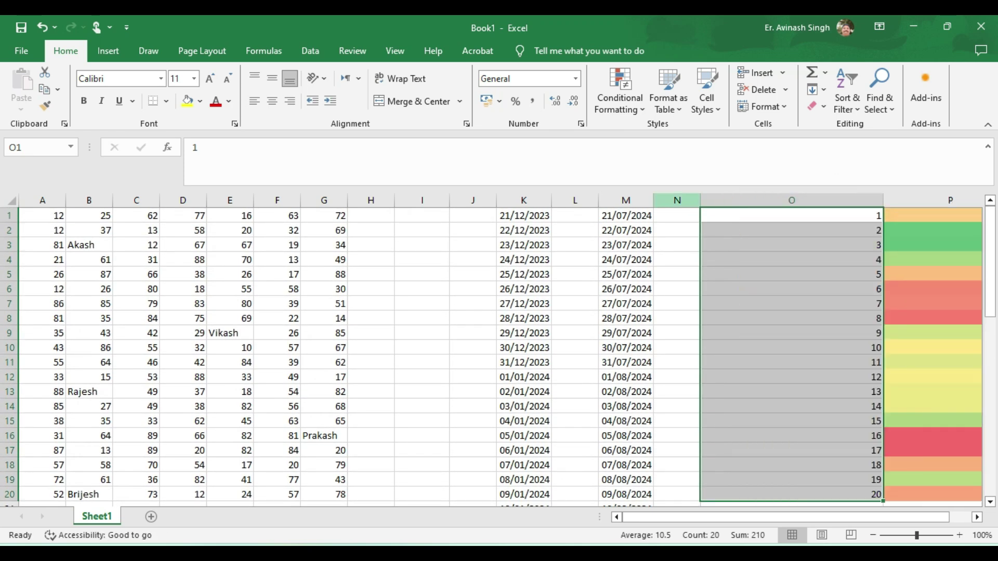
pyautogui.click(619, 91)
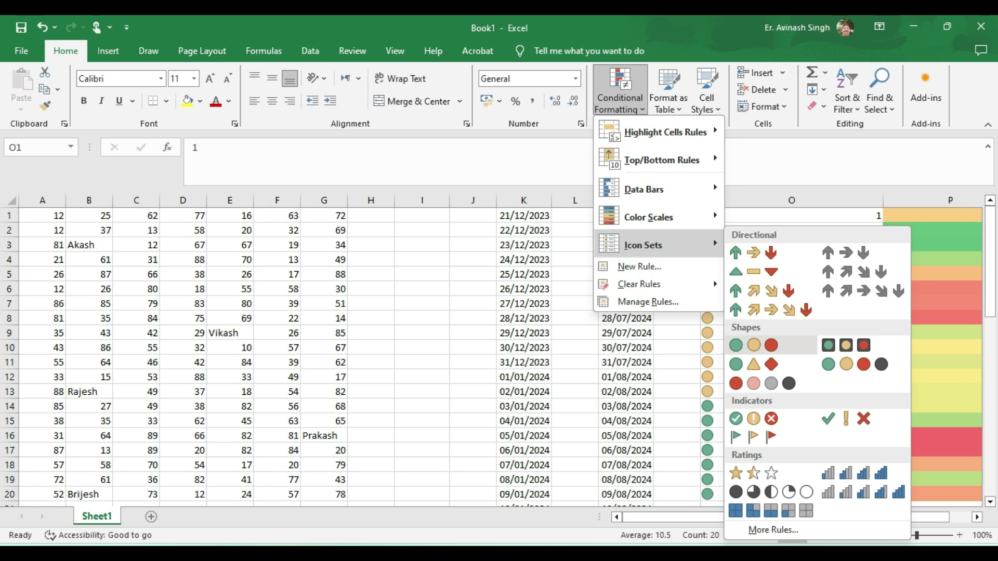
# Apply the 4 Arrows (Colored) icon set to the values in O1:O20
pyautogui.click(762, 291)
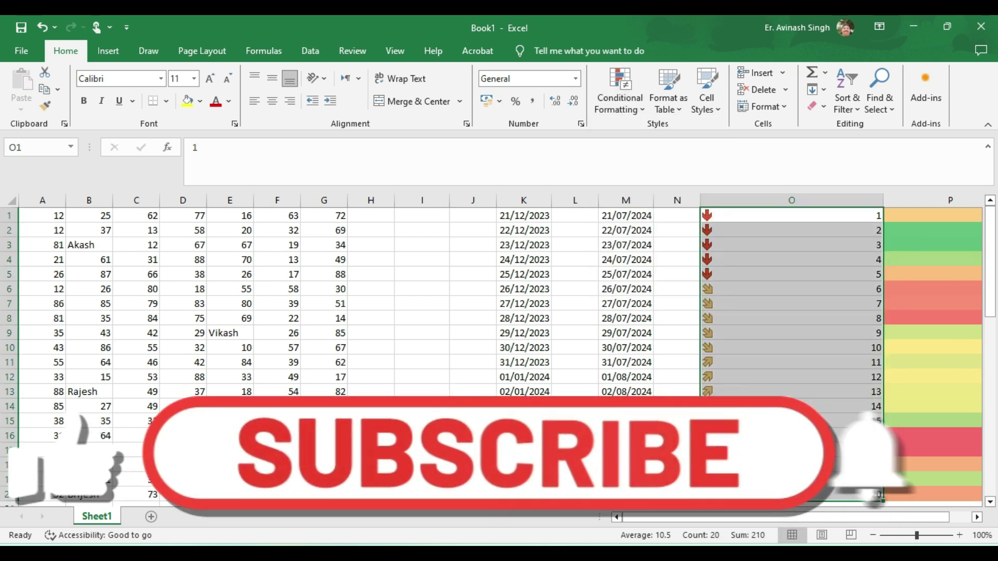
pyautogui.scroll(-2, 498, 311)
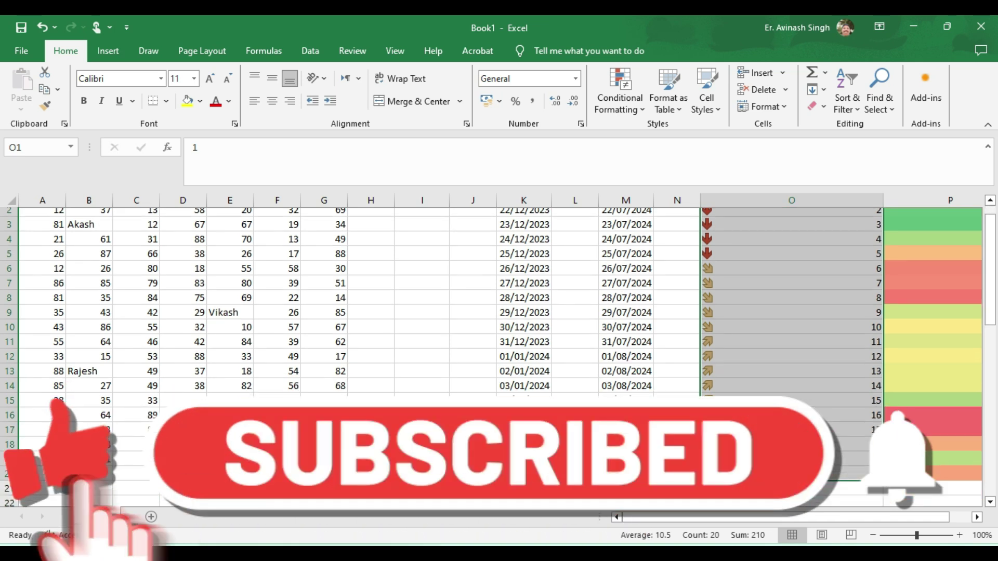
pyautogui.scroll(2, 499, 312)
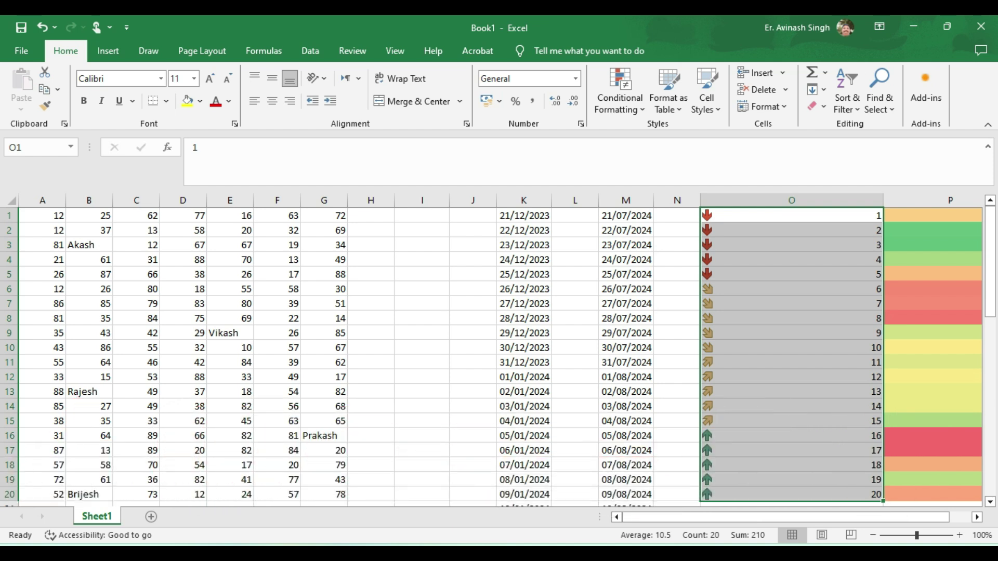
# Select O1:O5 and then O6:O10 to compare their arrow icons, and reselect column O
pyautogui.moveTo(791, 215); pyautogui.dragTo(791, 230)
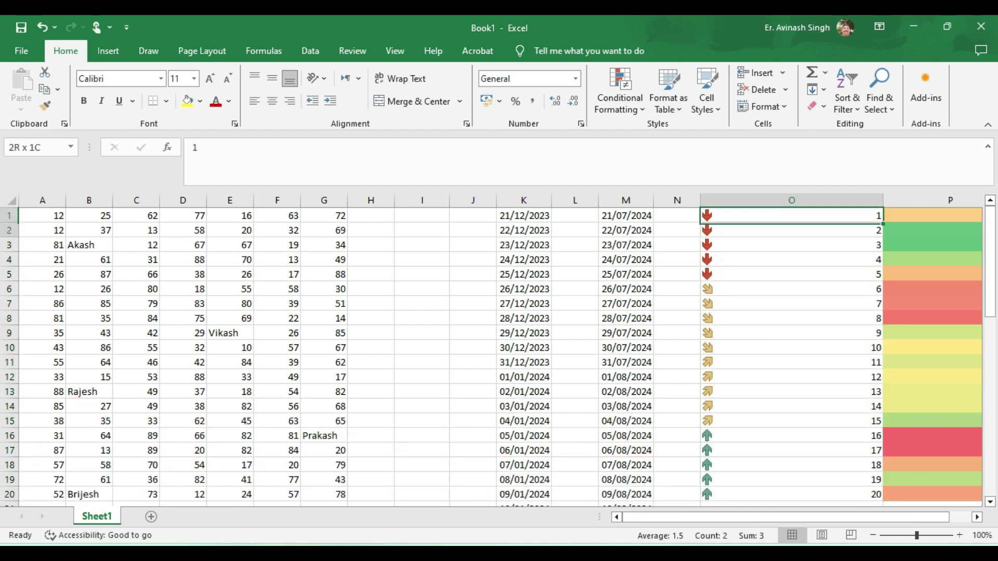
pyautogui.moveTo(792, 230); pyautogui.dragTo(792, 273)
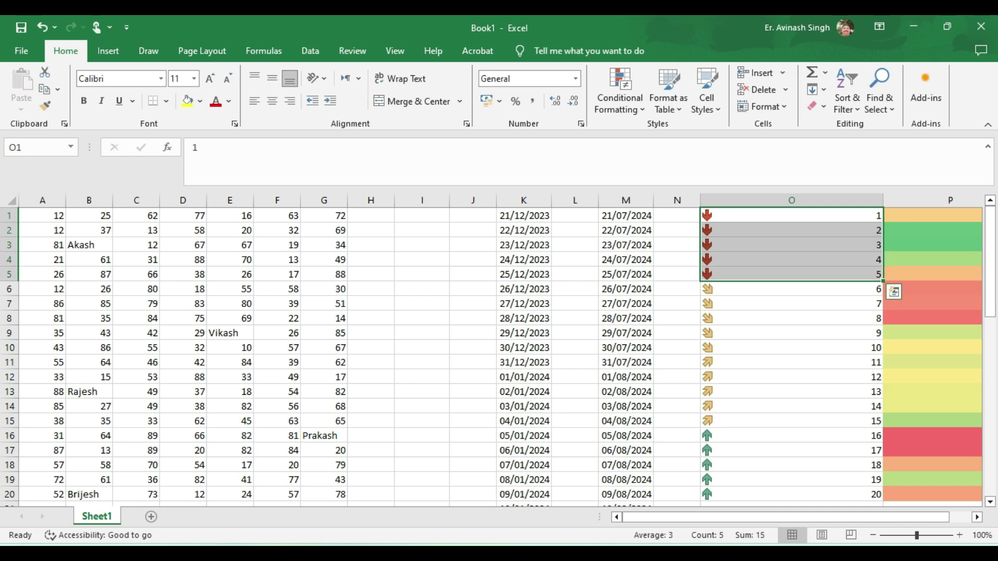
pyautogui.click(792, 289)
pyautogui.doubleClick(792, 289)
pyautogui.click(792, 333)
pyautogui.moveTo(791, 289); pyautogui.dragTo(791, 347)
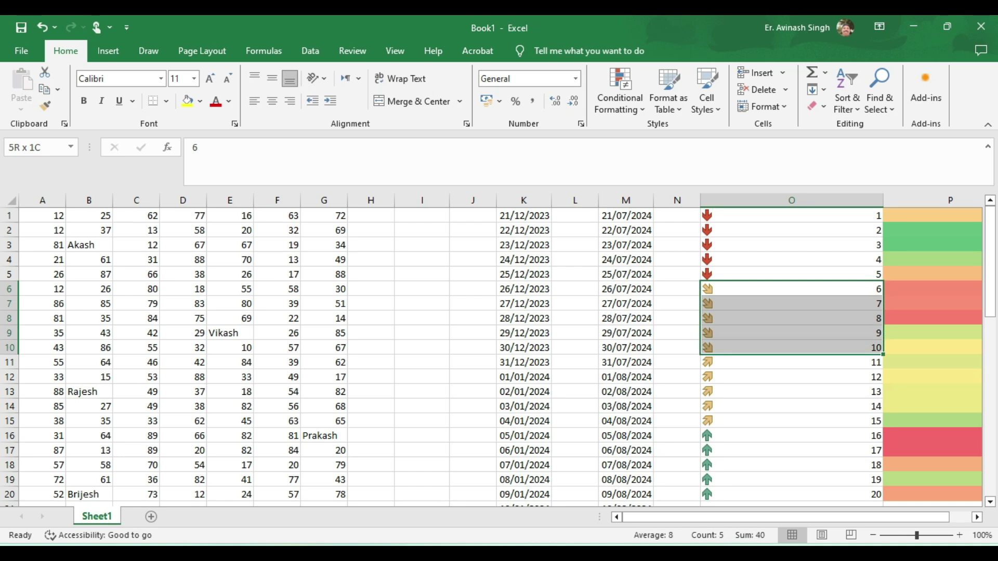
pyautogui.scroll(-1, 491, 357)
pyautogui.scroll(1, 491, 357)
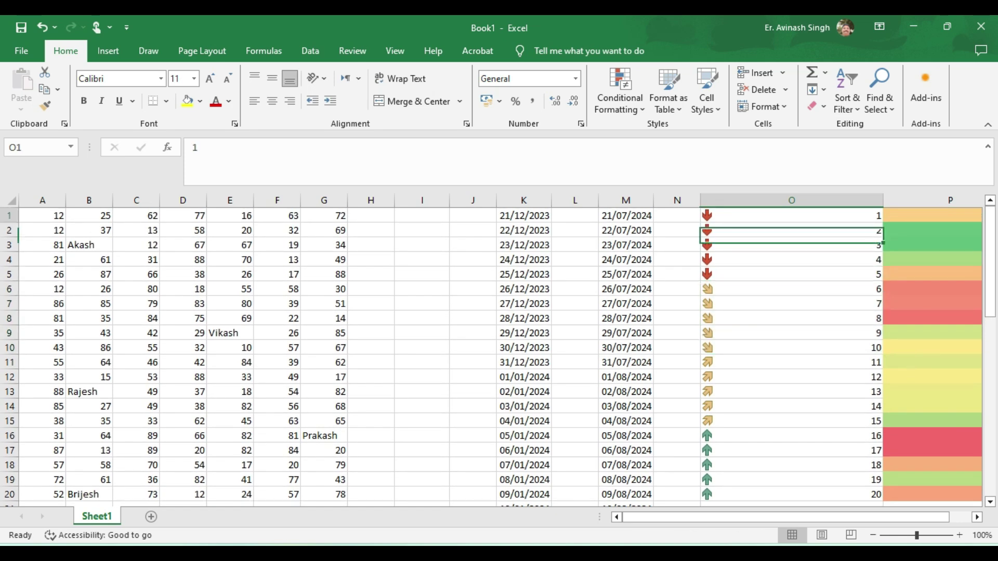
pyautogui.moveTo(792, 216); pyautogui.dragTo(791, 494)
# Switch column O's icon set to 5 Ratings bars
pyautogui.click(619, 93)
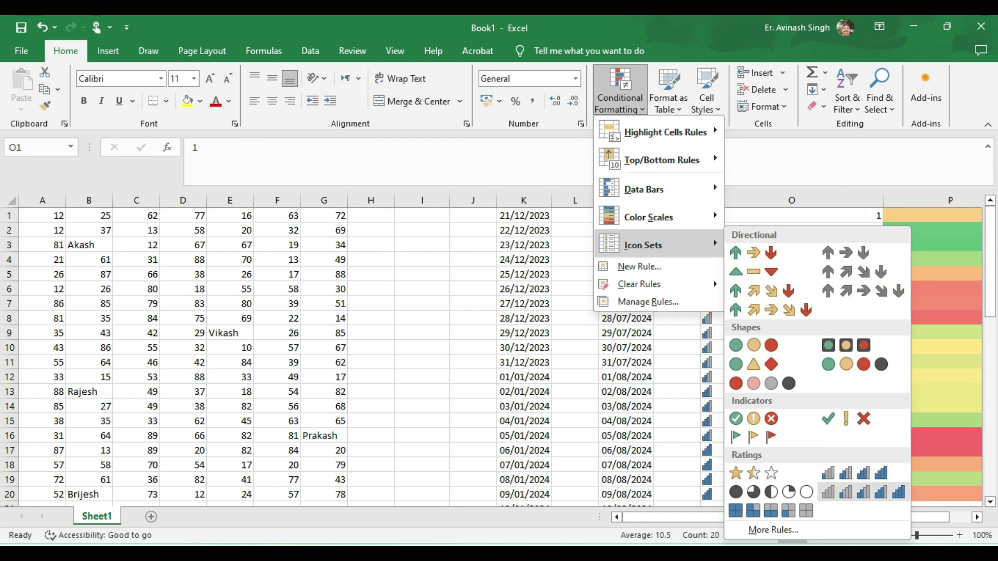
pyautogui.click(862, 492)
pyautogui.scroll(-2, 499, 354)
pyautogui.scroll(2, 499, 353)
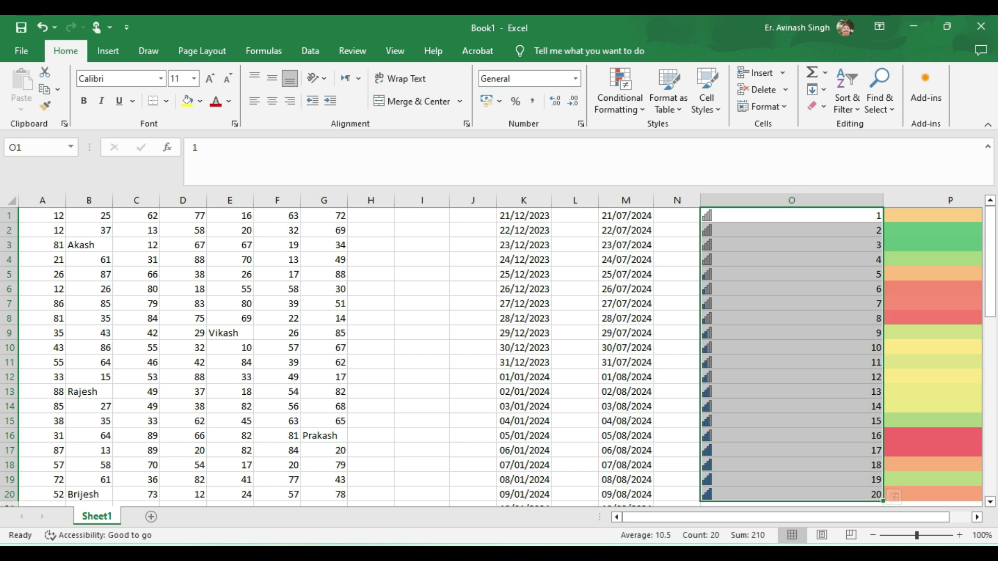
pyautogui.scroll(-2, 499, 358)
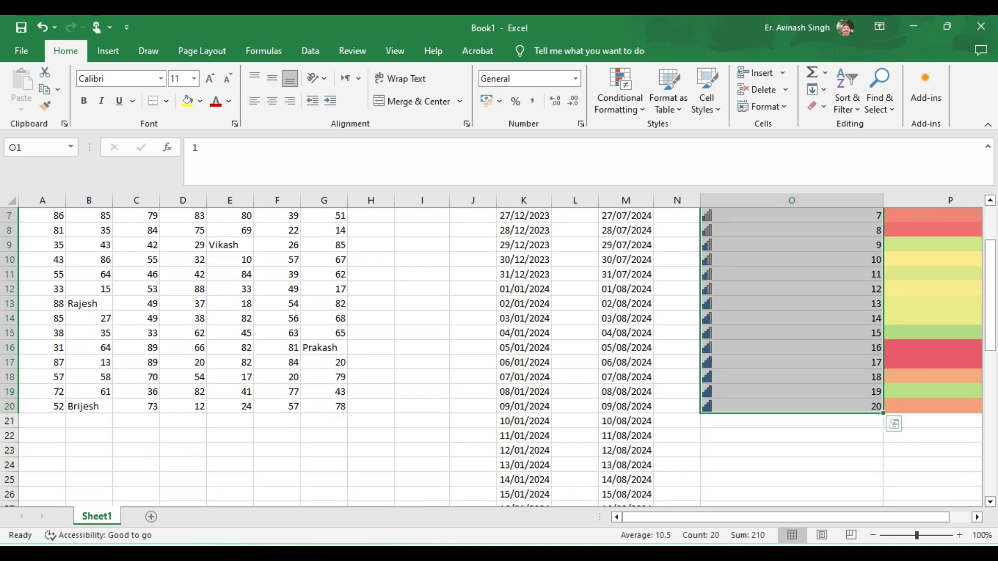
pyautogui.scroll(2, 499, 358)
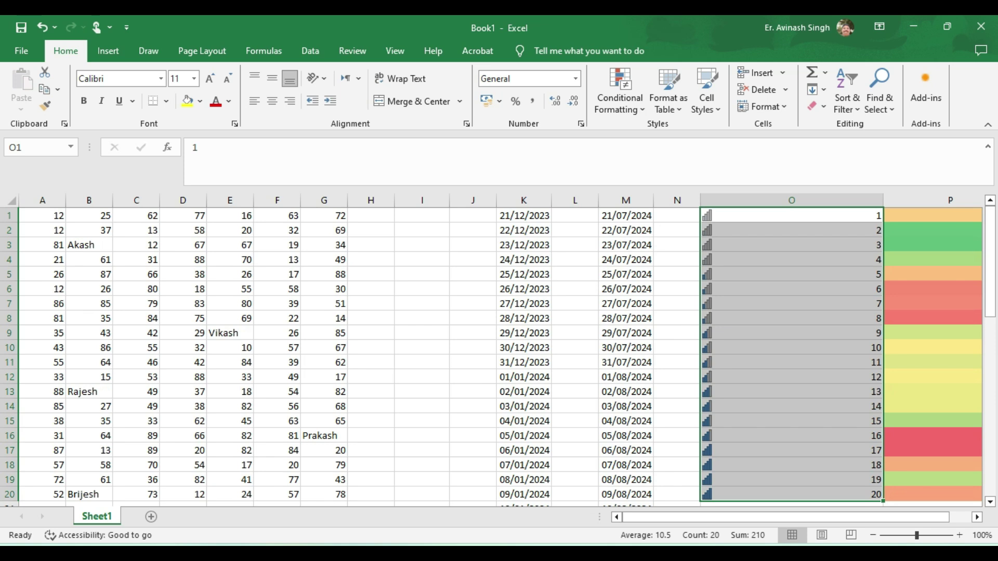
# Try the 3 Stars icon set, then settle on 5 Boxes for O1:O20
pyautogui.click(619, 94)
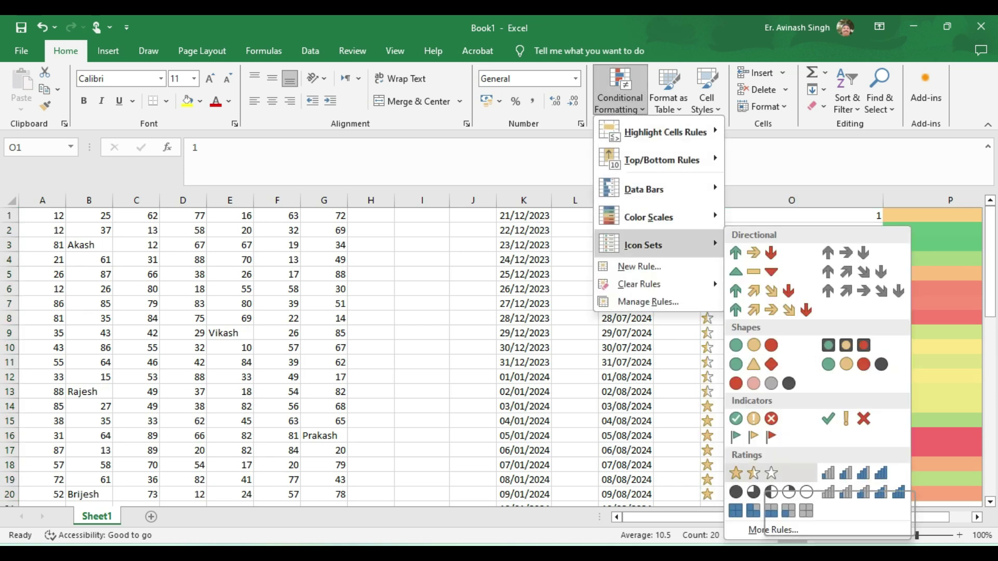
pyautogui.click(753, 472)
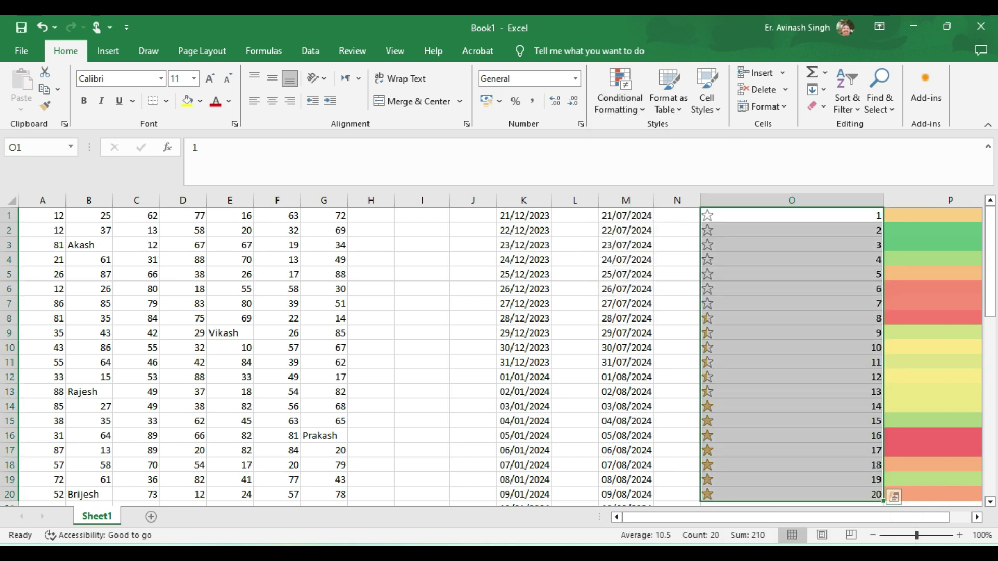
pyautogui.click(620, 93)
pyautogui.moveTo(643, 244)
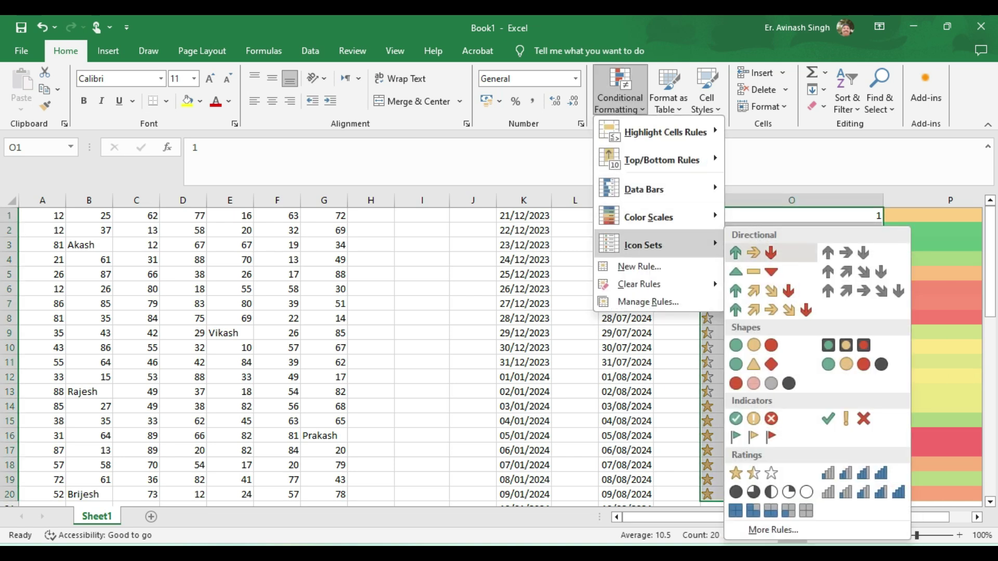
pyautogui.click(771, 510)
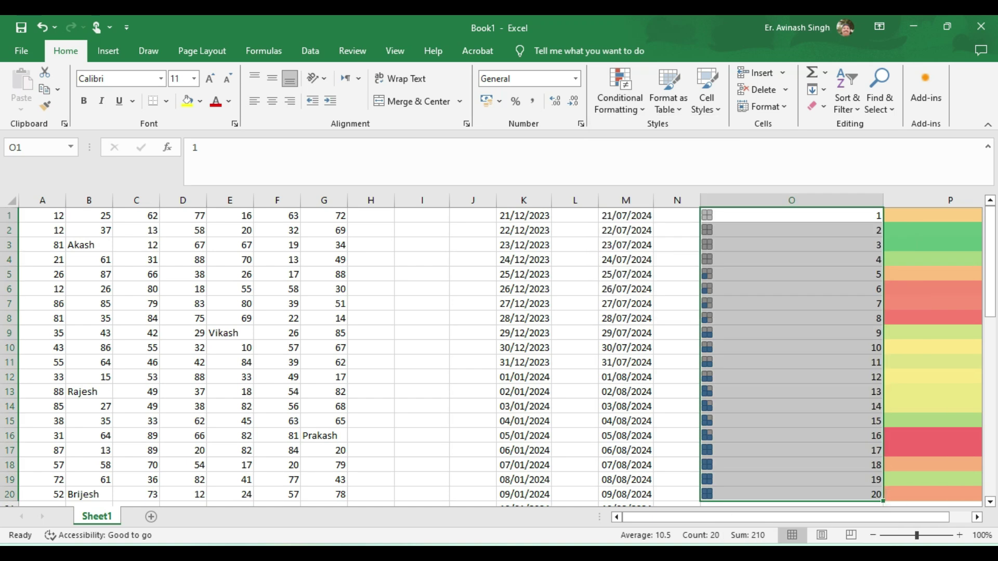
pyautogui.scroll(-1, 491, 356)
pyautogui.scroll(1, 491, 356)
# Clear conditional formatting rules from the entire sheet, removing column O's icons and column P's colour scale
pyautogui.click(619, 93)
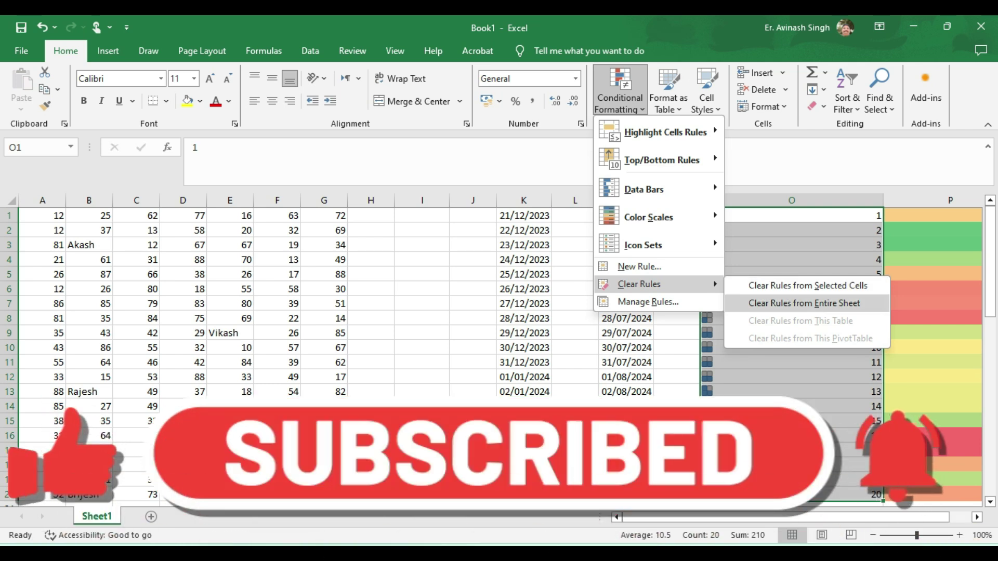
pyautogui.click(804, 303)
pyautogui.click(575, 274)
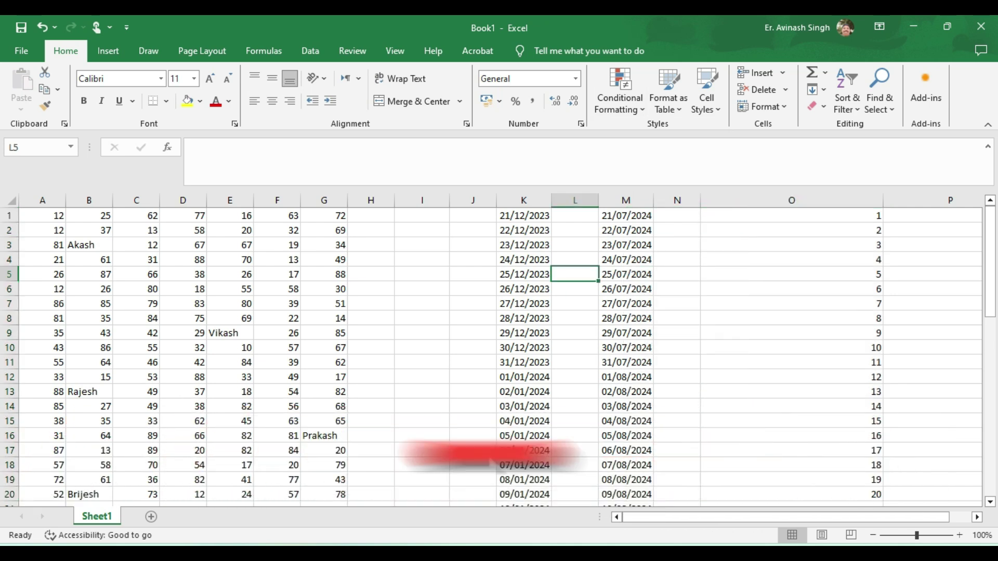